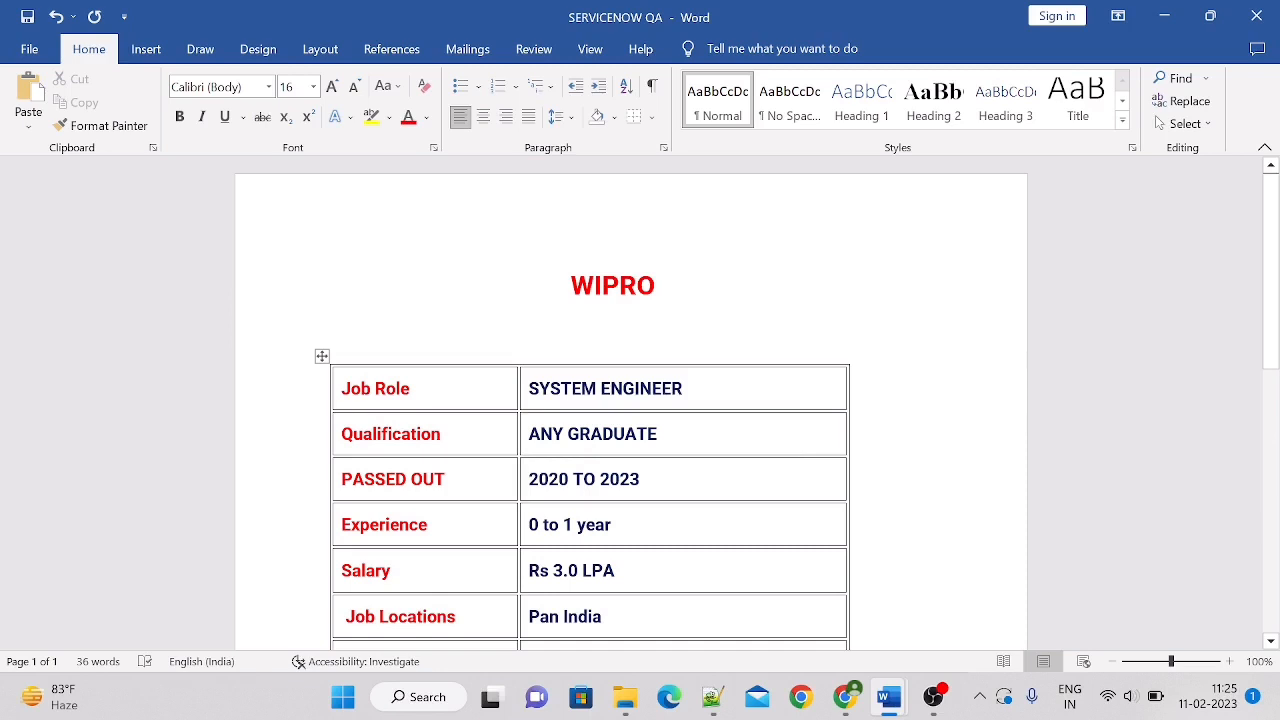
Review the Wipro System Engineer job details table and the apply link below it
left_click_drag(1274, 352, 1275, 440)
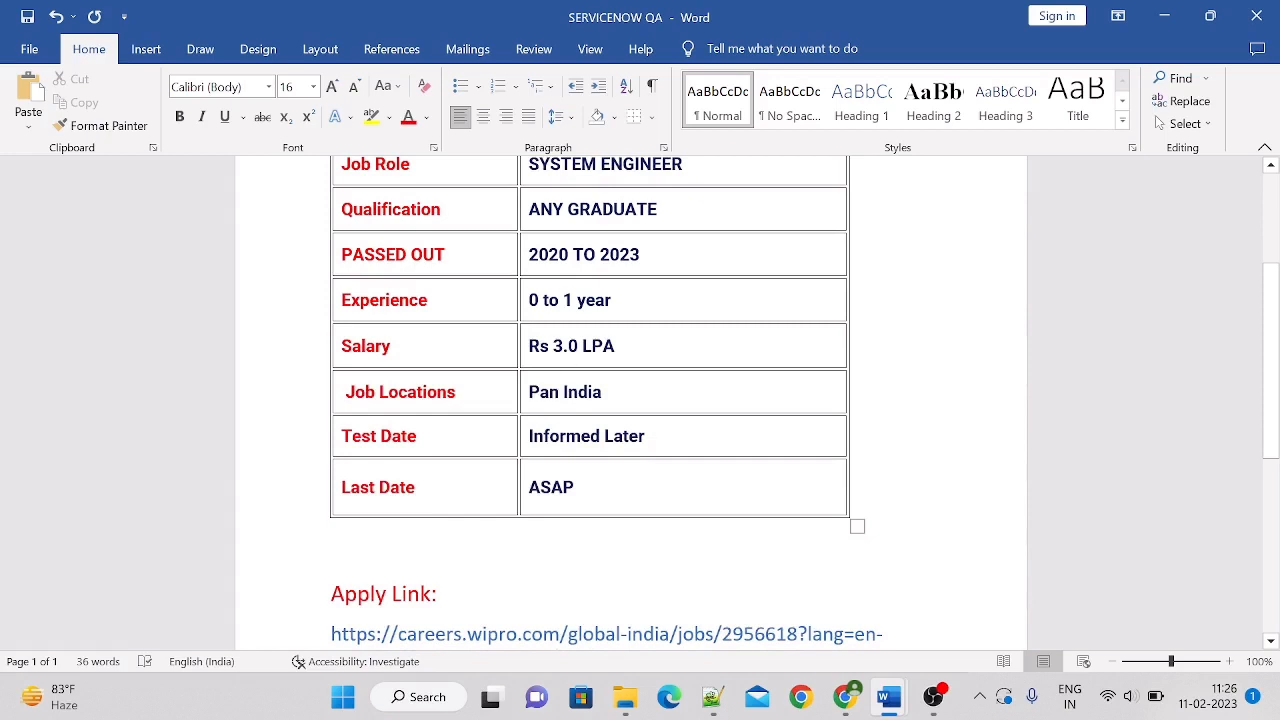
left_click(543, 436)
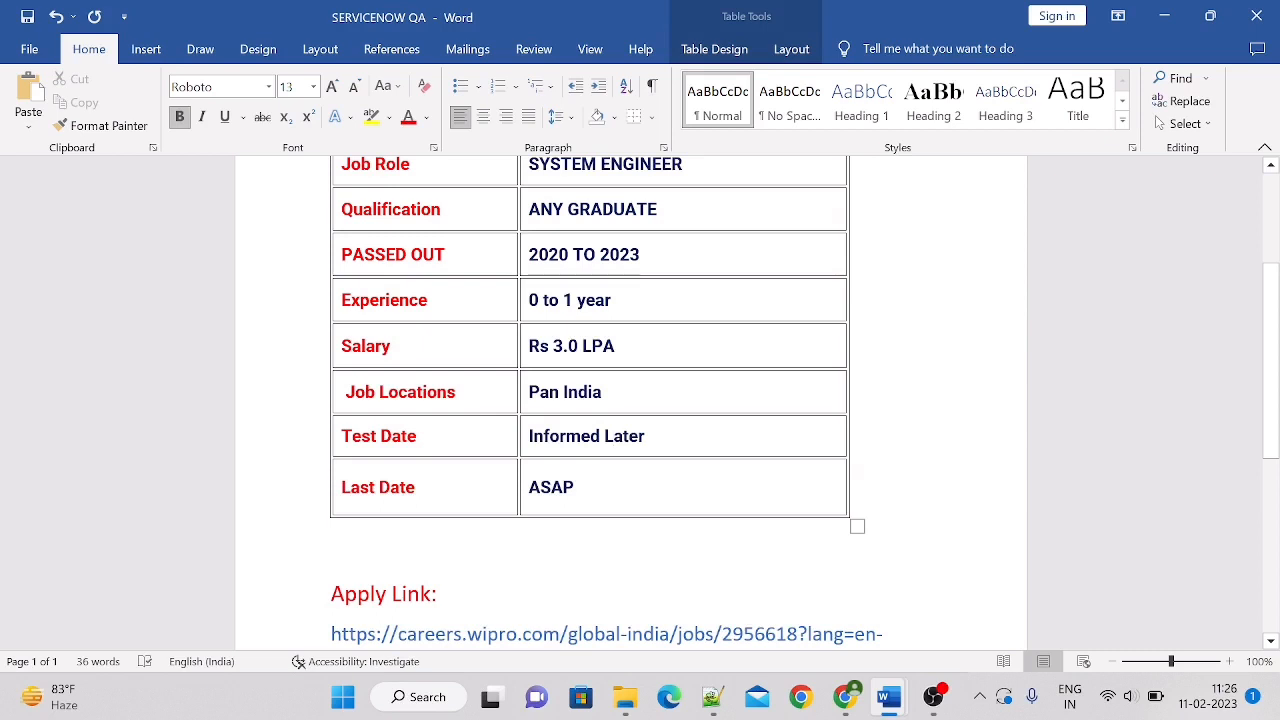
left_click_drag(1277, 439, 1278, 515)
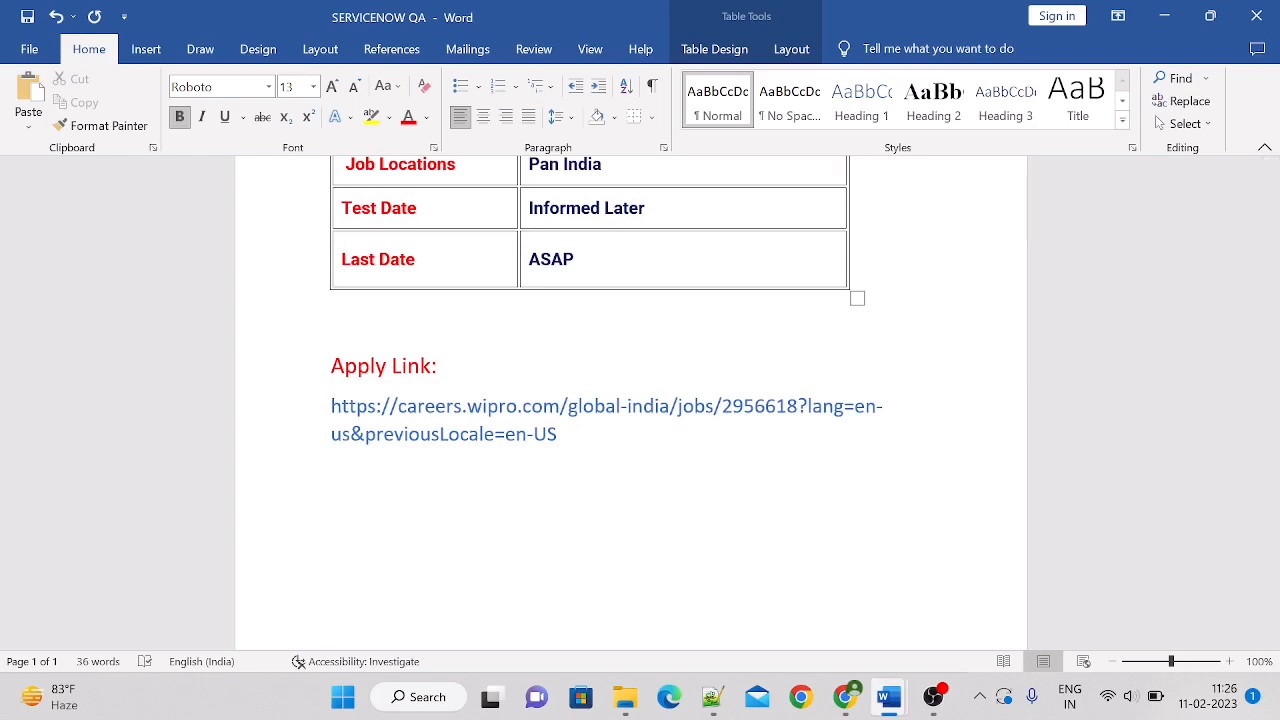
scroll(640, 400, "up", 4)
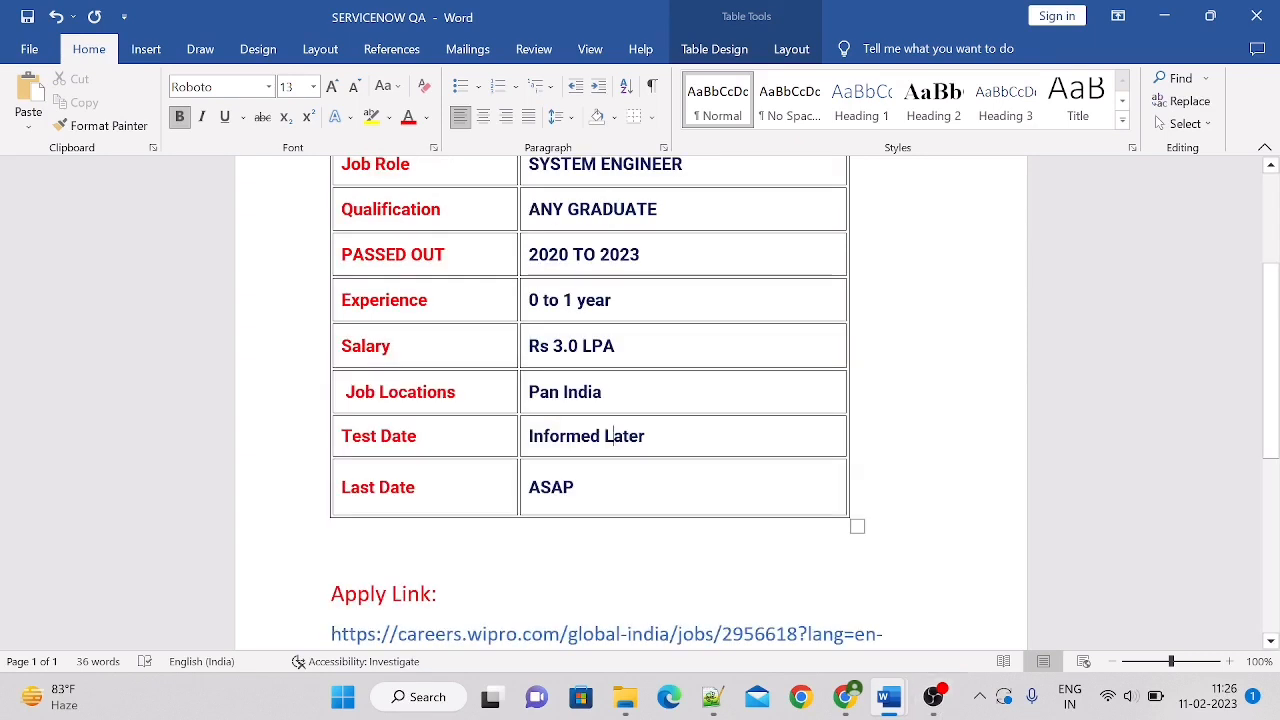
left_click_drag(1278, 437, 1278, 531)
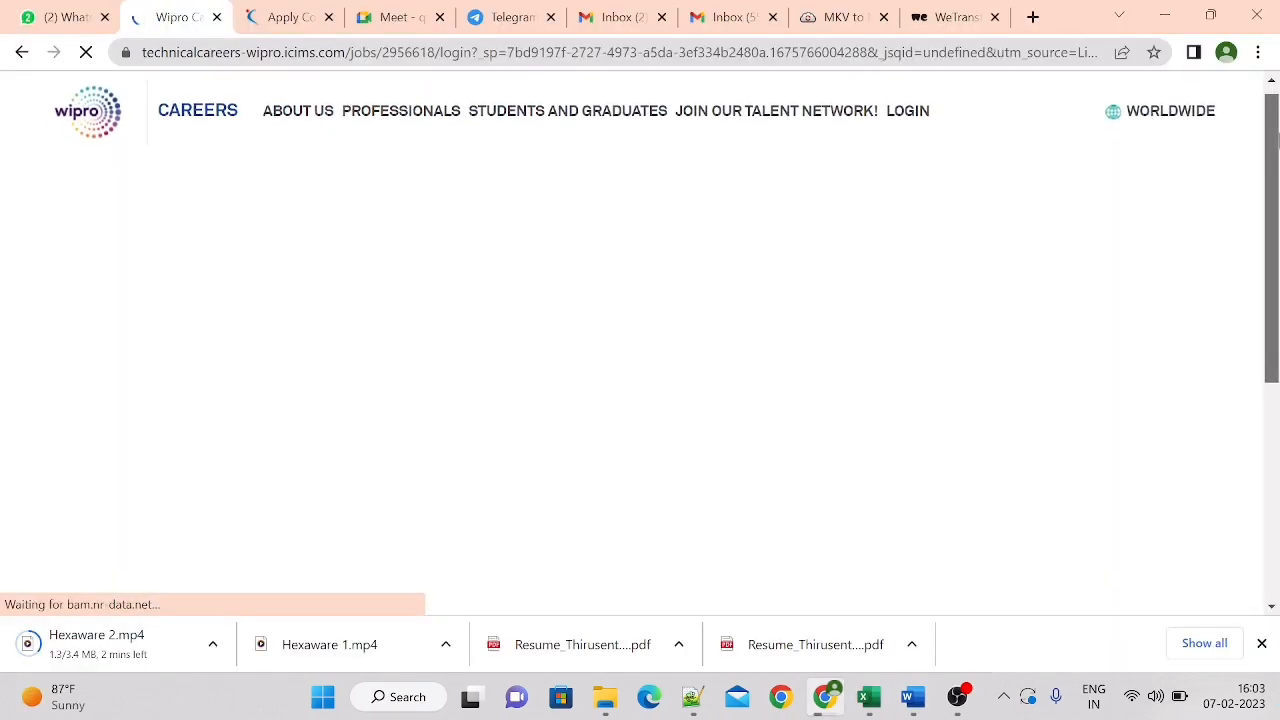
Enter the applicant's email on the Wipro careers login page, accept the Privacy Policy and proceed to the candidate profile
scroll(1015, 183, "down", 2)
scroll(575, 237, "up", 2)
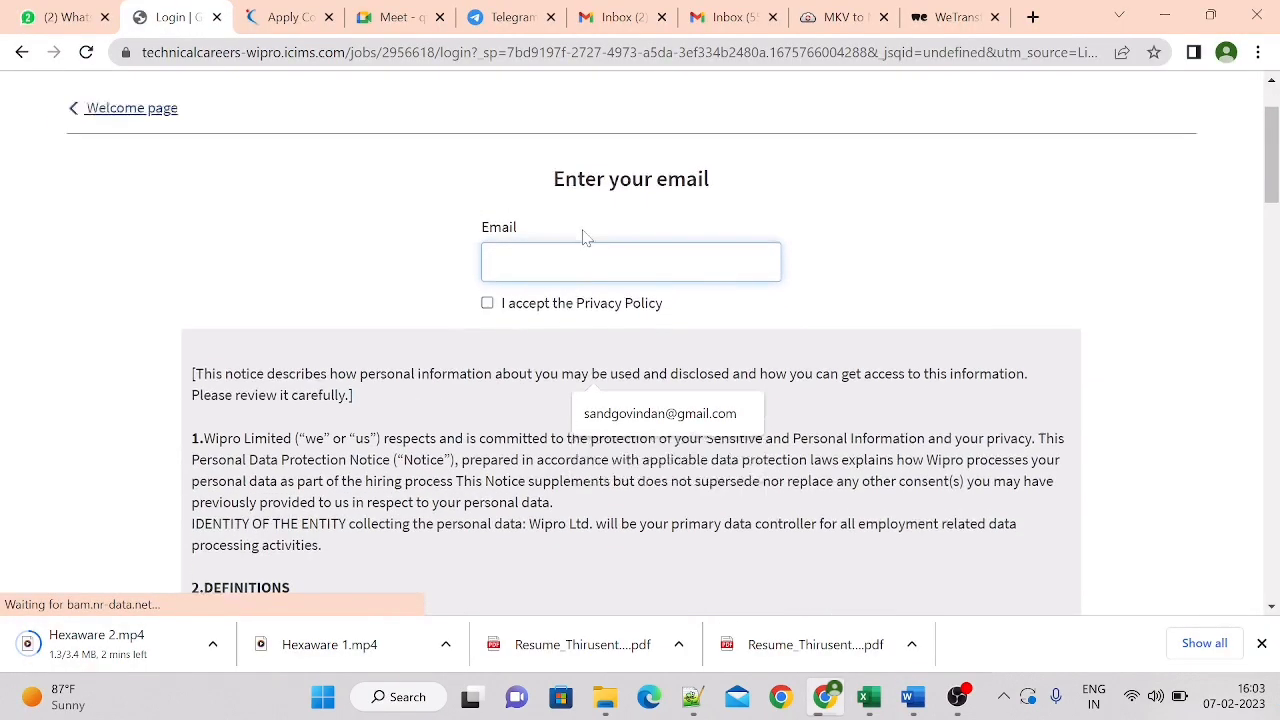
left_click_drag(583, 237, 563, 320)
left_click(566, 366)
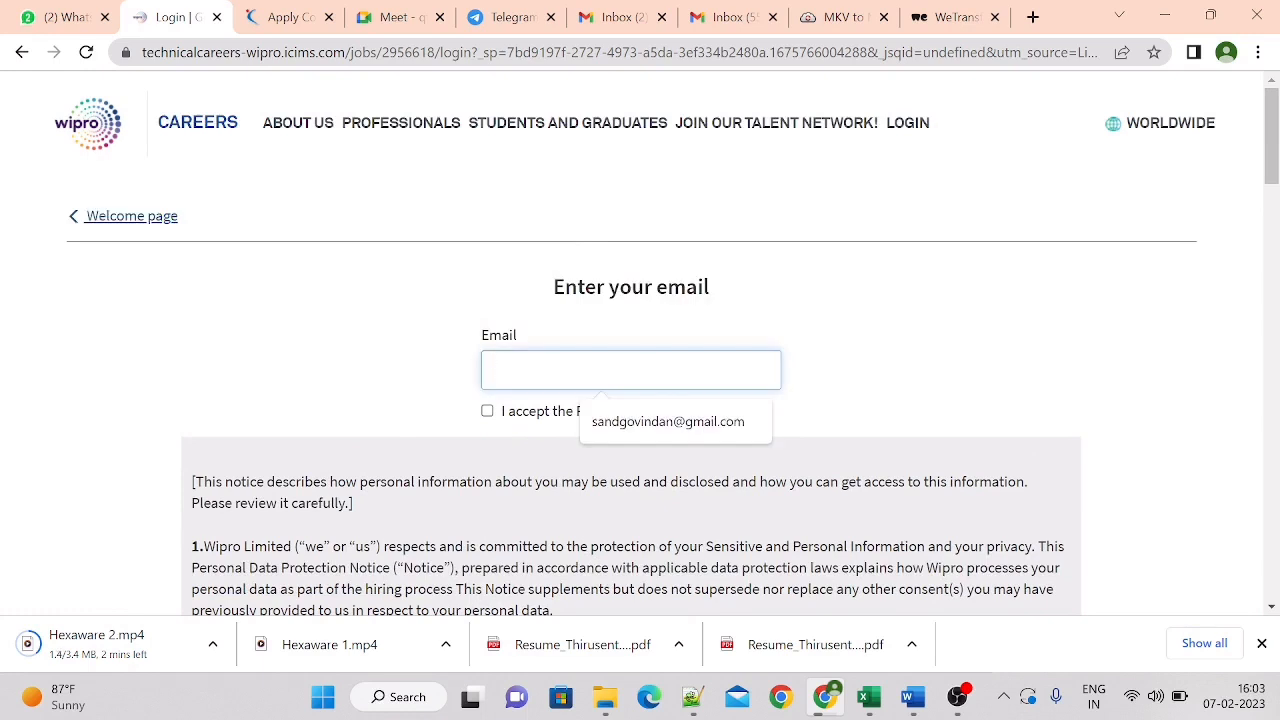
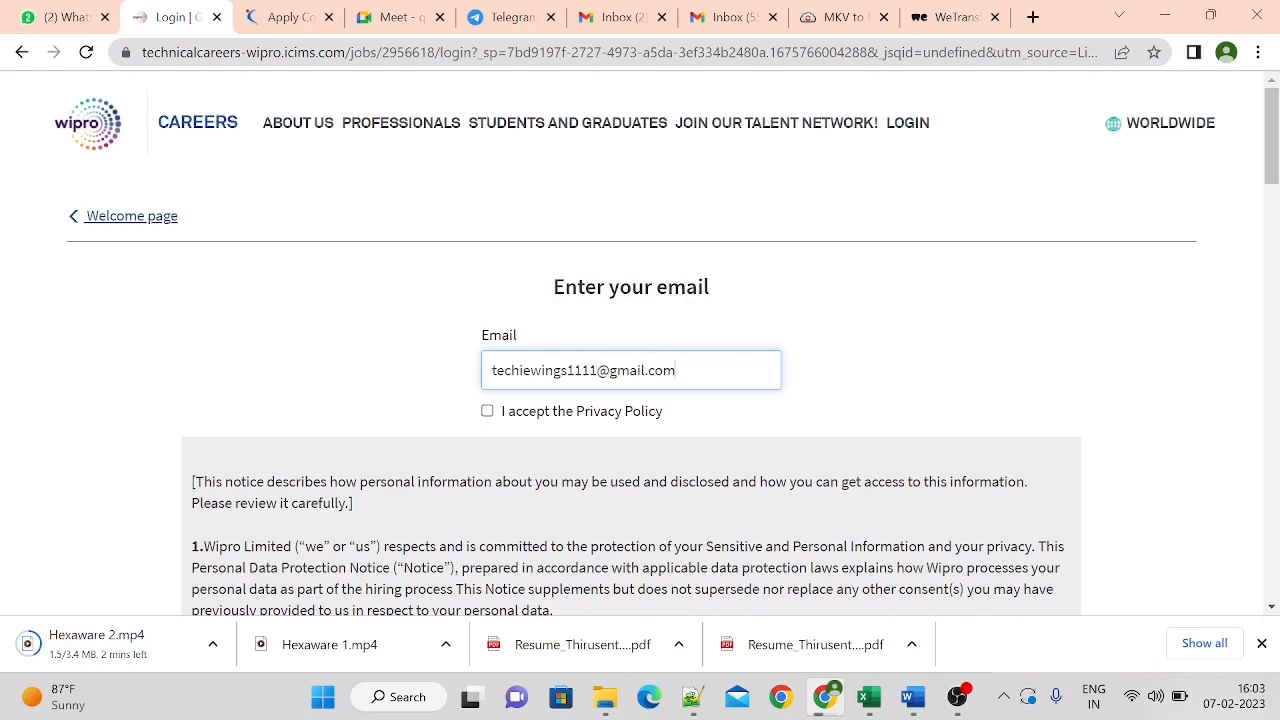
left_click(488, 416)
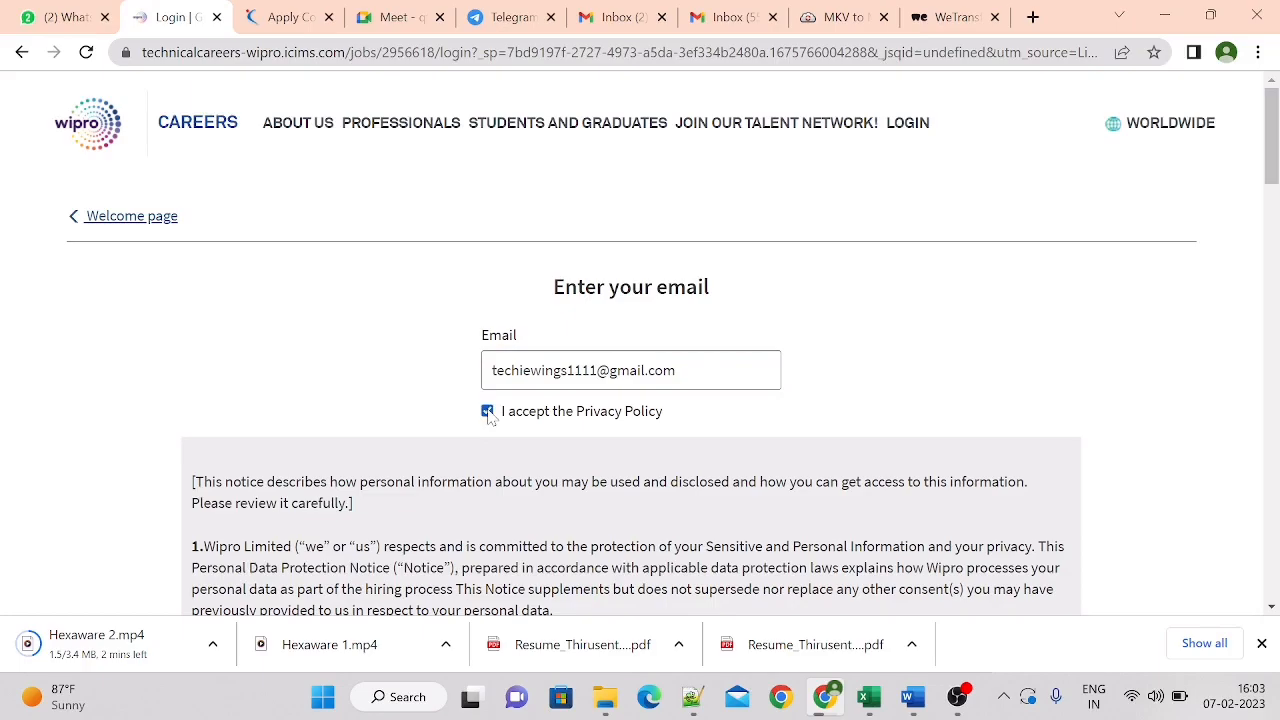
left_click_drag(1277, 169, 1273, 474)
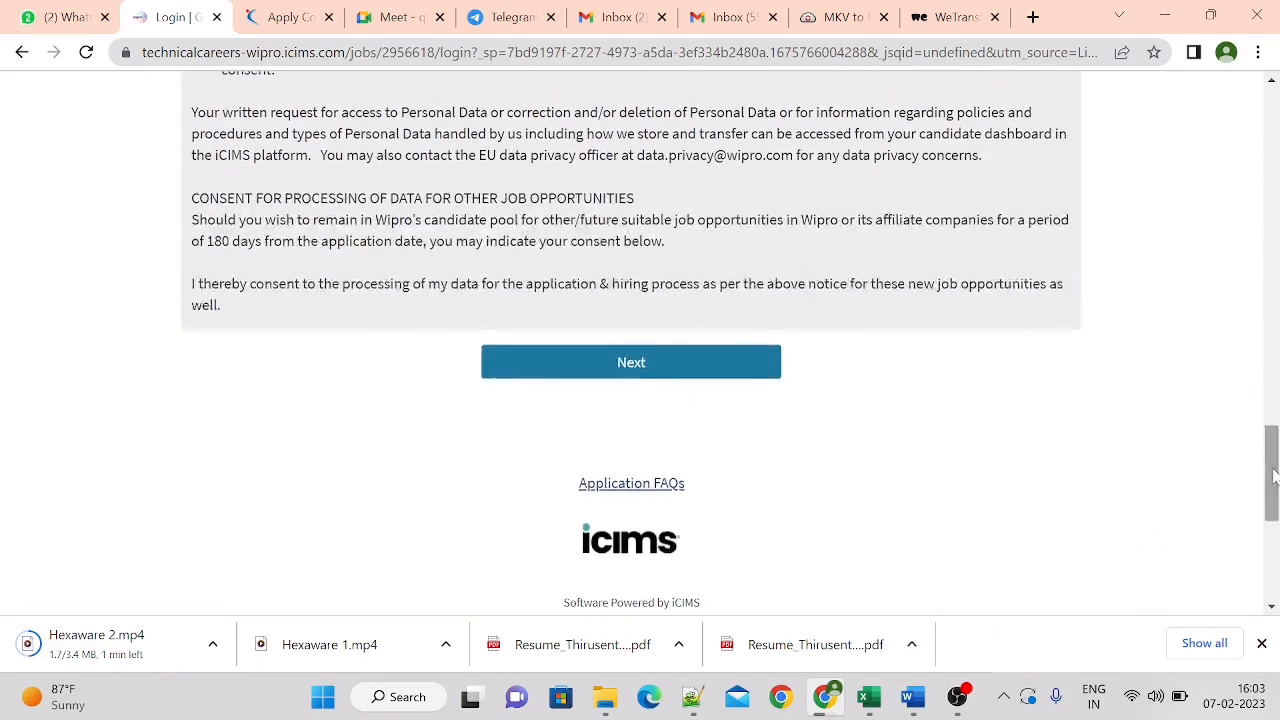
left_click(687, 375)
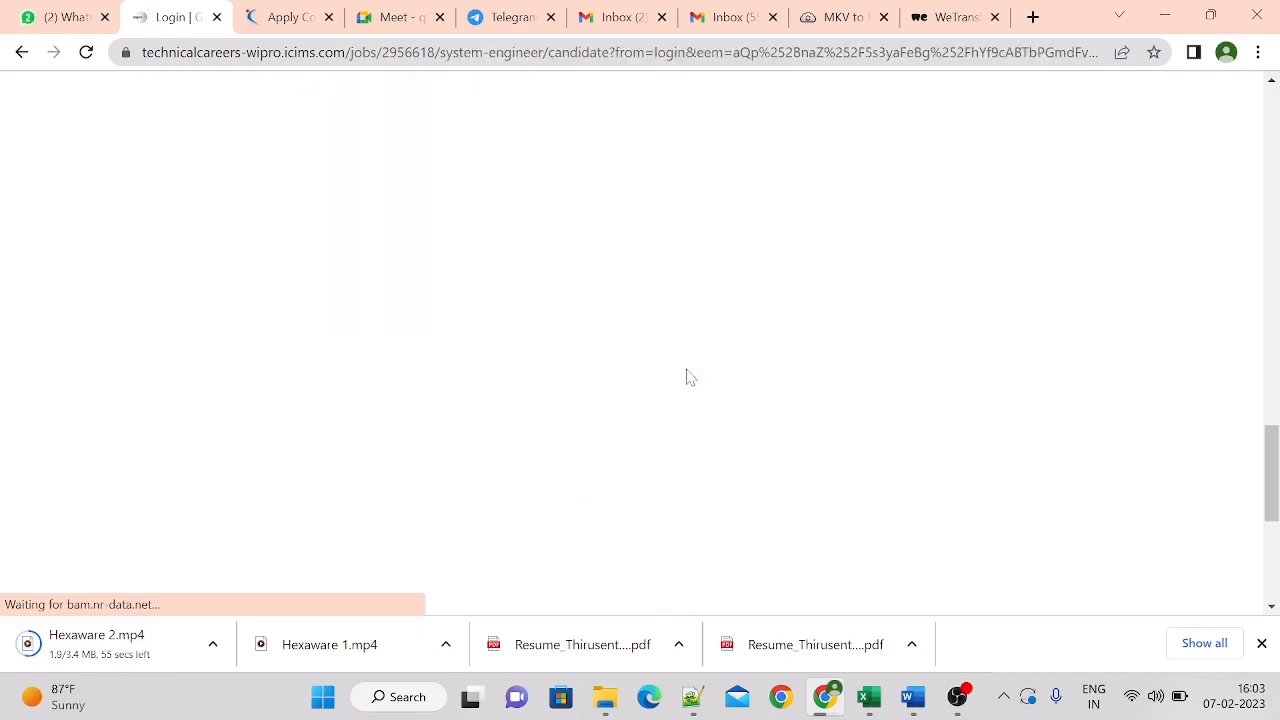
Upload the candidate's resume document from the computer's Desktop folder as the CV/resume
scroll(892, 357, "up", 15)
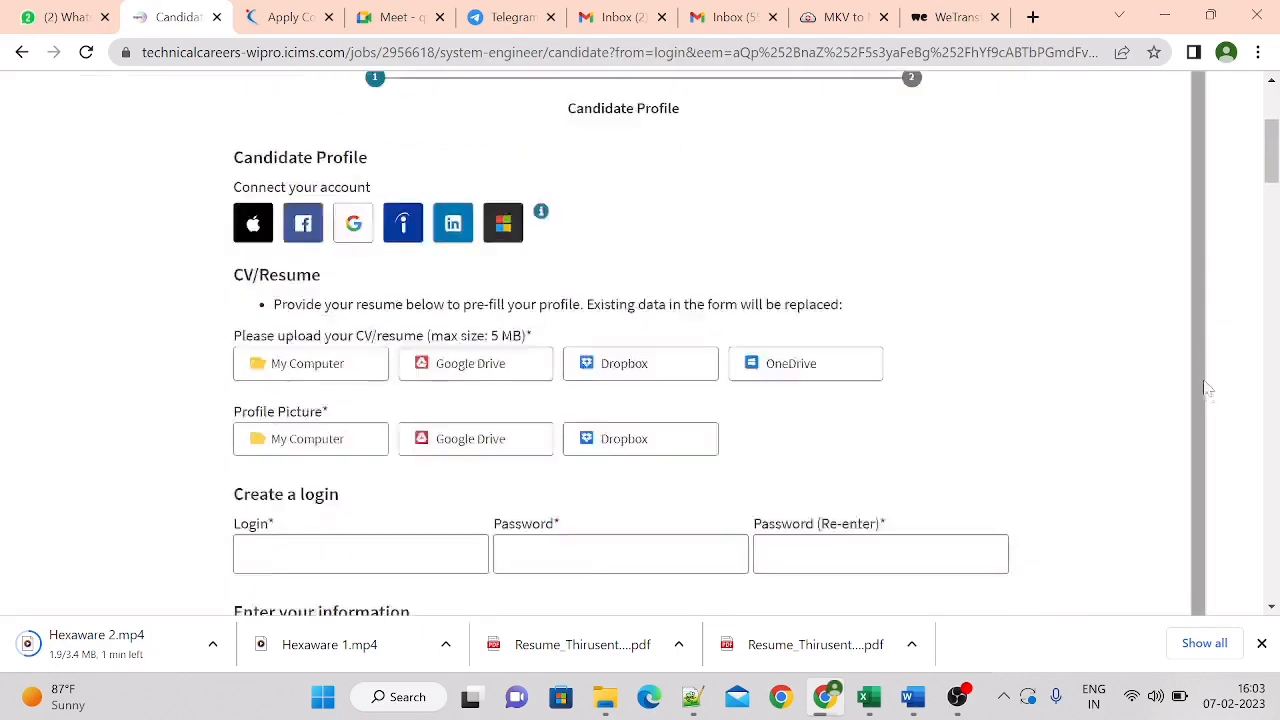
scroll(1205, 388, "up", 3)
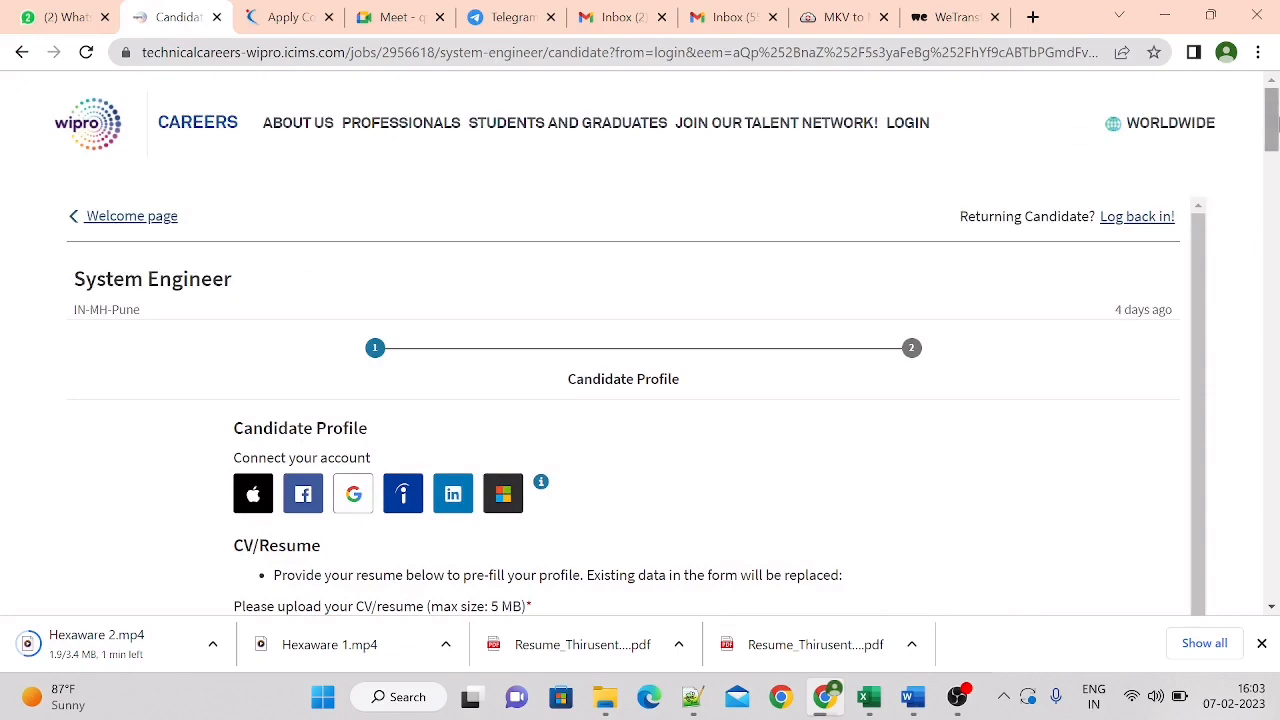
left_click_drag(1275, 121, 1273, 147)
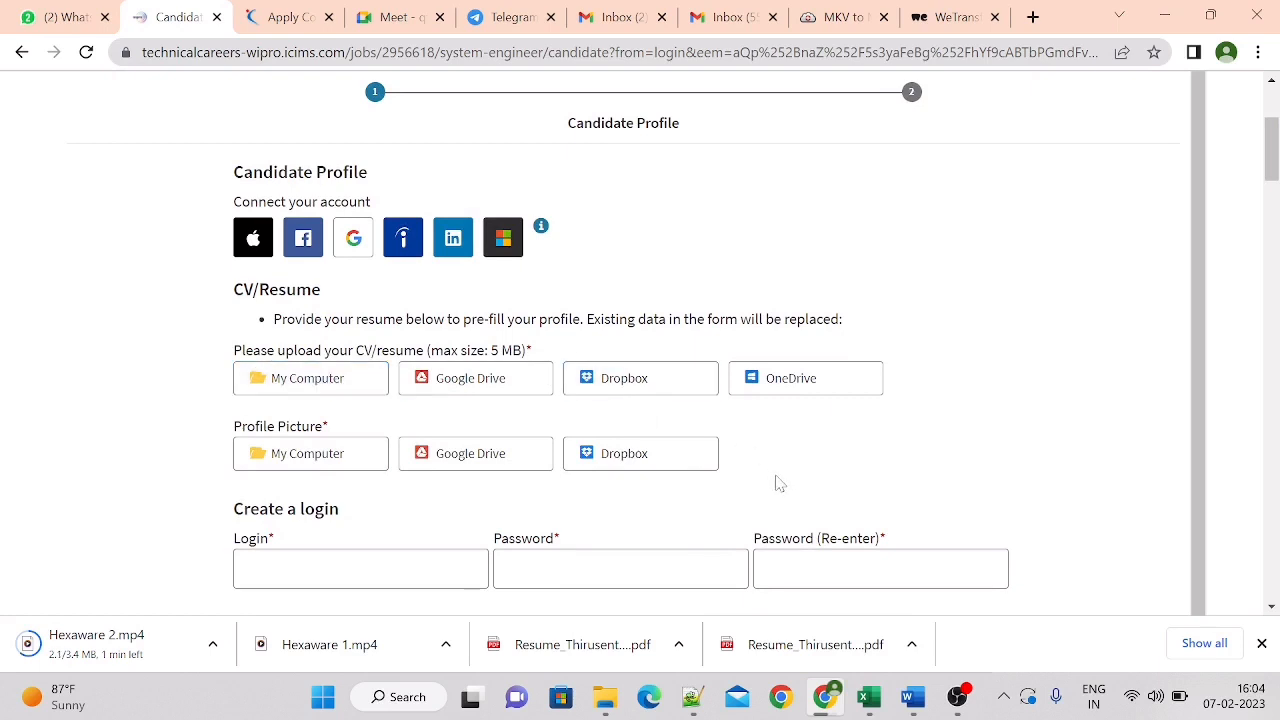
left_click(362, 372)
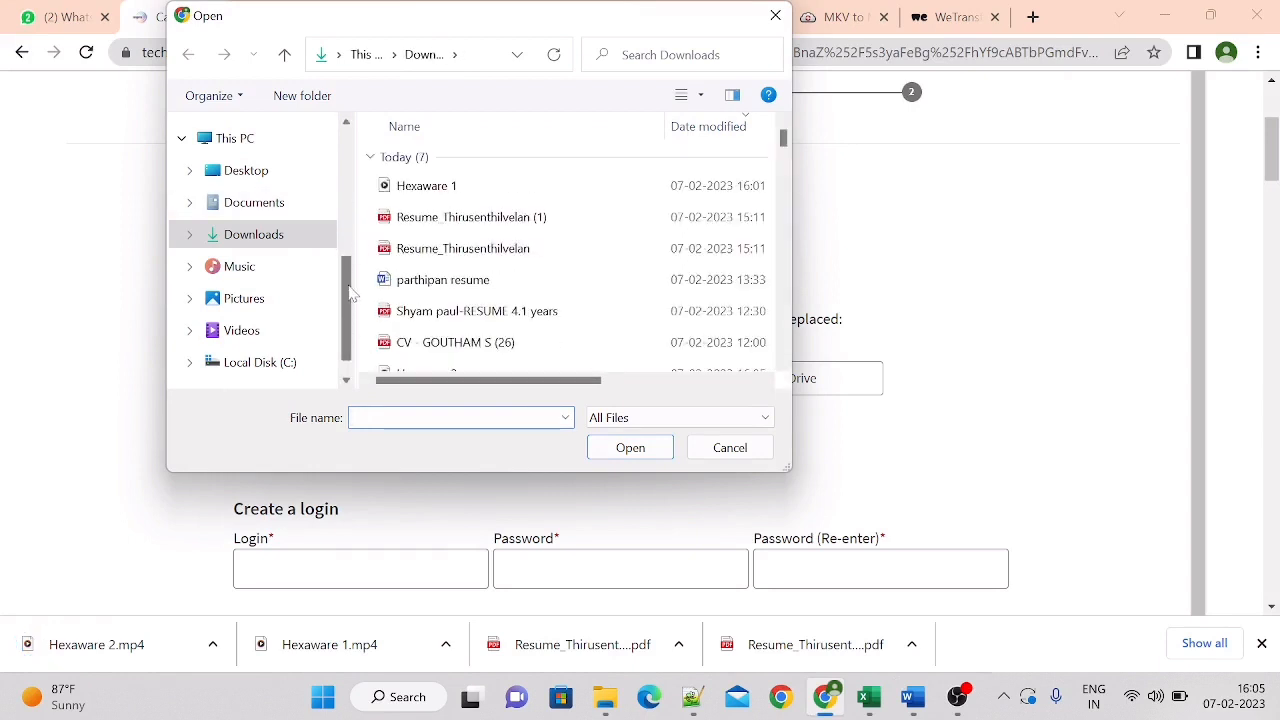
left_click(277, 180)
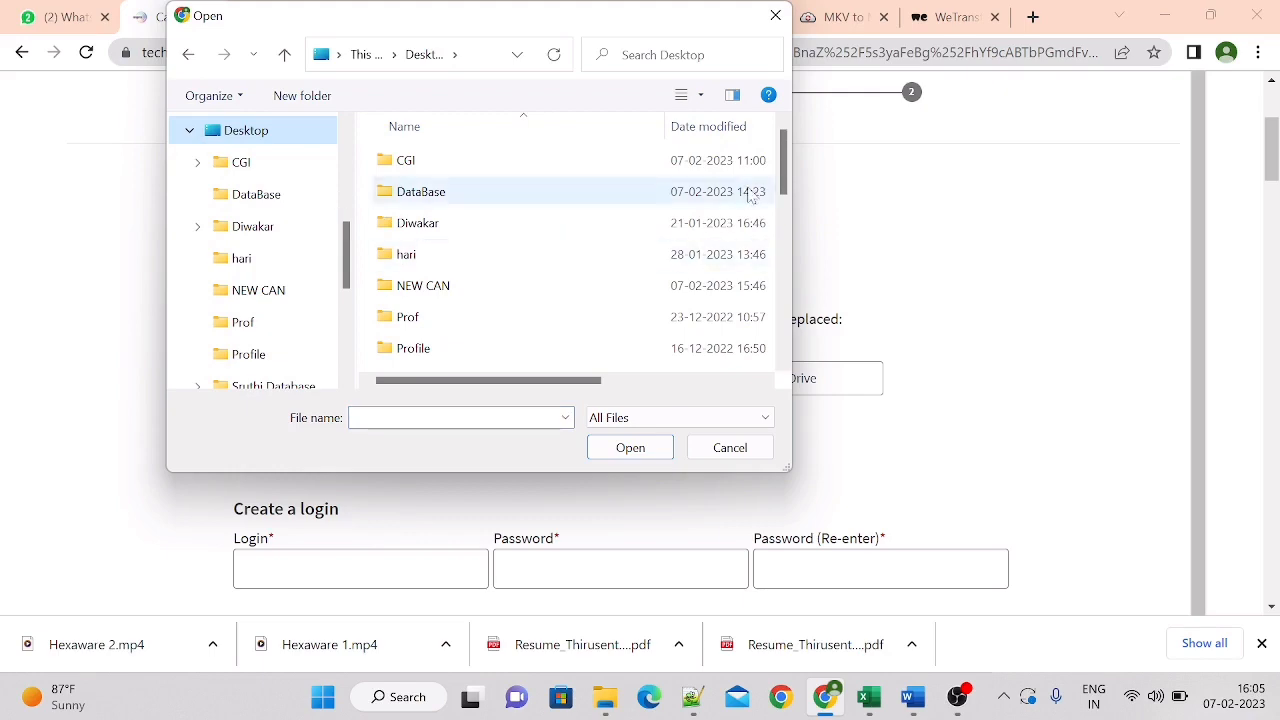
left_click_drag(786, 163, 786, 228)
left_click(490, 273)
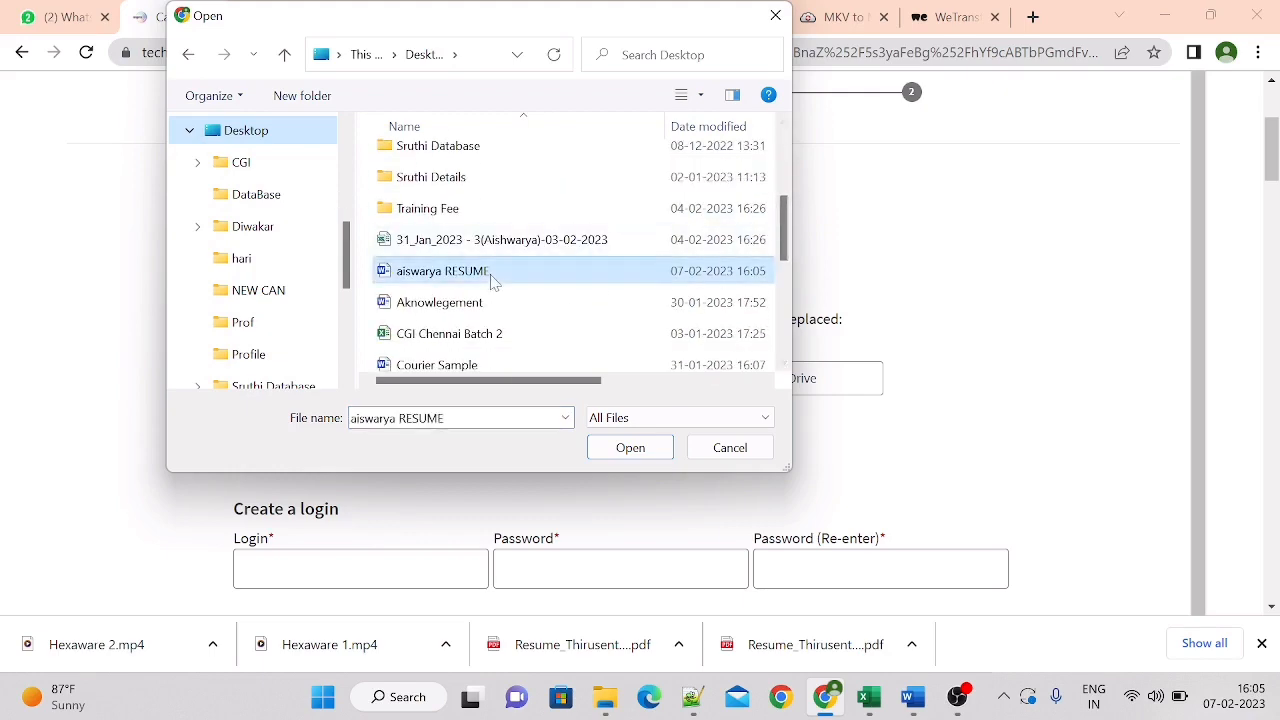
left_click(630, 447)
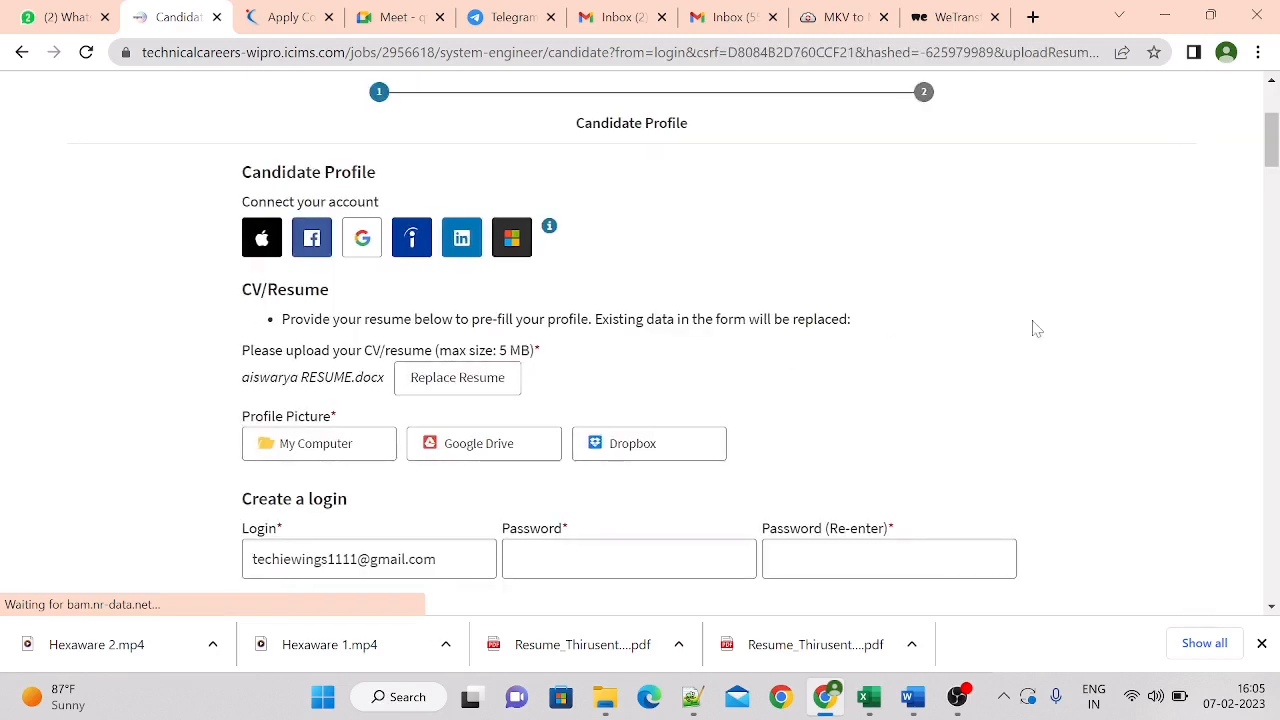
Enter the account password in the login section and set the salutation to Miss
scroll(1276, 178, "down", 5)
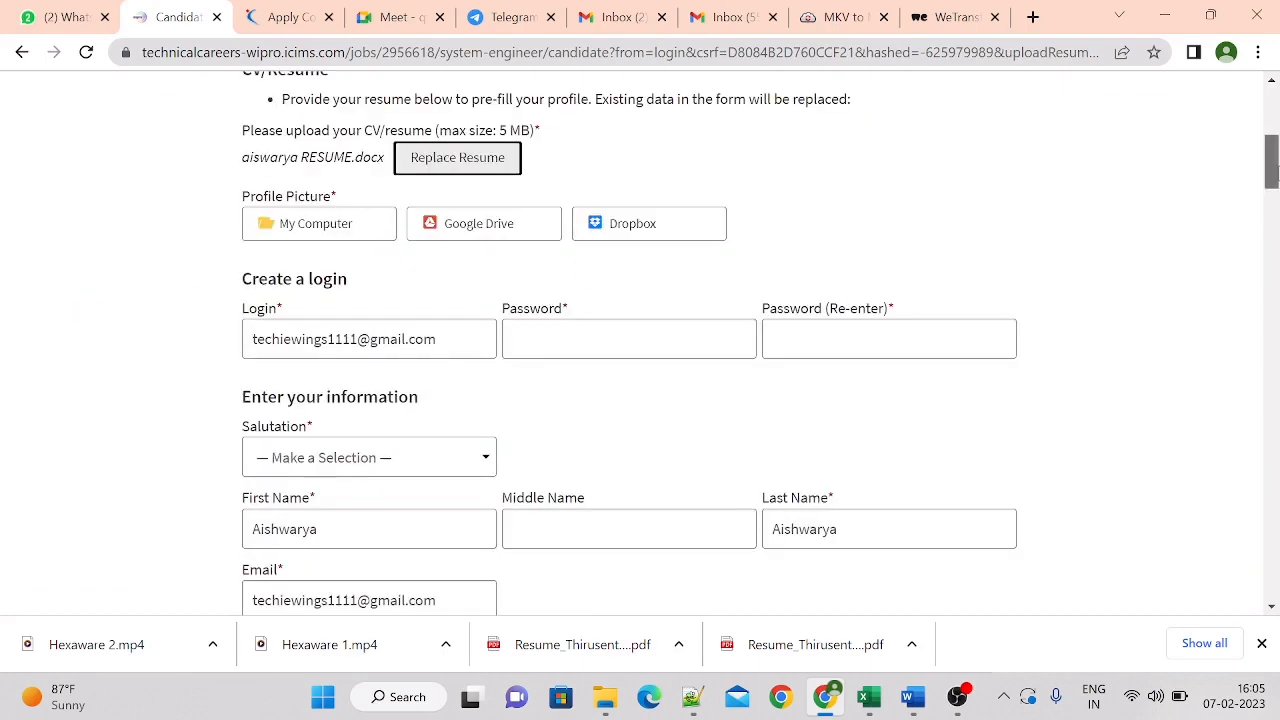
left_click_drag(1271, 170, 1273, 177)
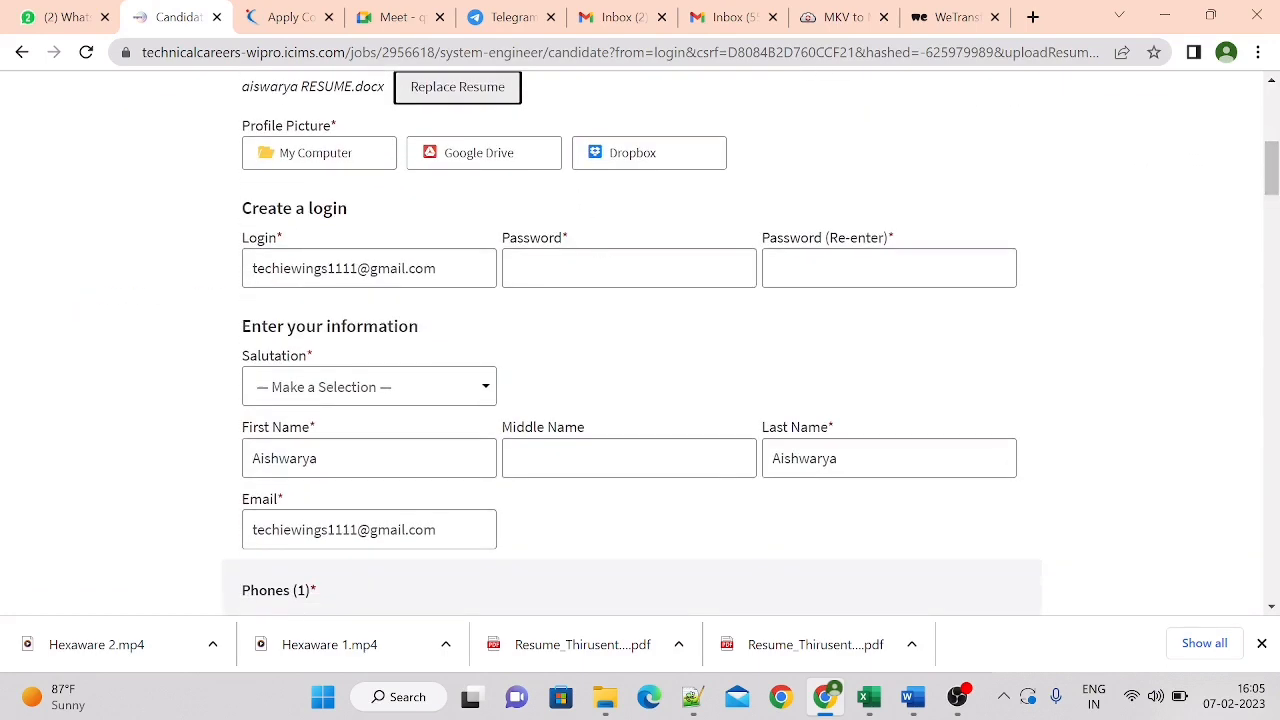
left_click(629, 268)
type("•••")
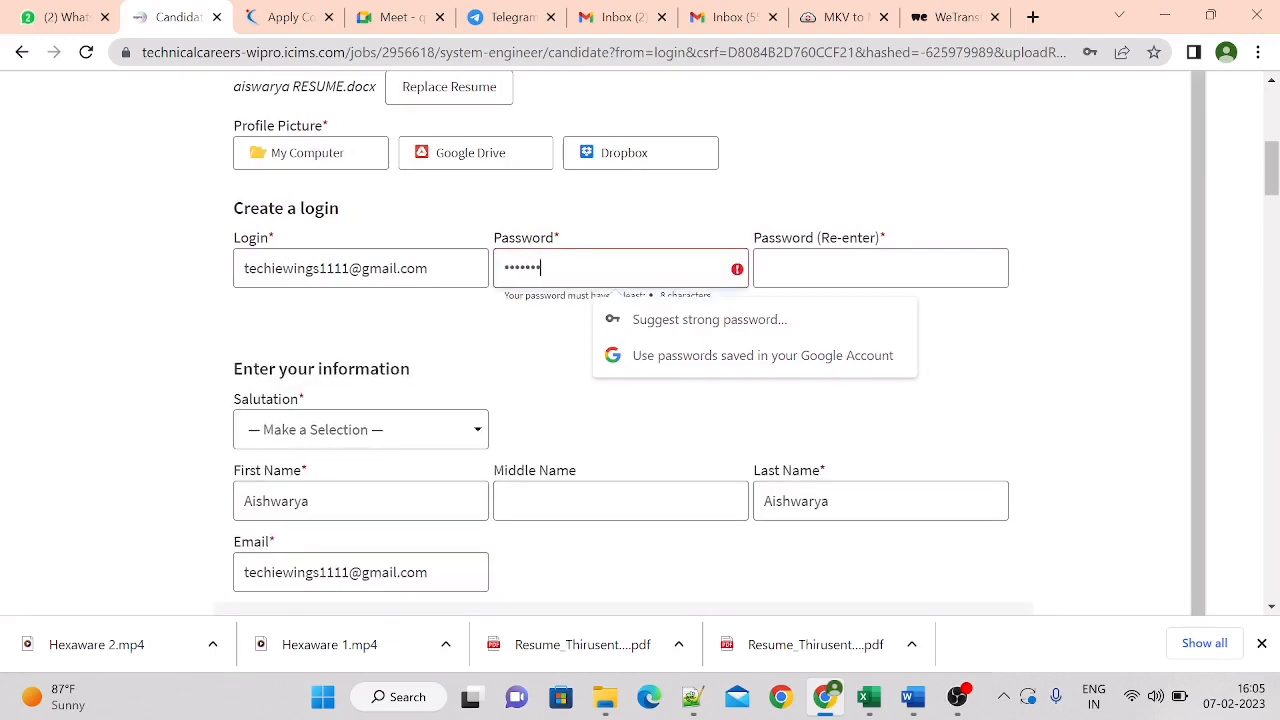
type("•••••••••••")
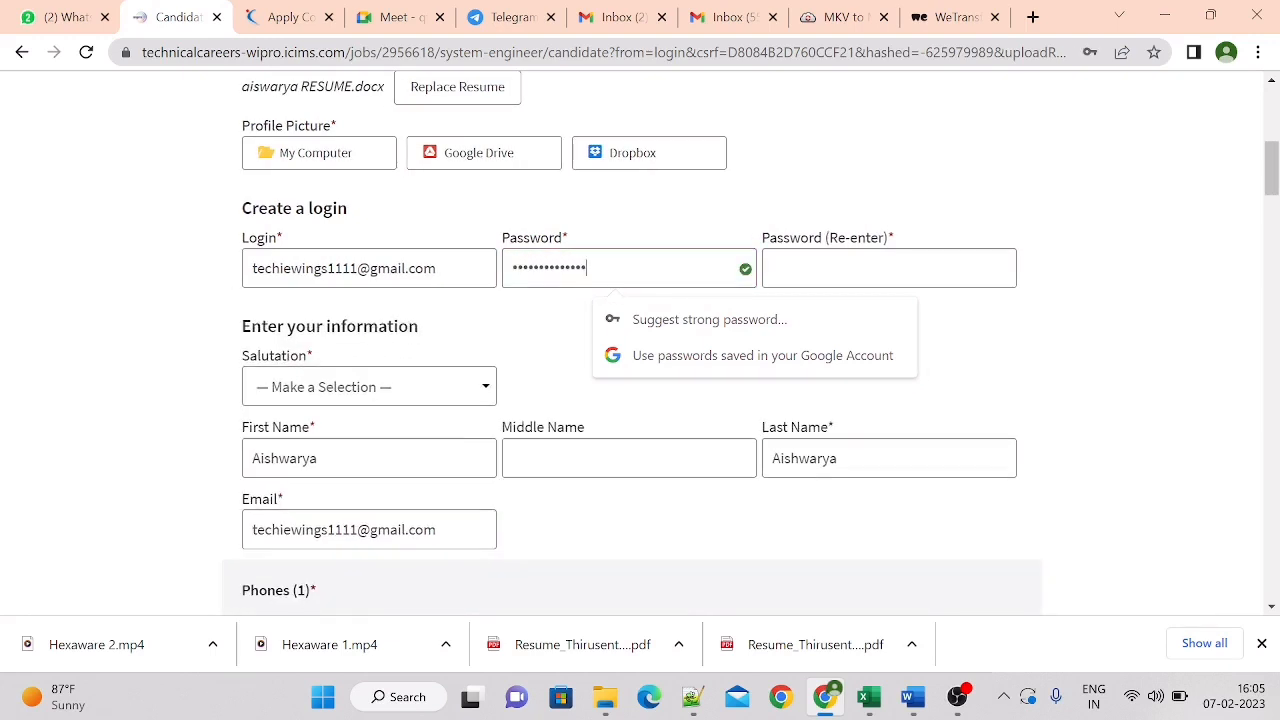
left_click(396, 387)
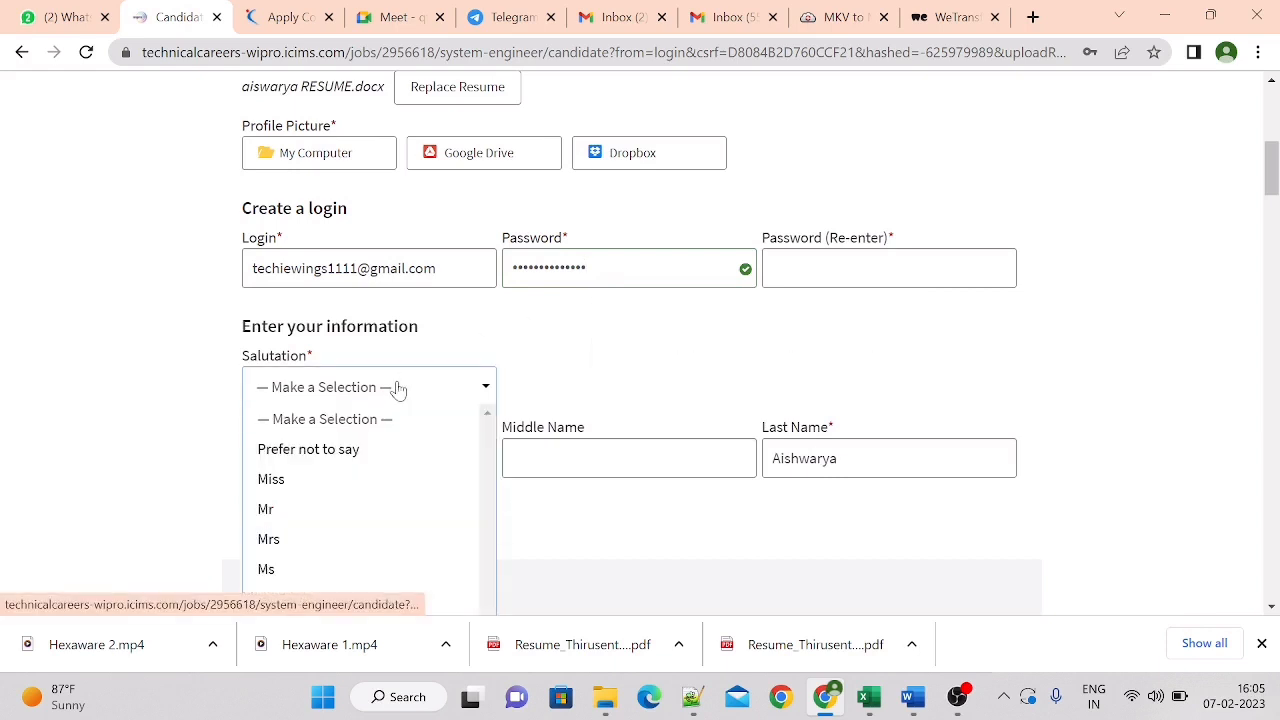
left_click(321, 480)
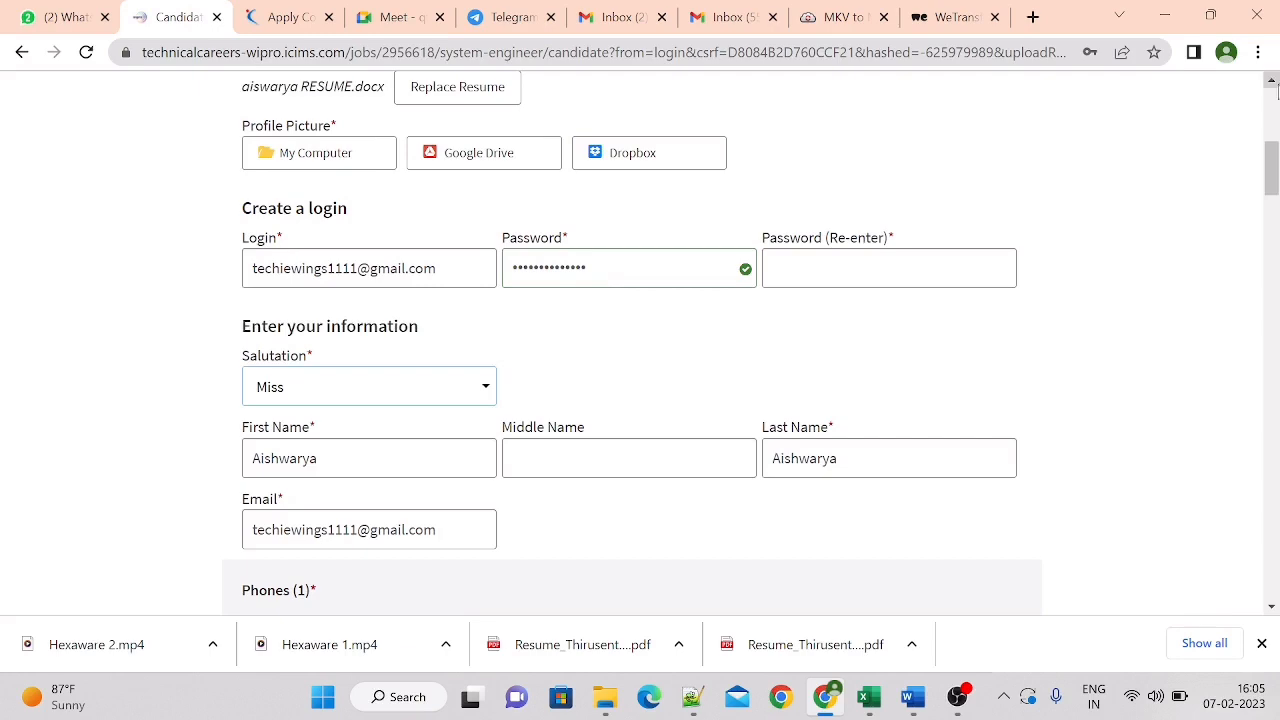
Re-enter the account password in the password confirmation field
left_click_drag(1272, 170, 1274, 178)
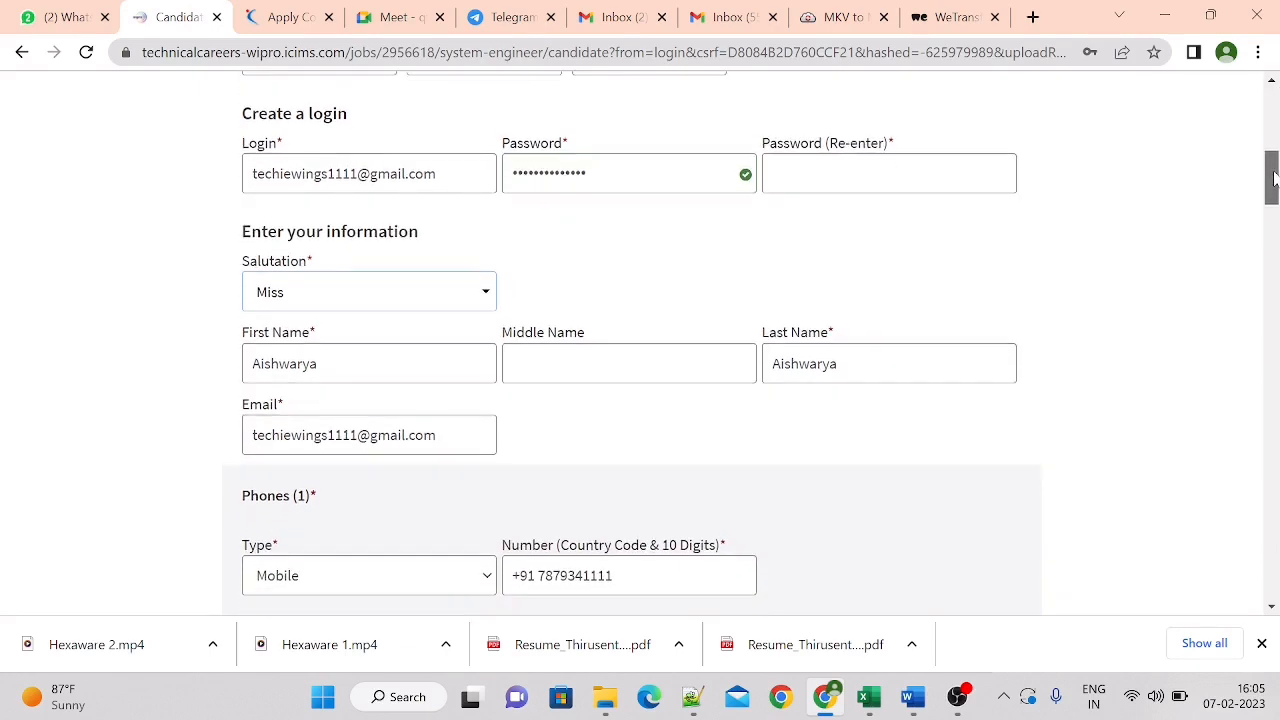
left_click(882, 181)
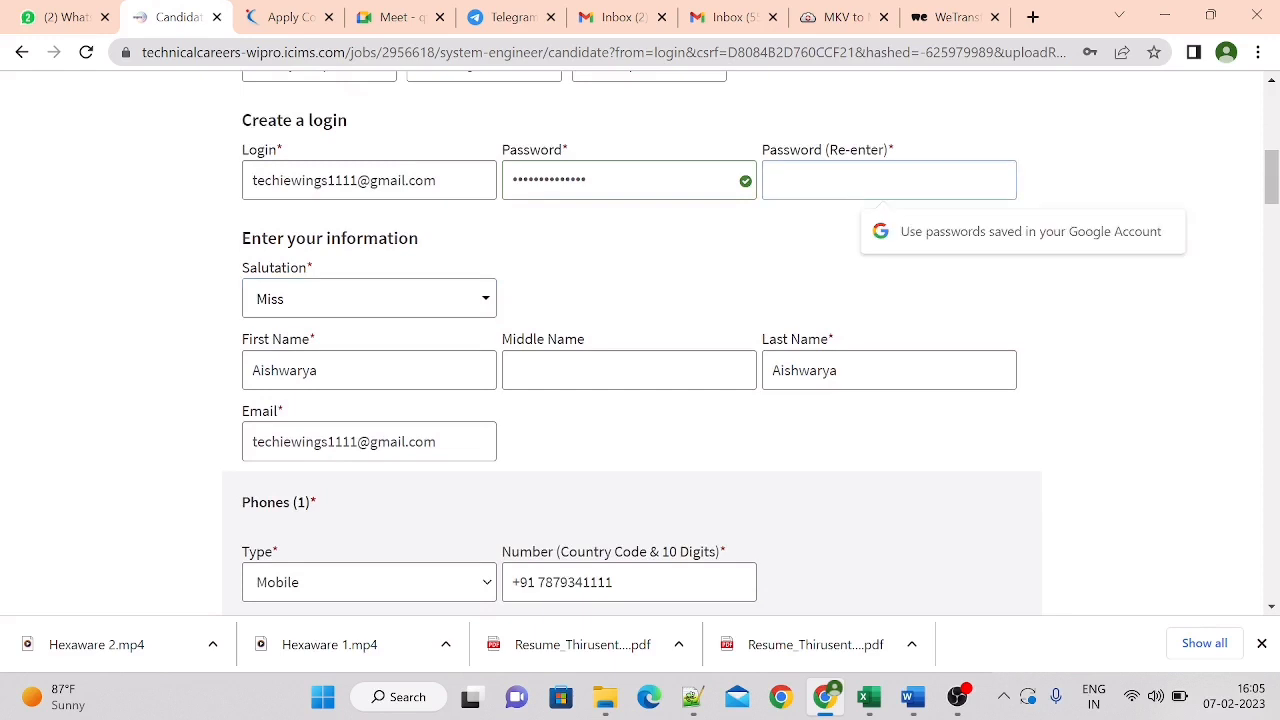
type("••")
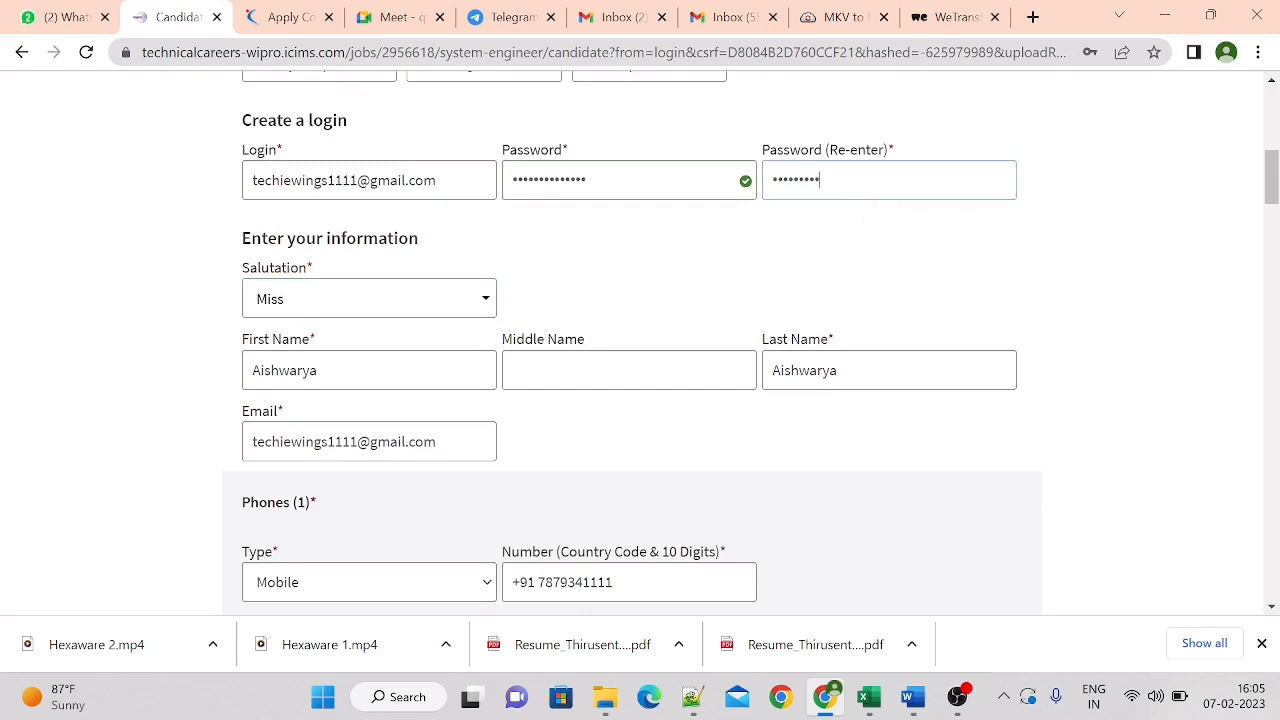
type("•")
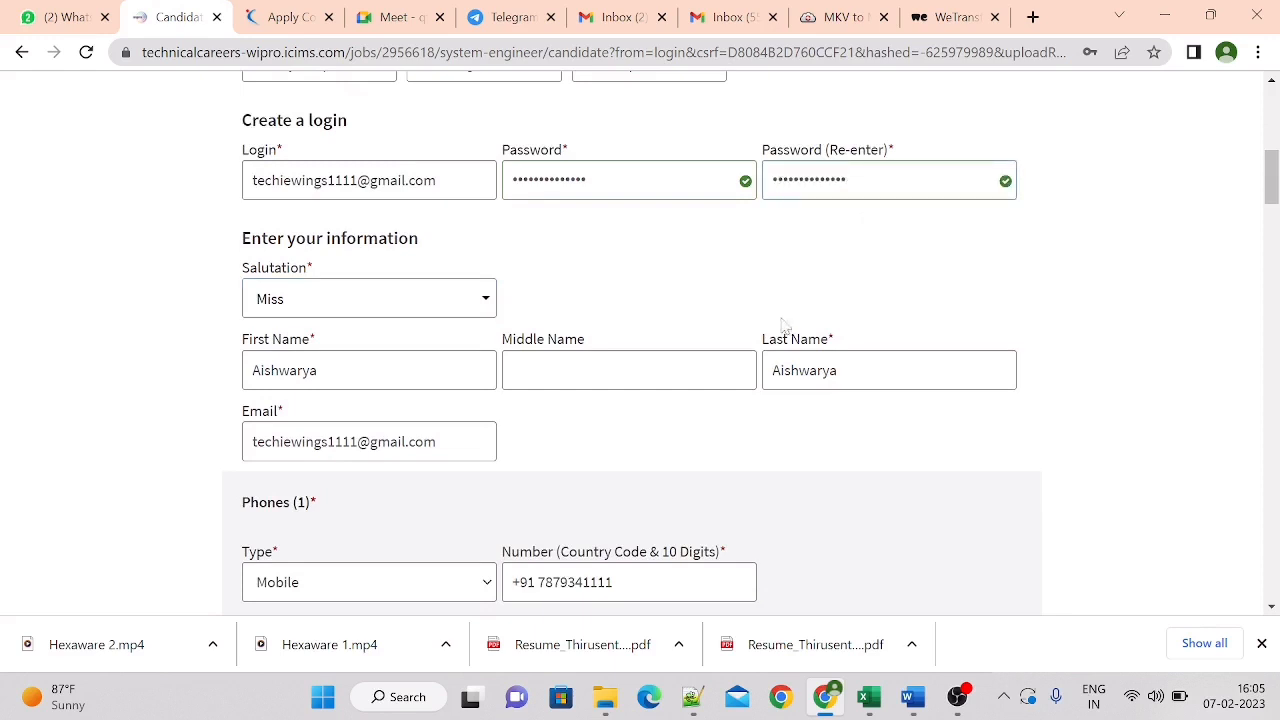
Set the home address country to India and enter the postal code
left_click_drag(1272, 176, 1272, 220)
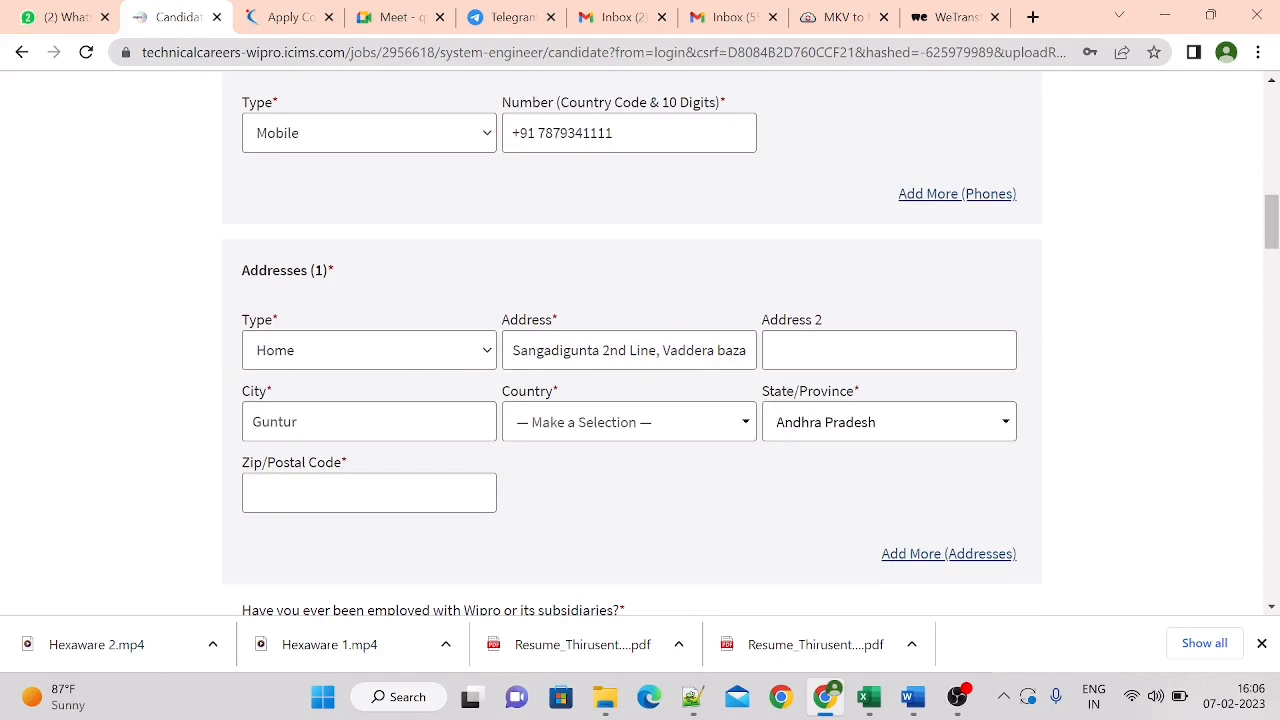
left_click(889, 350)
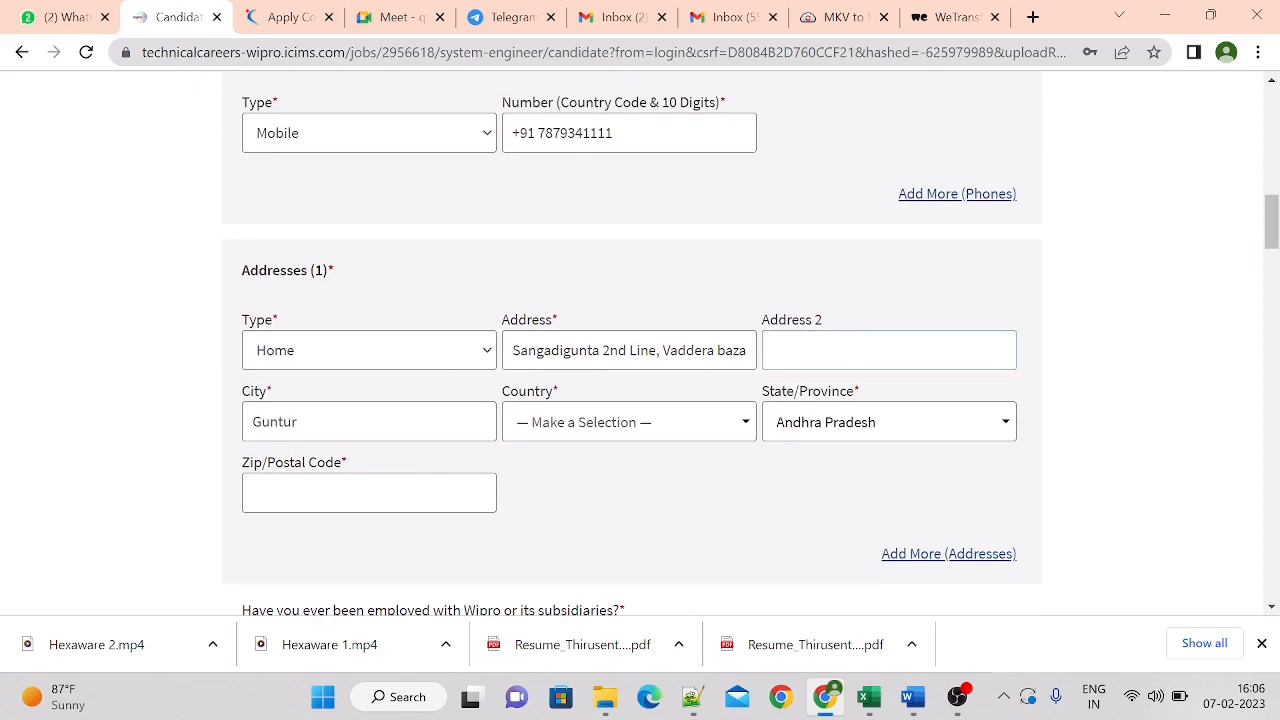
left_click(490, 421)
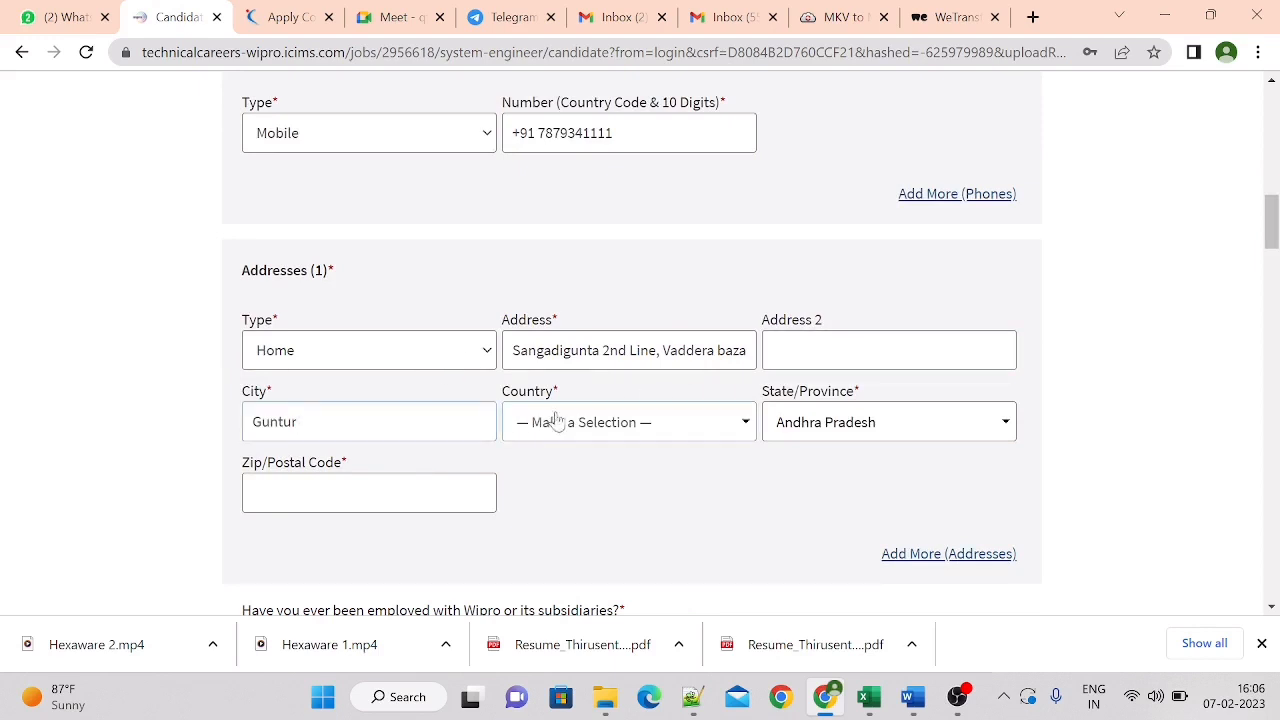
left_click(597, 421)
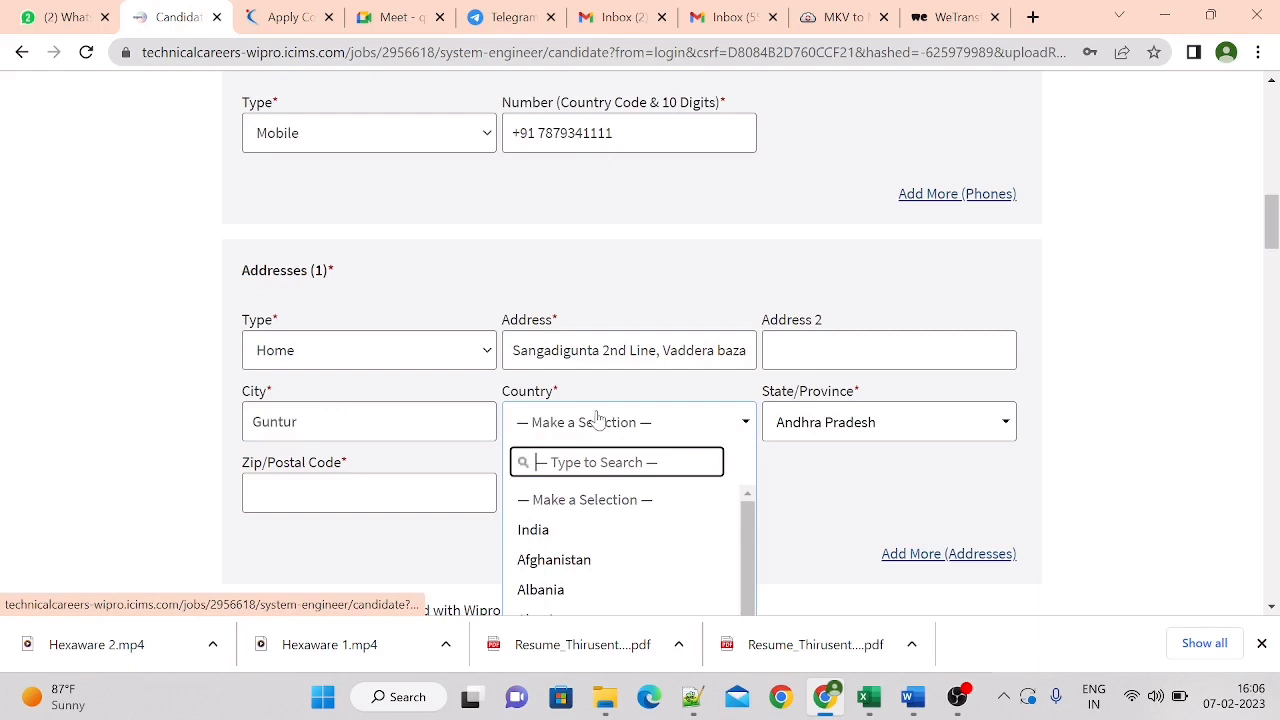
left_click(574, 531)
left_click(369, 493)
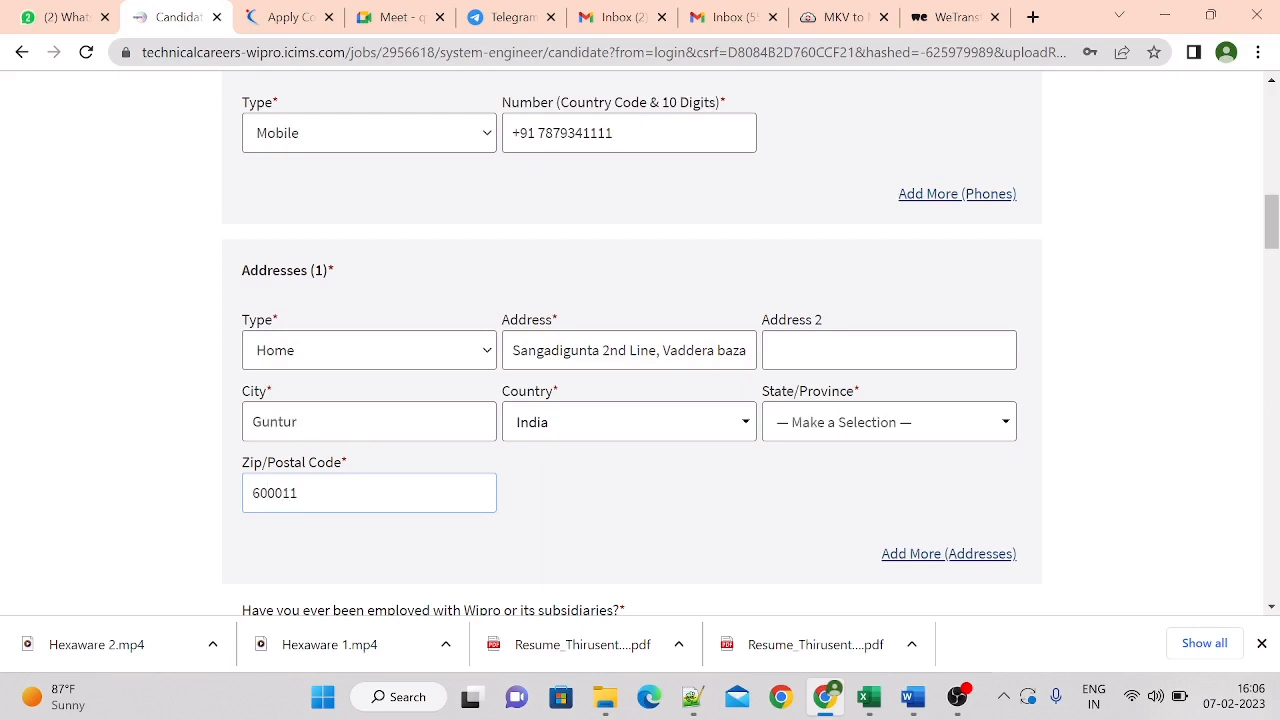
Change the home address city to chennai and set its state/province to Tamil Nadu
left_click_drag(298, 422, 206, 437)
type("chennai")
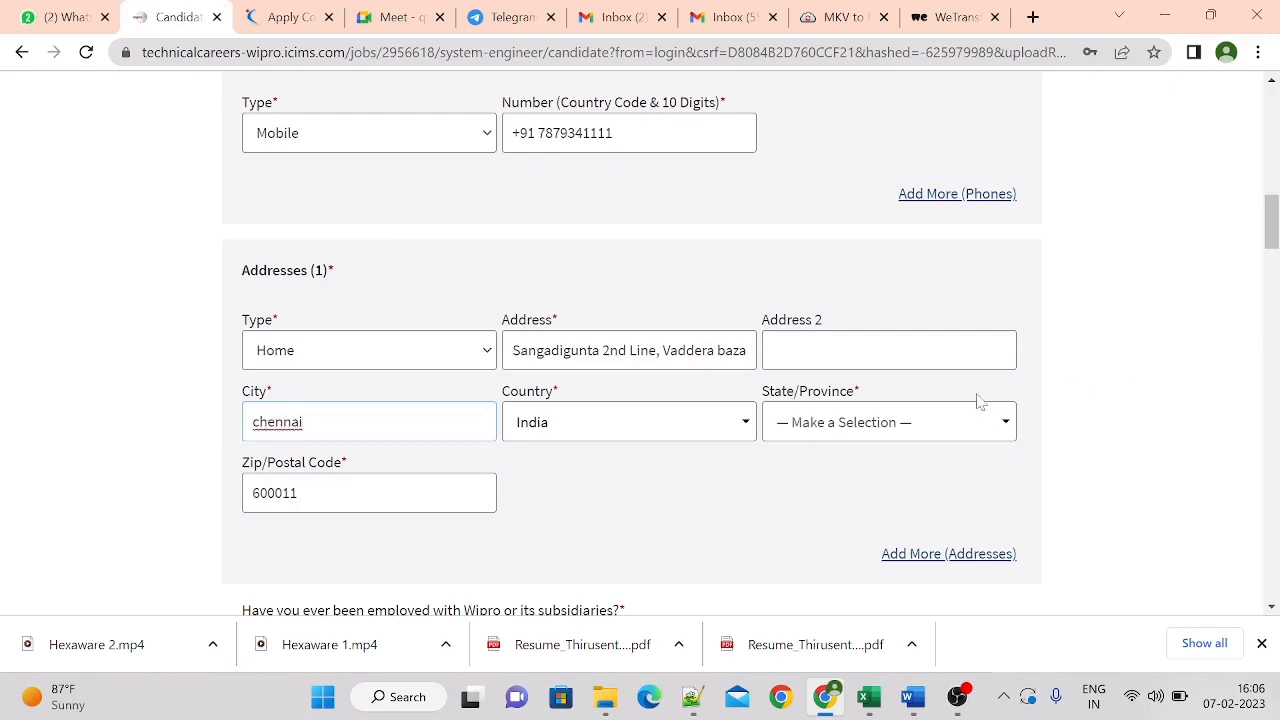
left_click(877, 428)
type("ta")
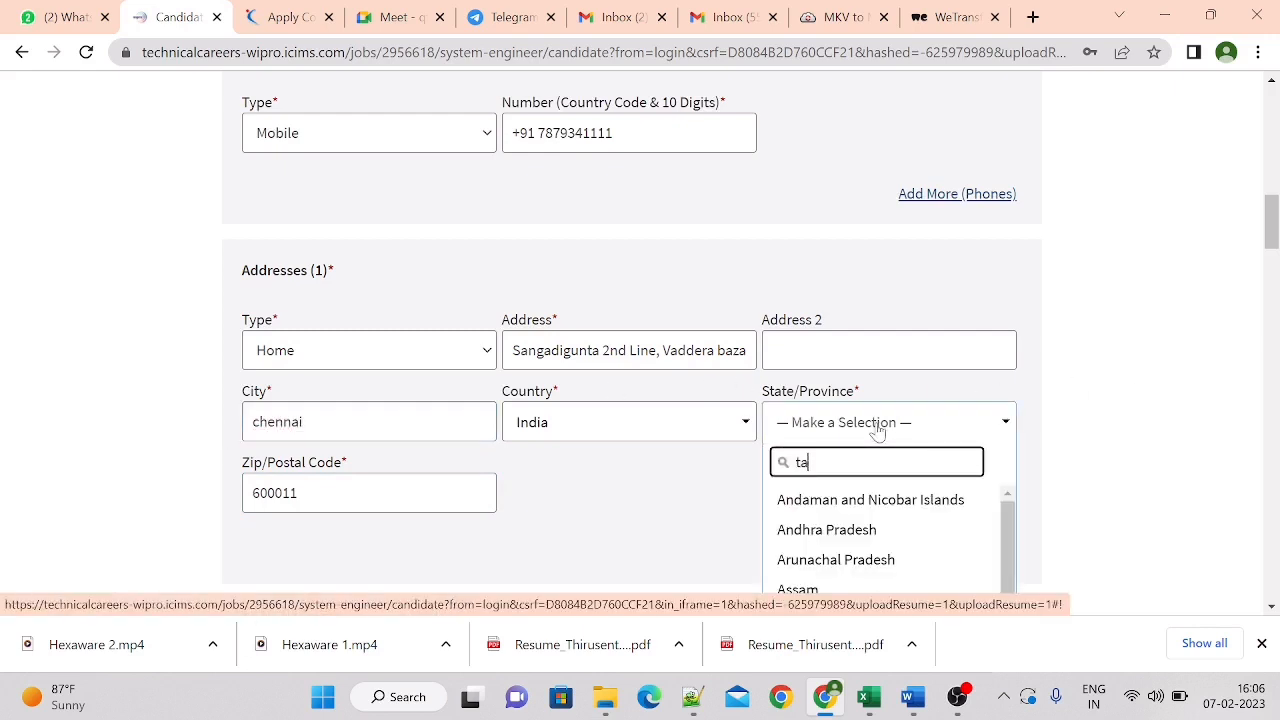
type("mi")
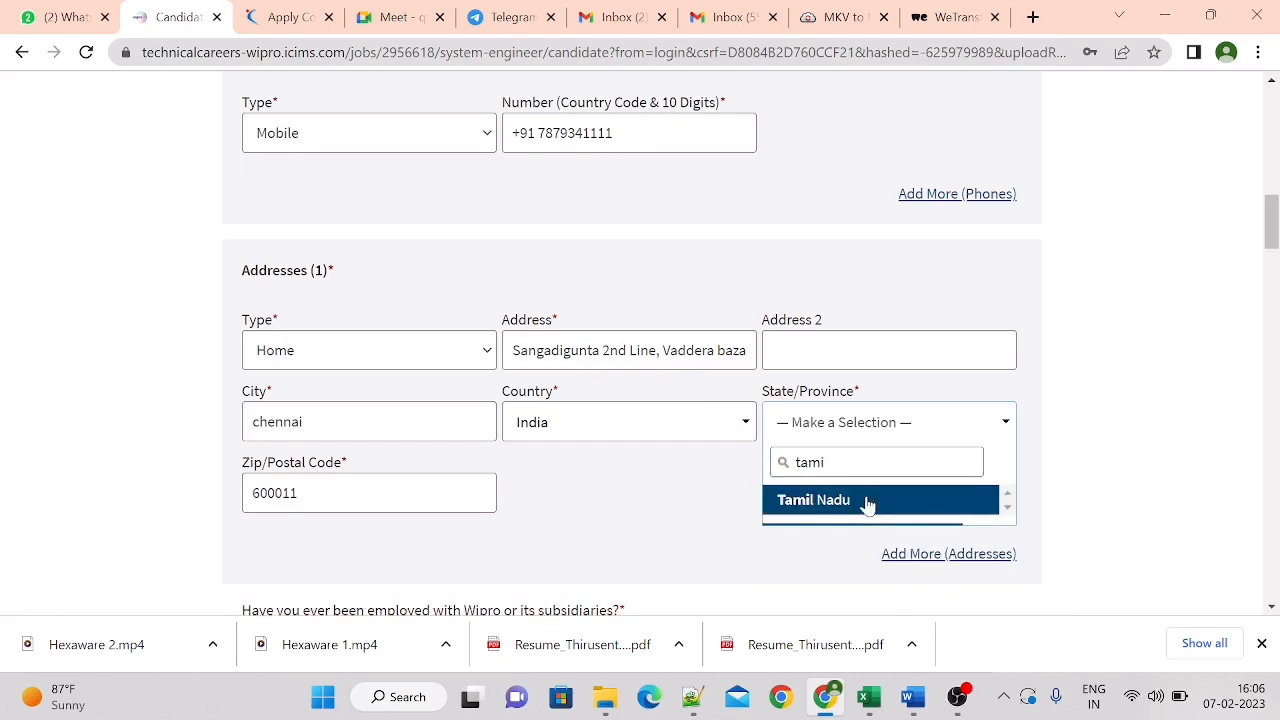
left_click(866, 505)
Answer No to both the Wipro and government employment questions, entering na for the employee ID
left_click_drag(1272, 228, 1272, 252)
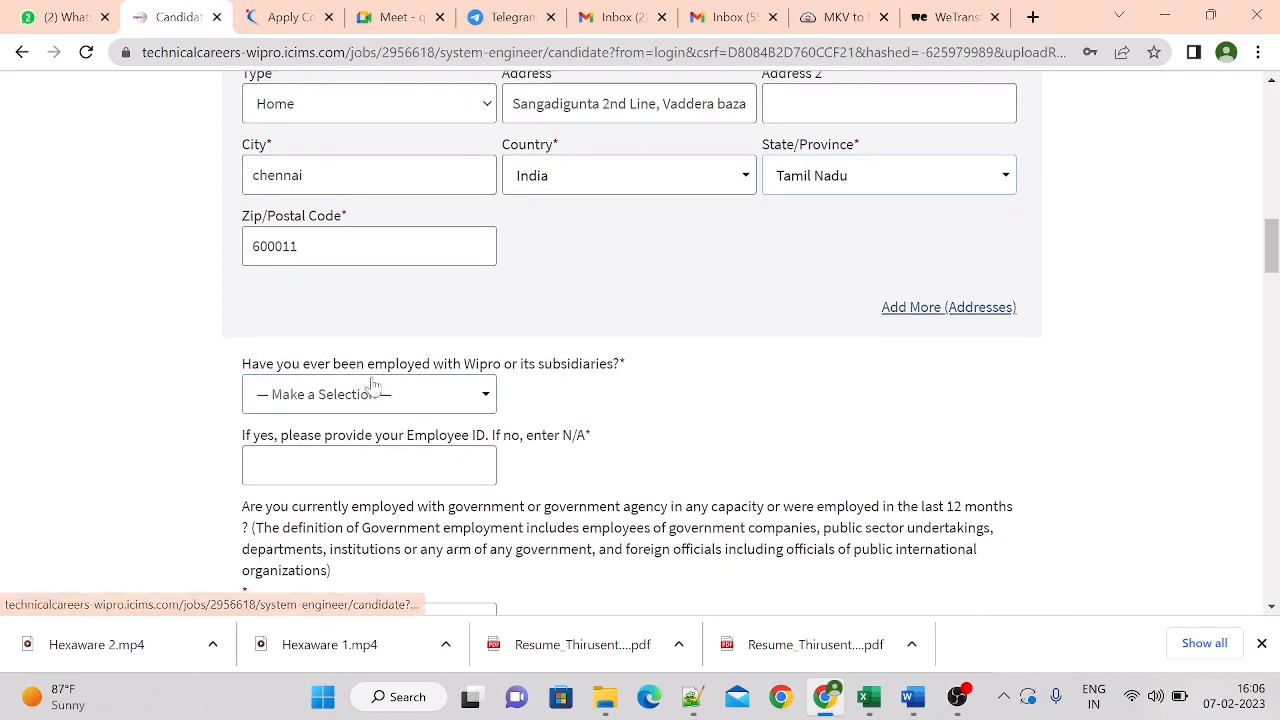
left_click(458, 405)
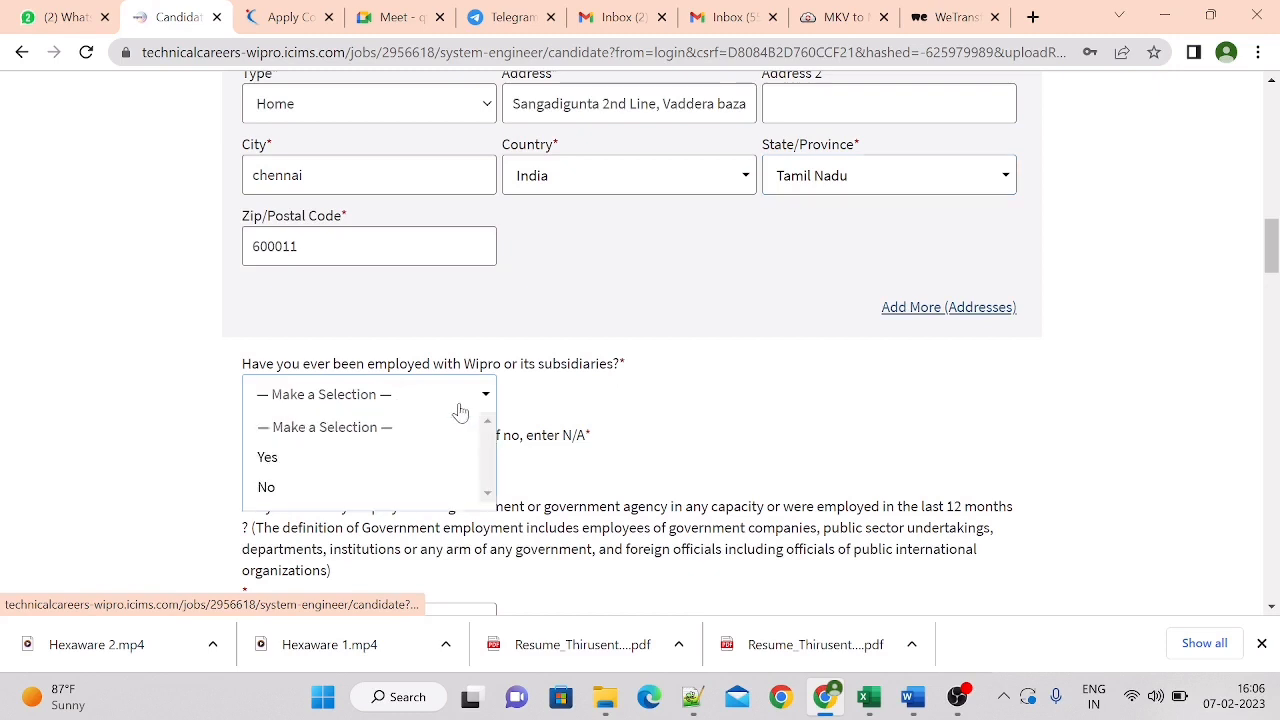
left_click(366, 488)
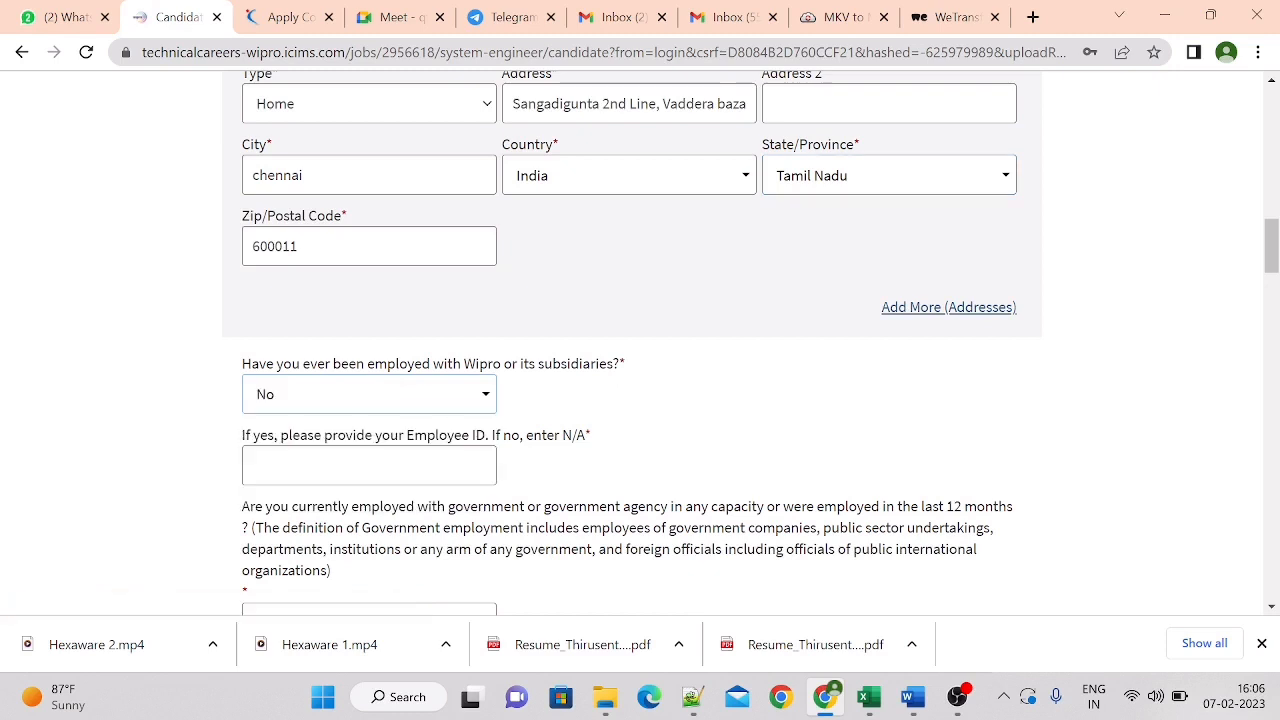
left_click(366, 466)
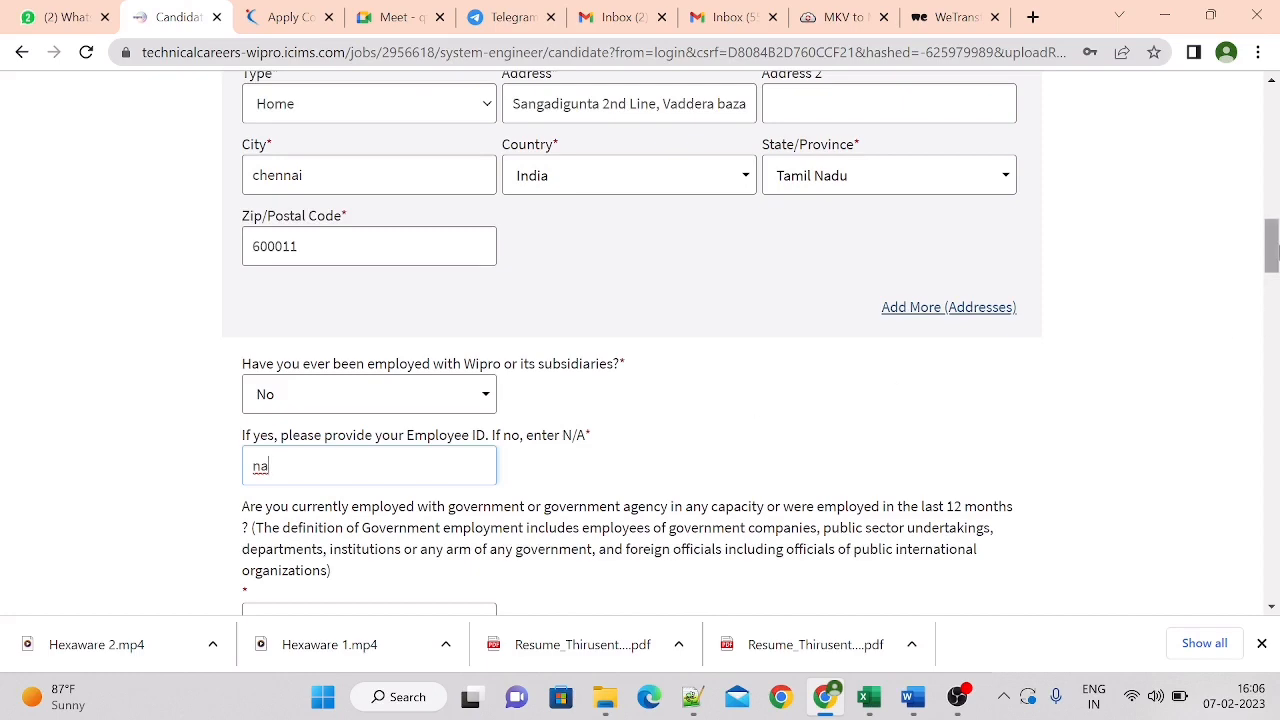
scroll(1272, 266, "down", 2)
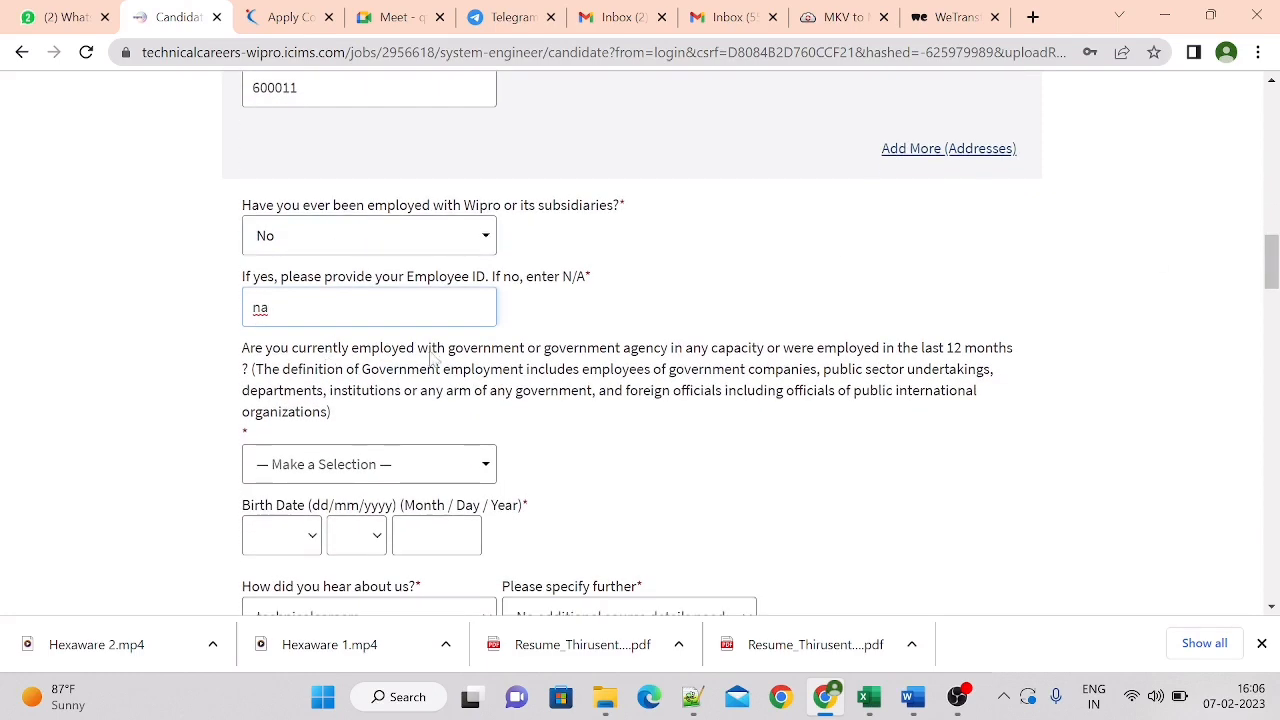
left_click(378, 468)
left_click(343, 557)
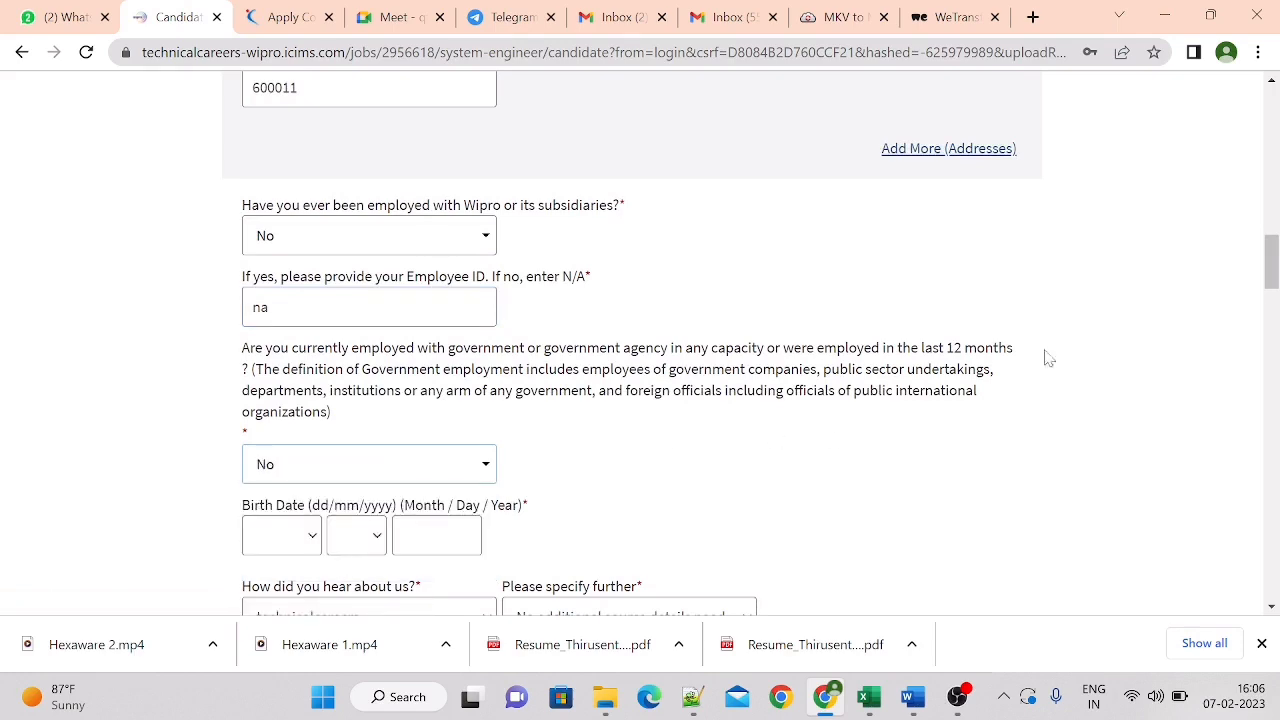
Fill in the birth date and set the hearing-about-us source to Job Board, specified further as CareerBuilder
left_click_drag(1273, 260, 1273, 272)
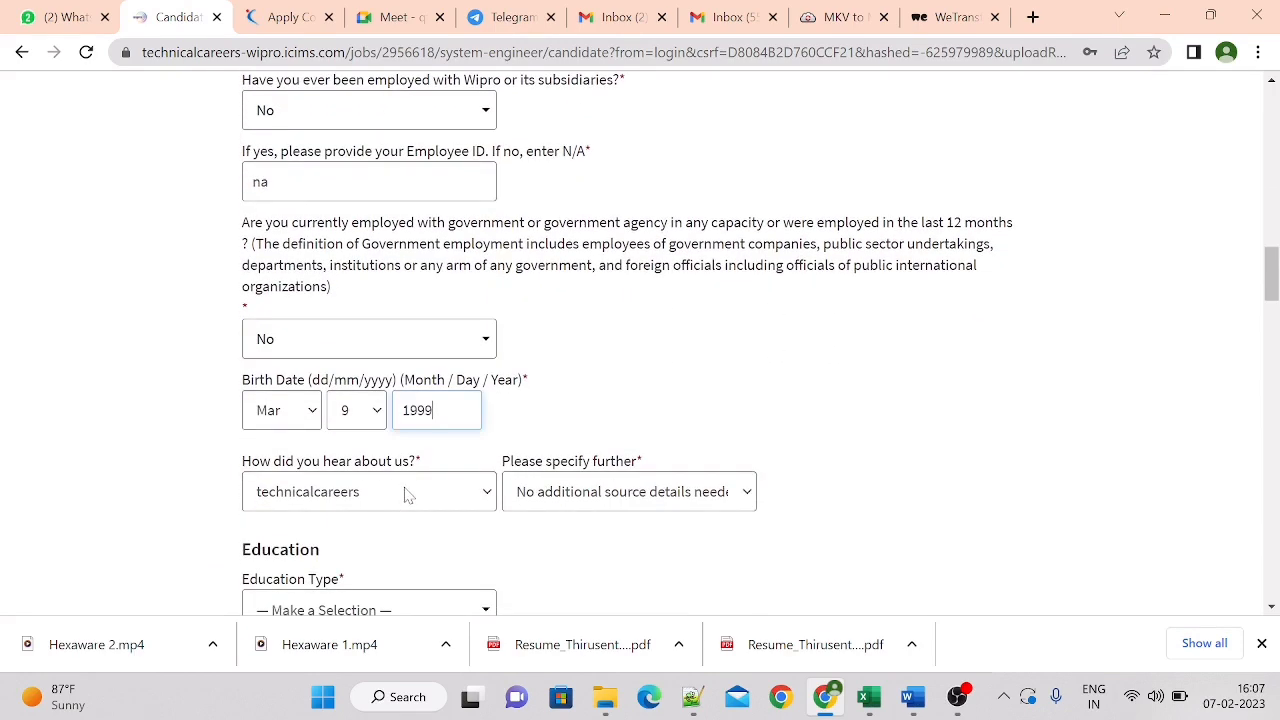
left_click(407, 493)
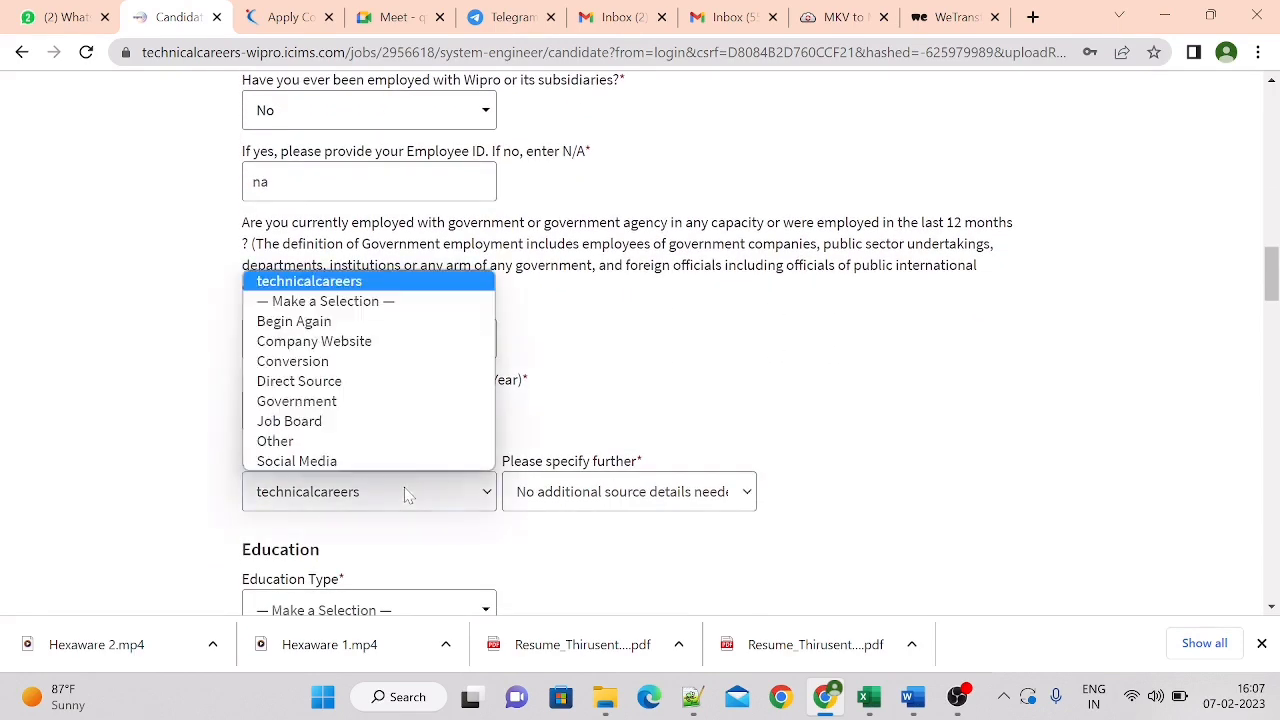
left_click(357, 424)
left_click(580, 495)
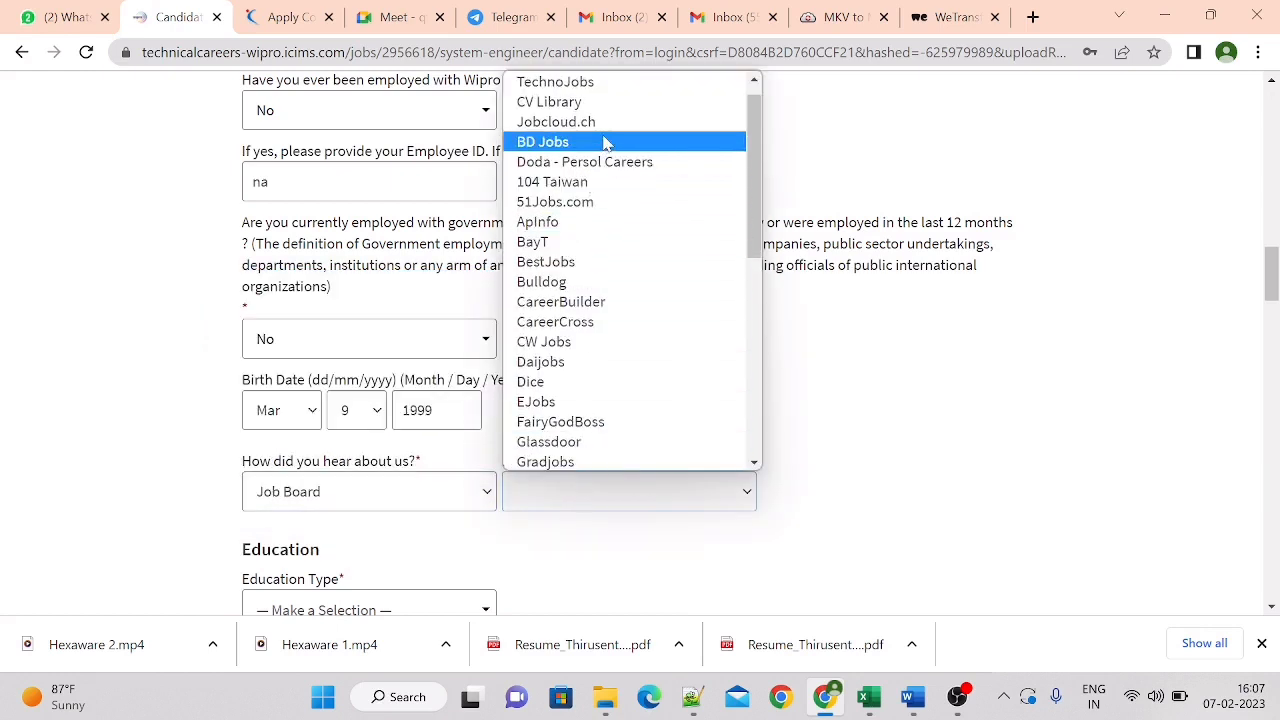
left_click(616, 304)
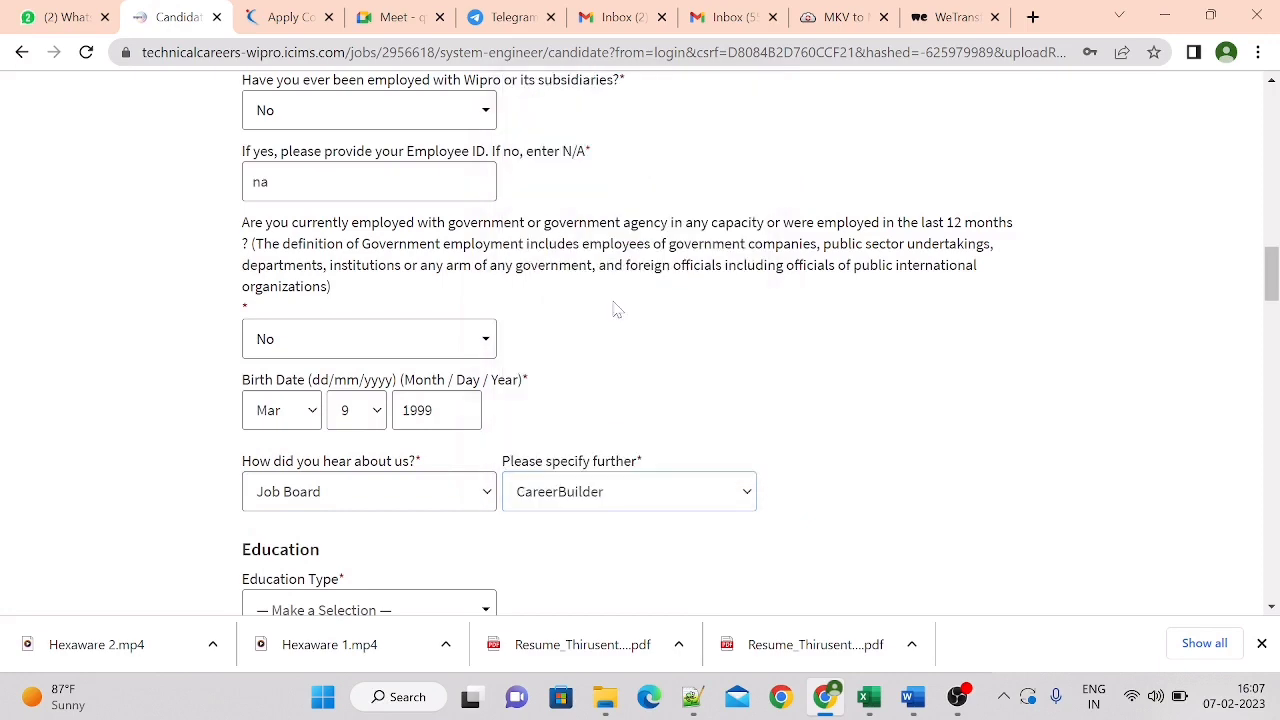
Set the education type to University and choose BE as the degree in College Education (1)
left_click_drag(1272, 287, 1272, 313)
left_click(452, 356)
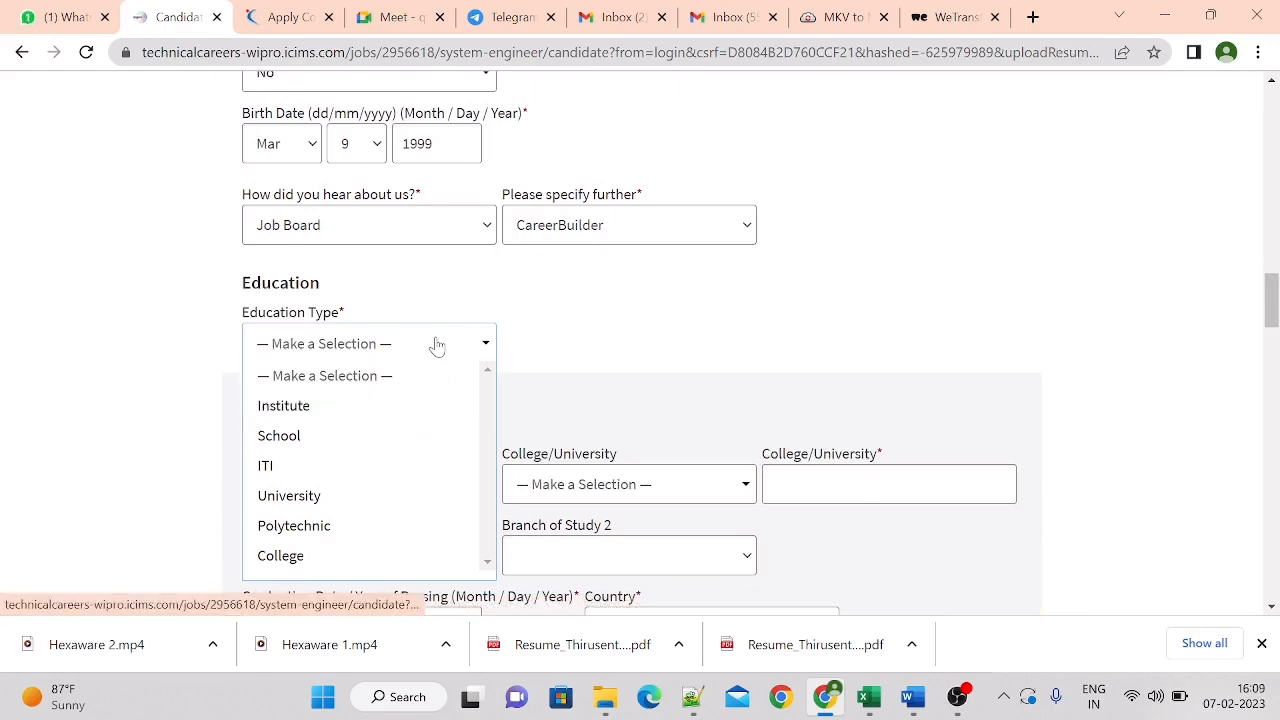
left_click(381, 510)
left_click(355, 486)
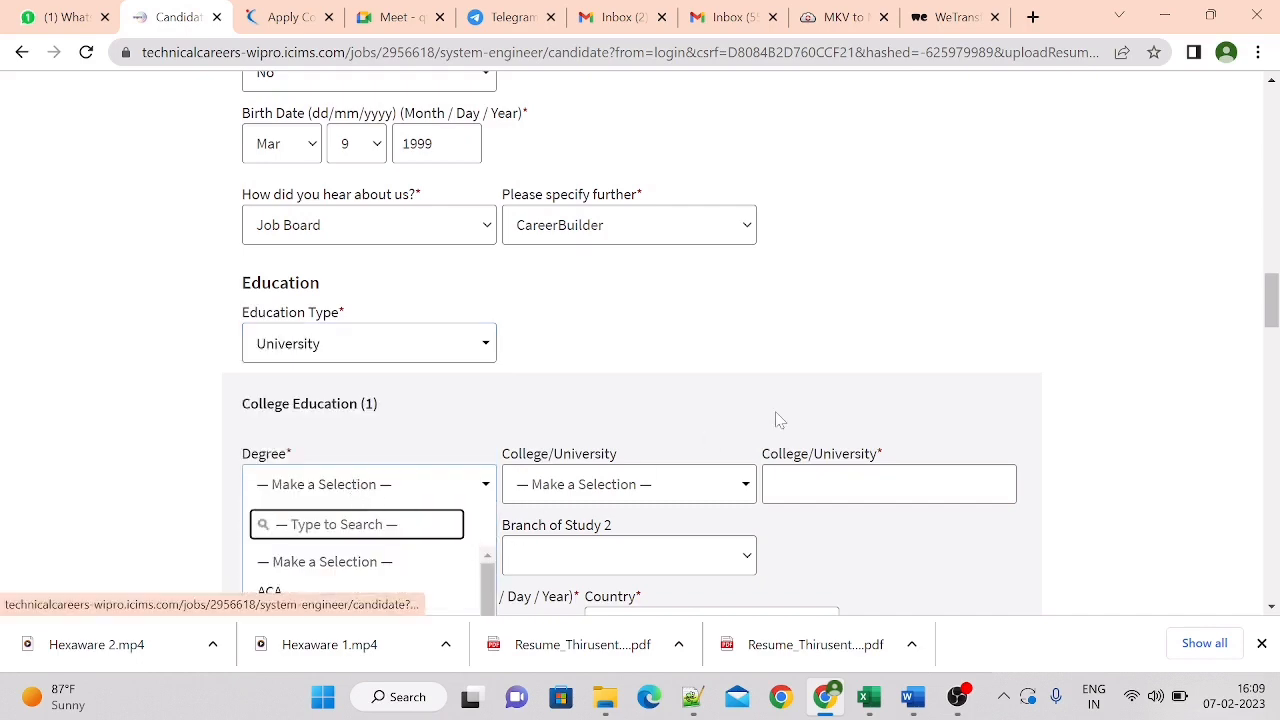
scroll(860, 395, "down", 3)
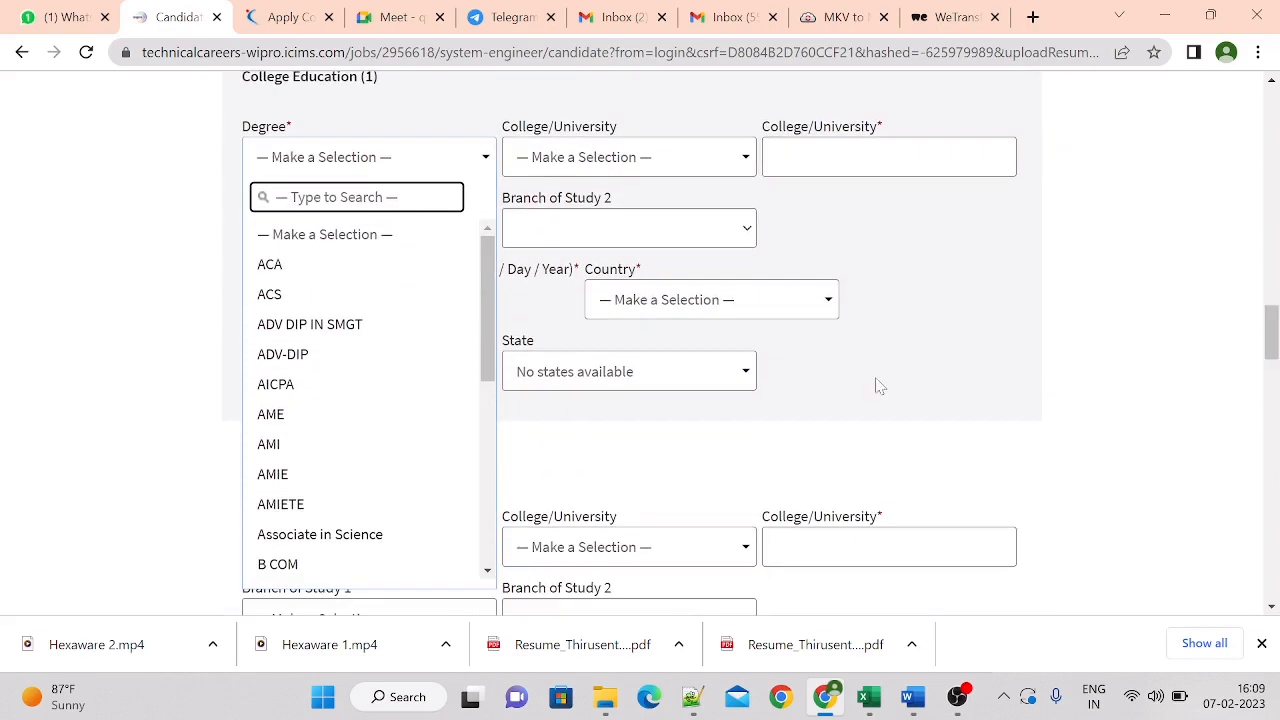
type("be")
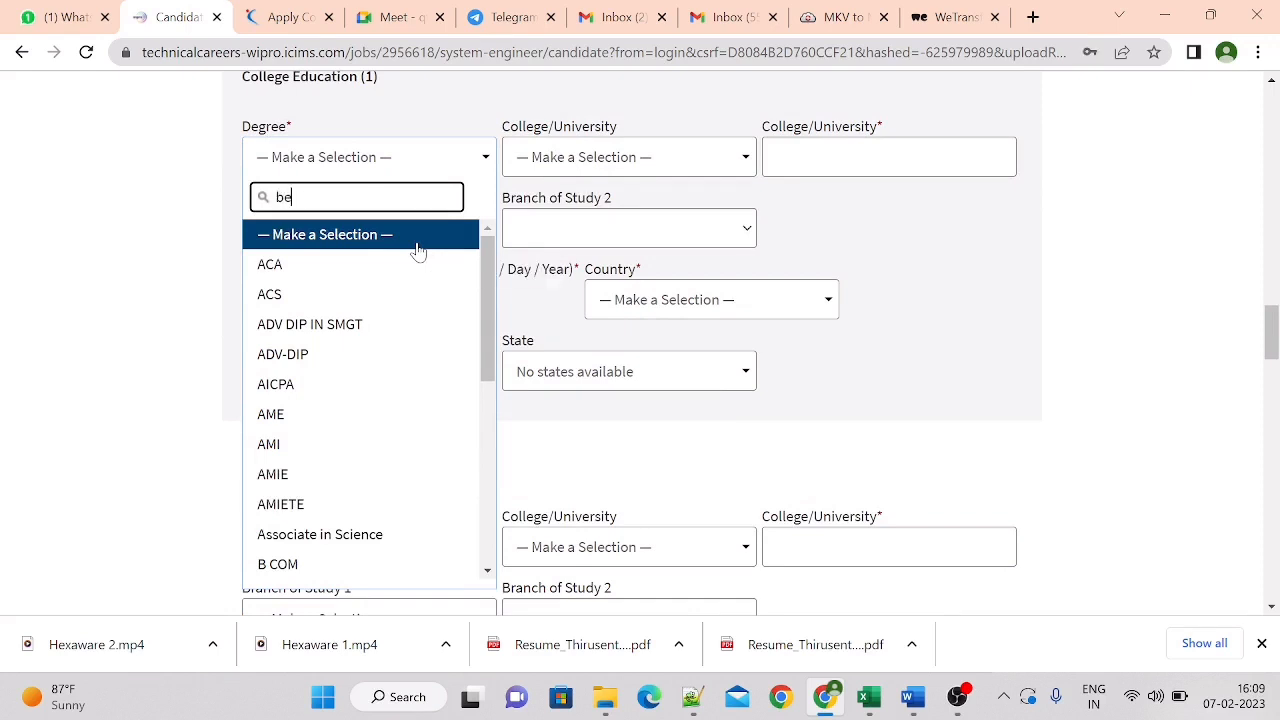
left_click(342, 272)
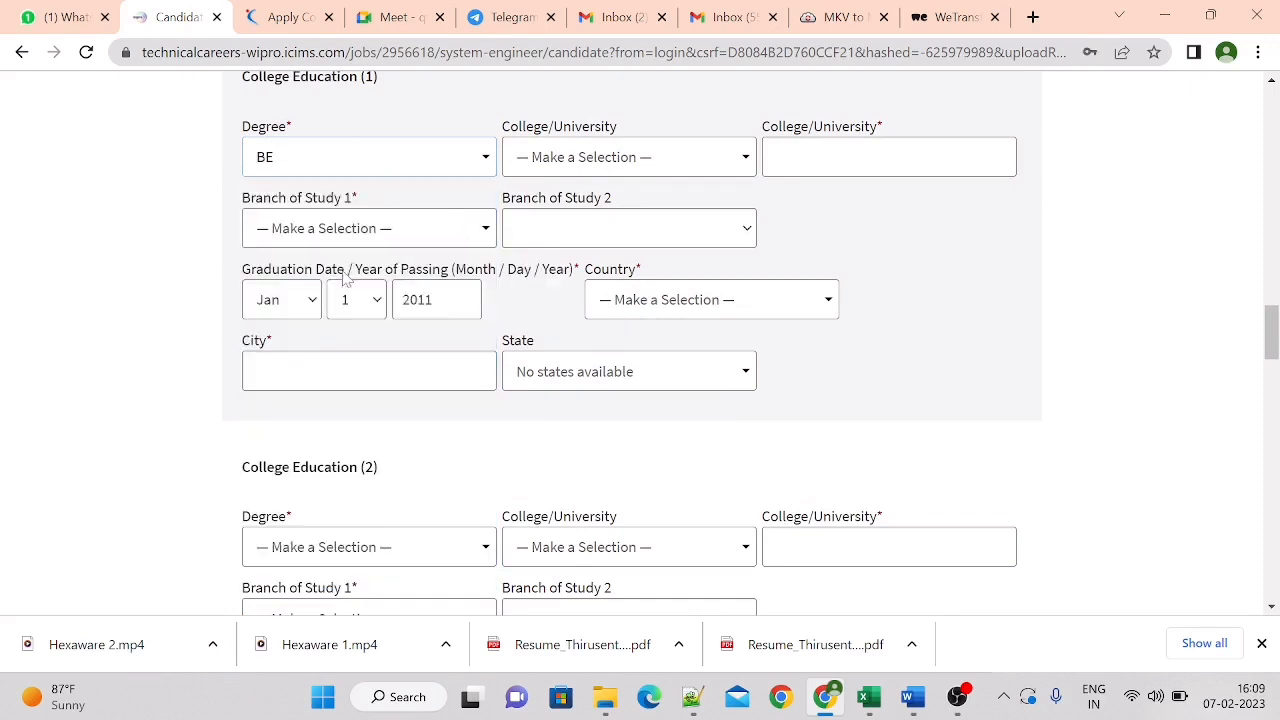
Select Anna University for the BE degree and enter CIT in the required College/University text field
left_click(612, 160)
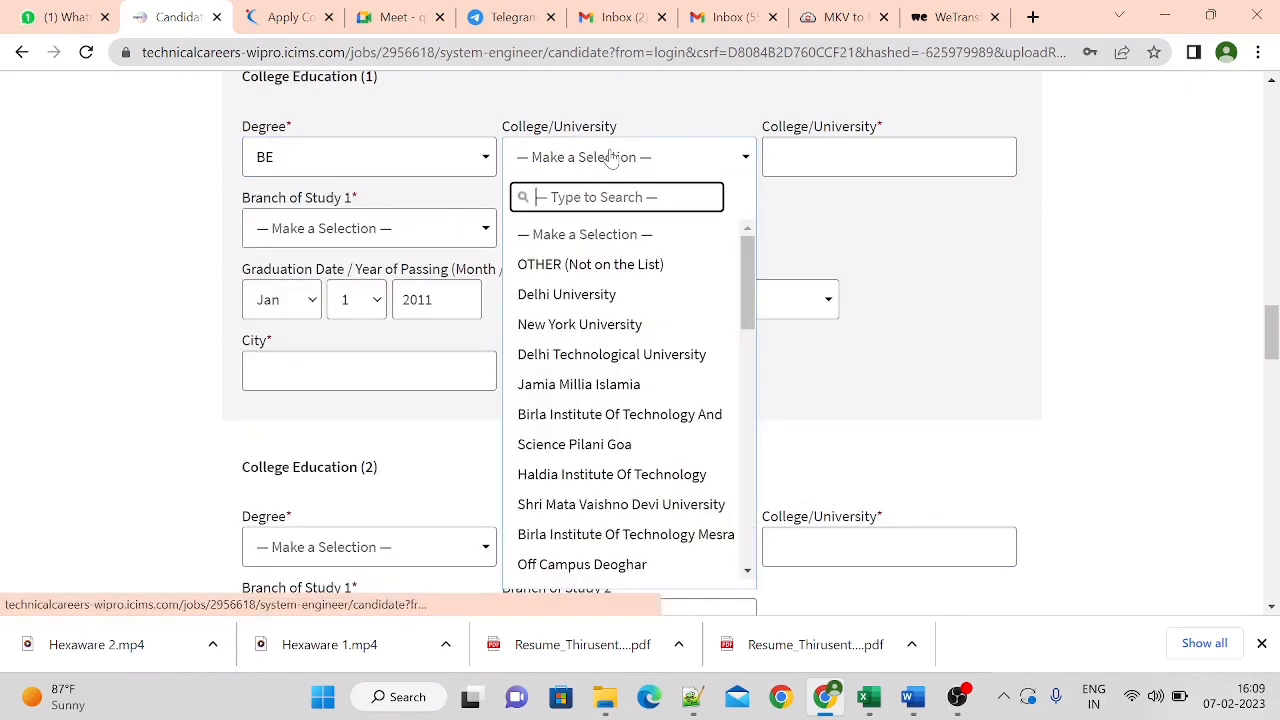
type("ann")
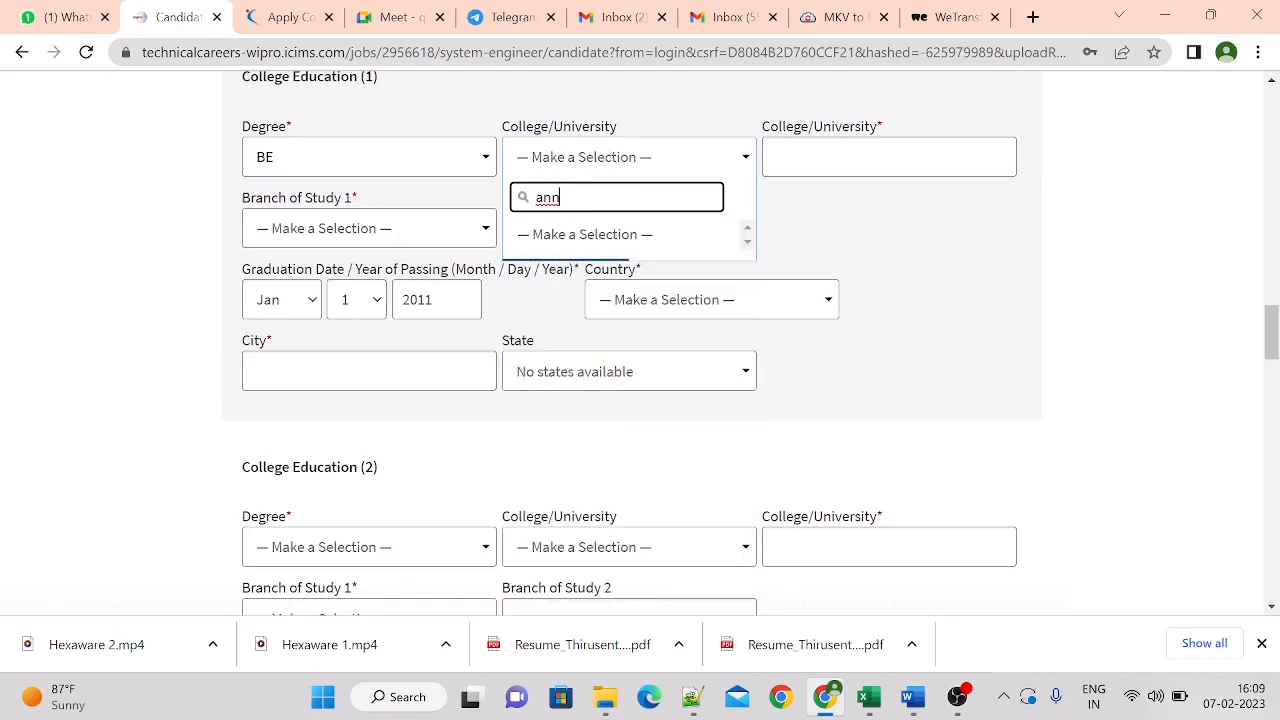
type("a uni")
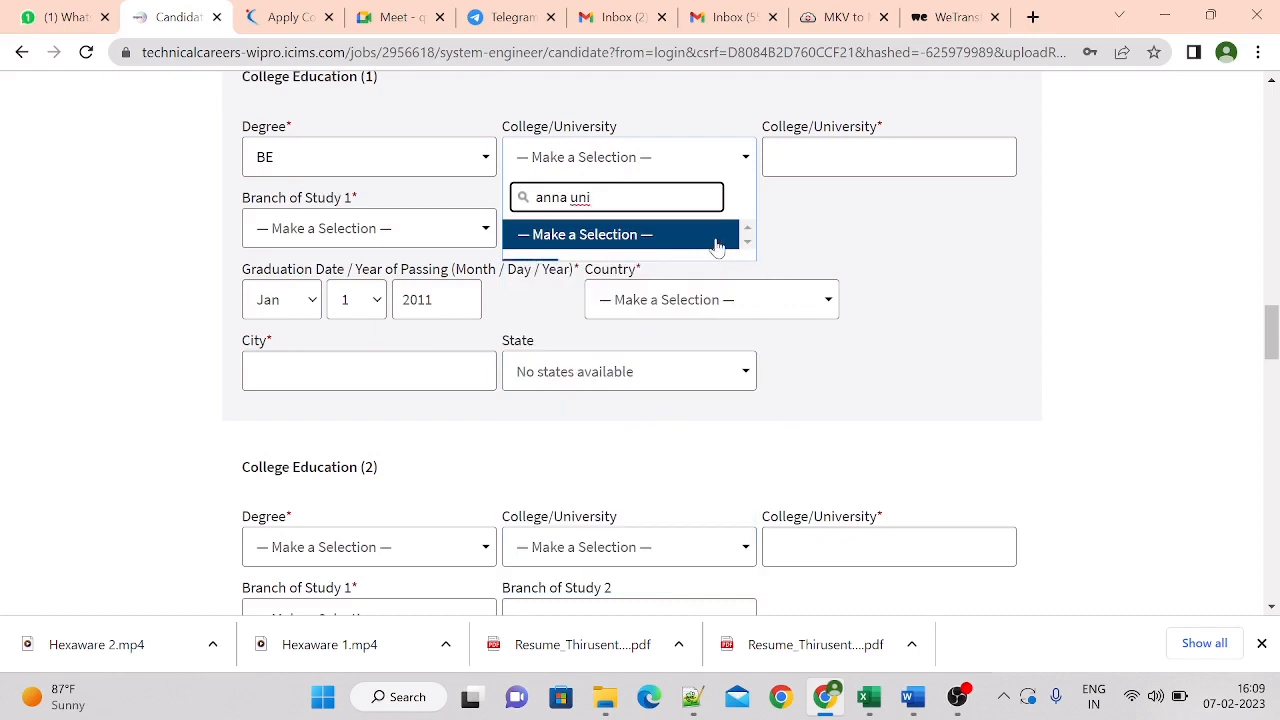
left_click(666, 266)
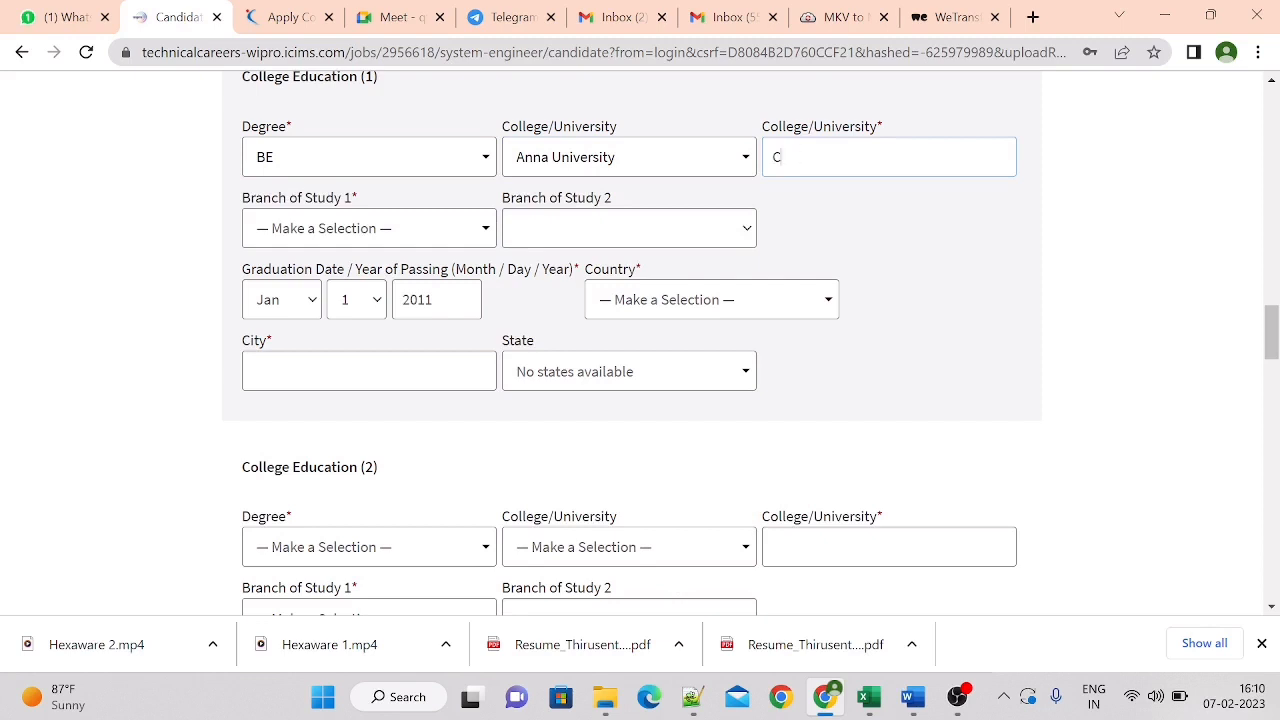
Search the BE entry's first branch of study for COMPUTER and choose ComputerEngineering
left_click(376, 240)
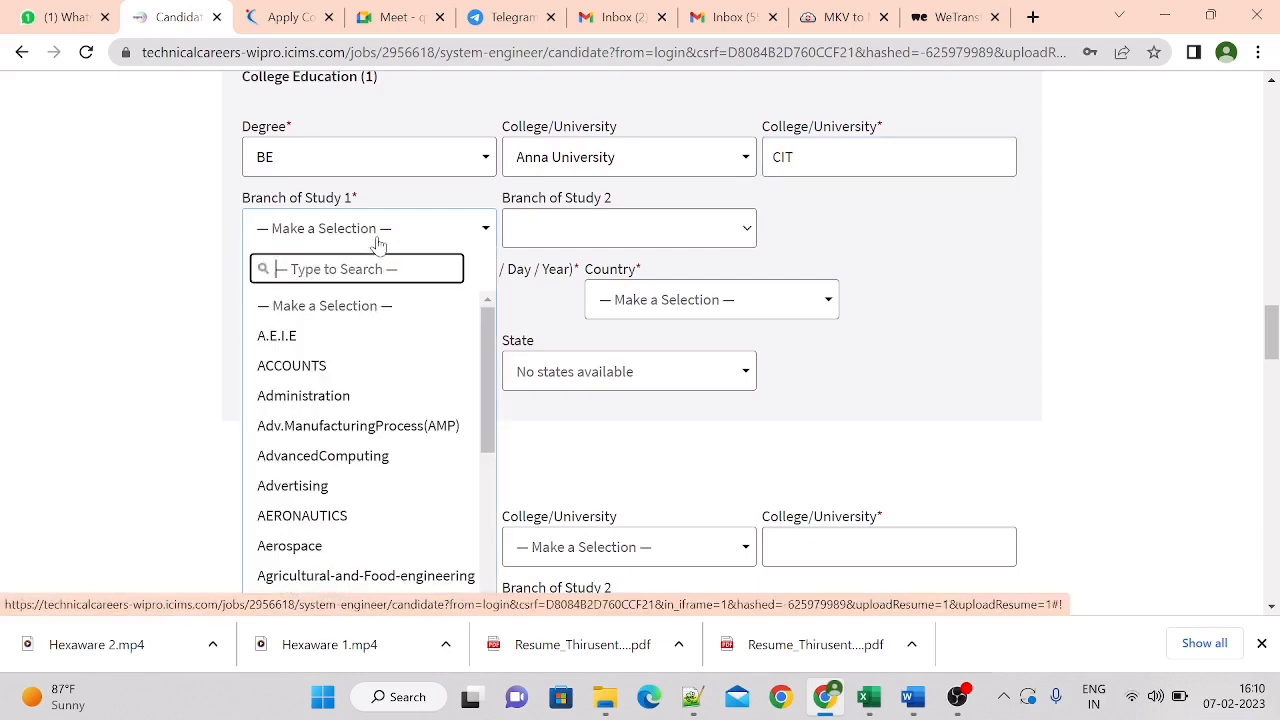
type("COM")
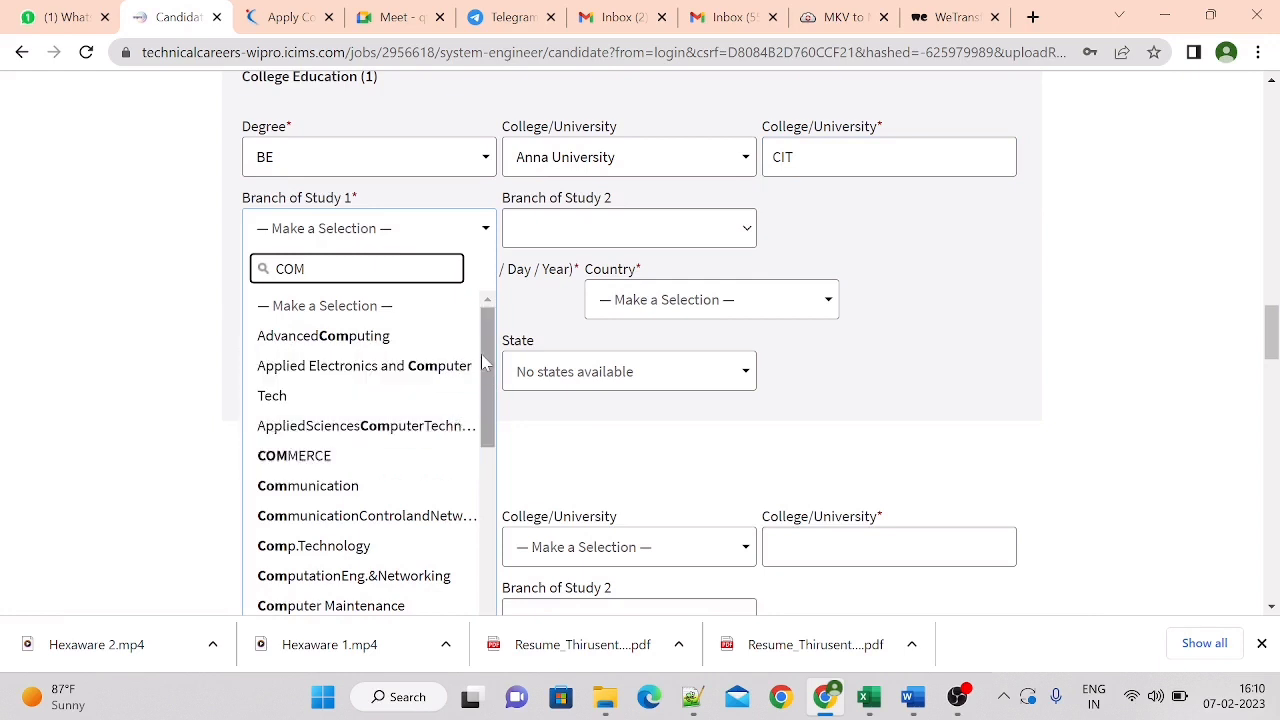
type("PUTER")
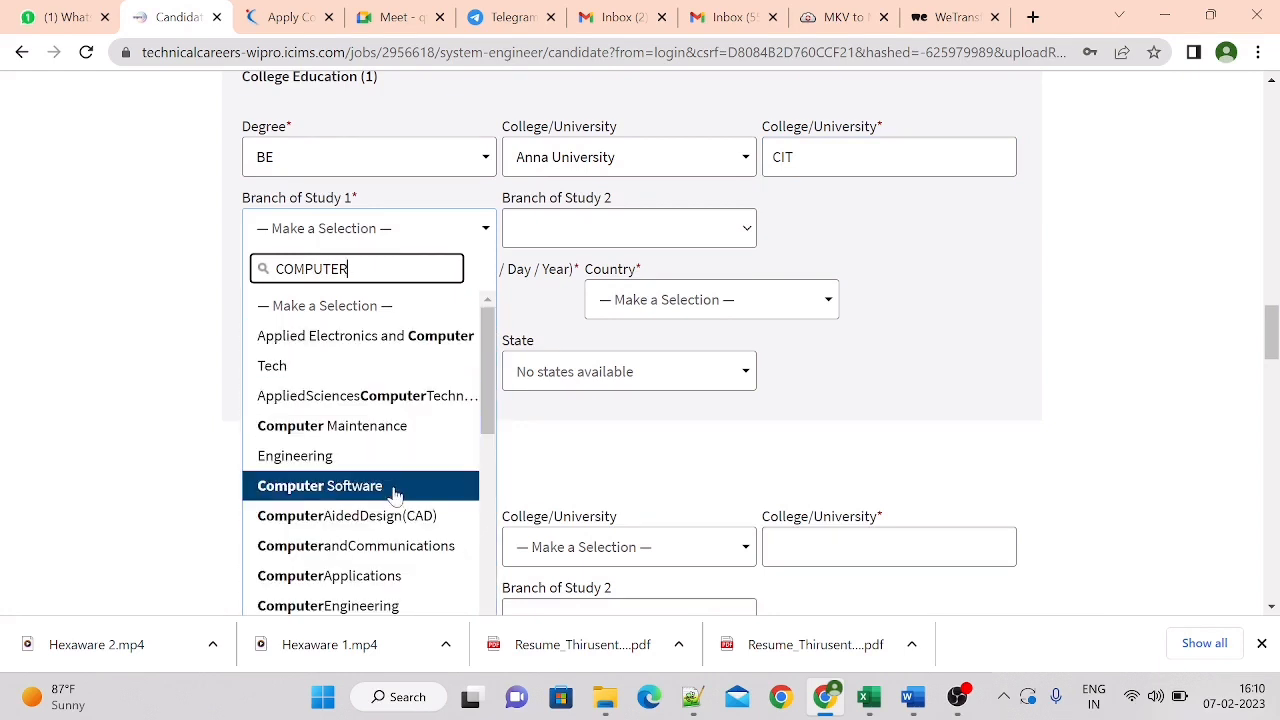
left_click(430, 603)
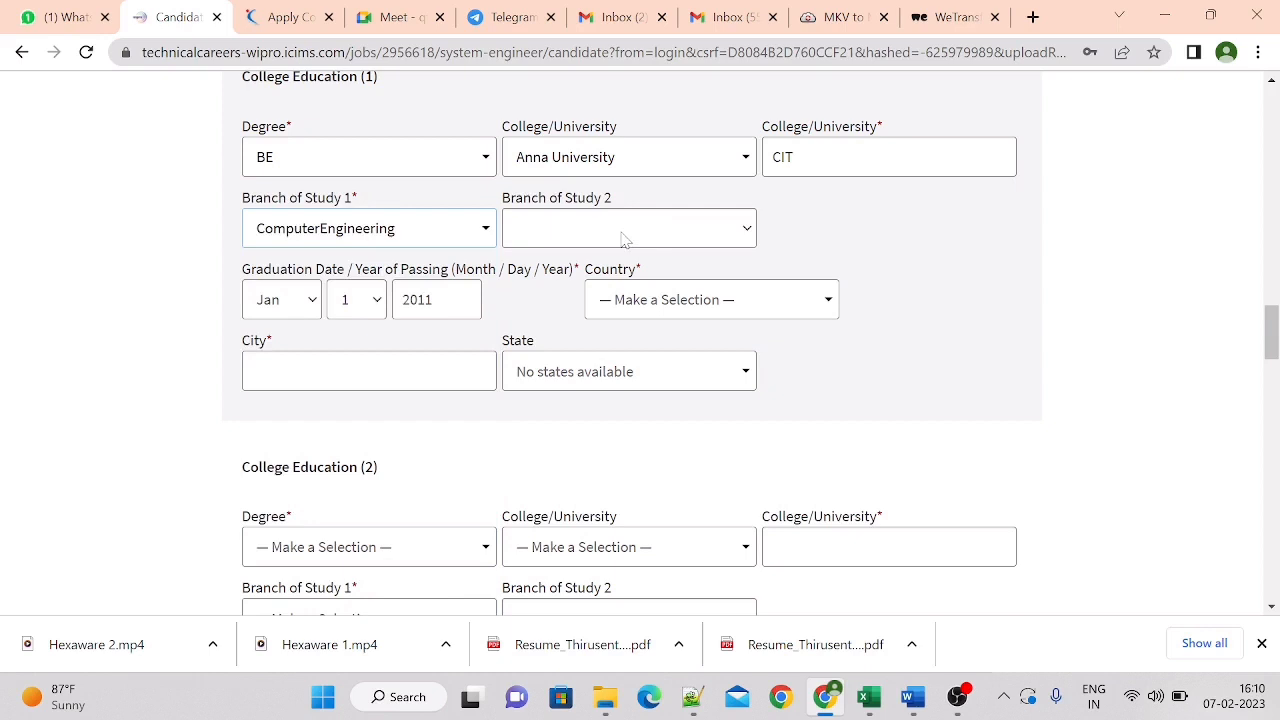
Set the BE degree's graduation date to Jul 7, 2021
left_click(295, 312)
left_click(285, 468)
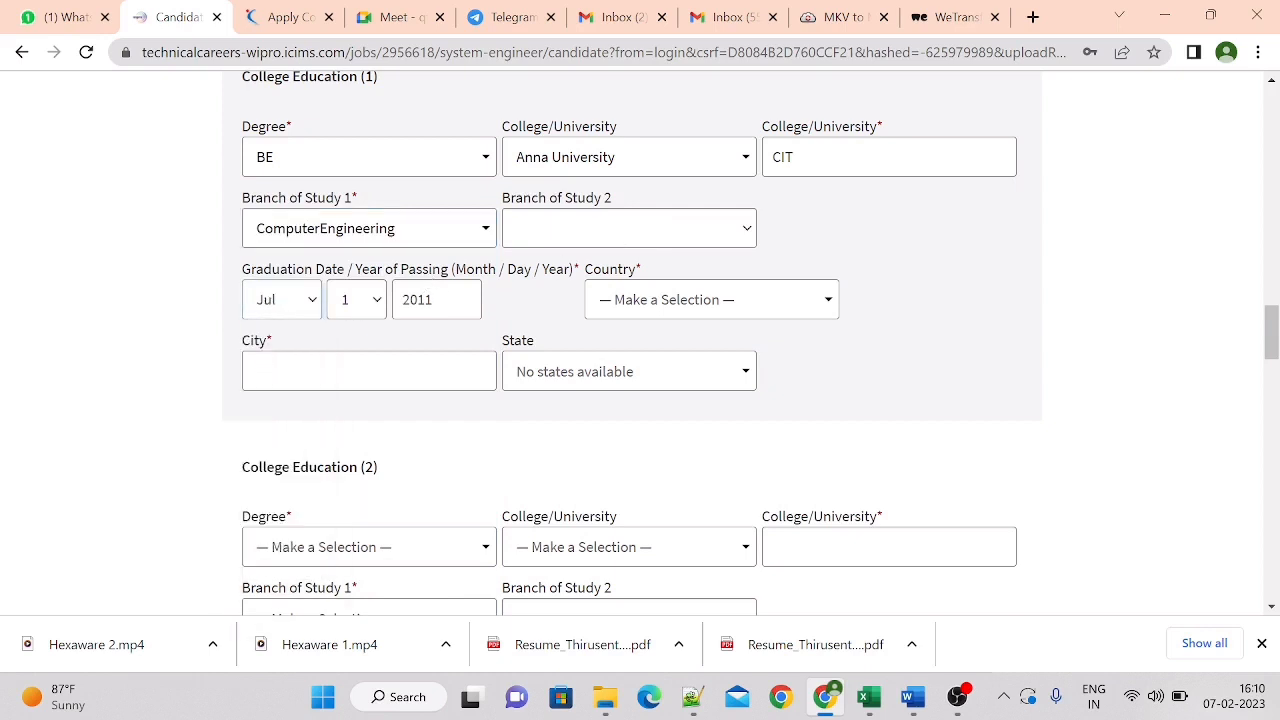
left_click(351, 313)
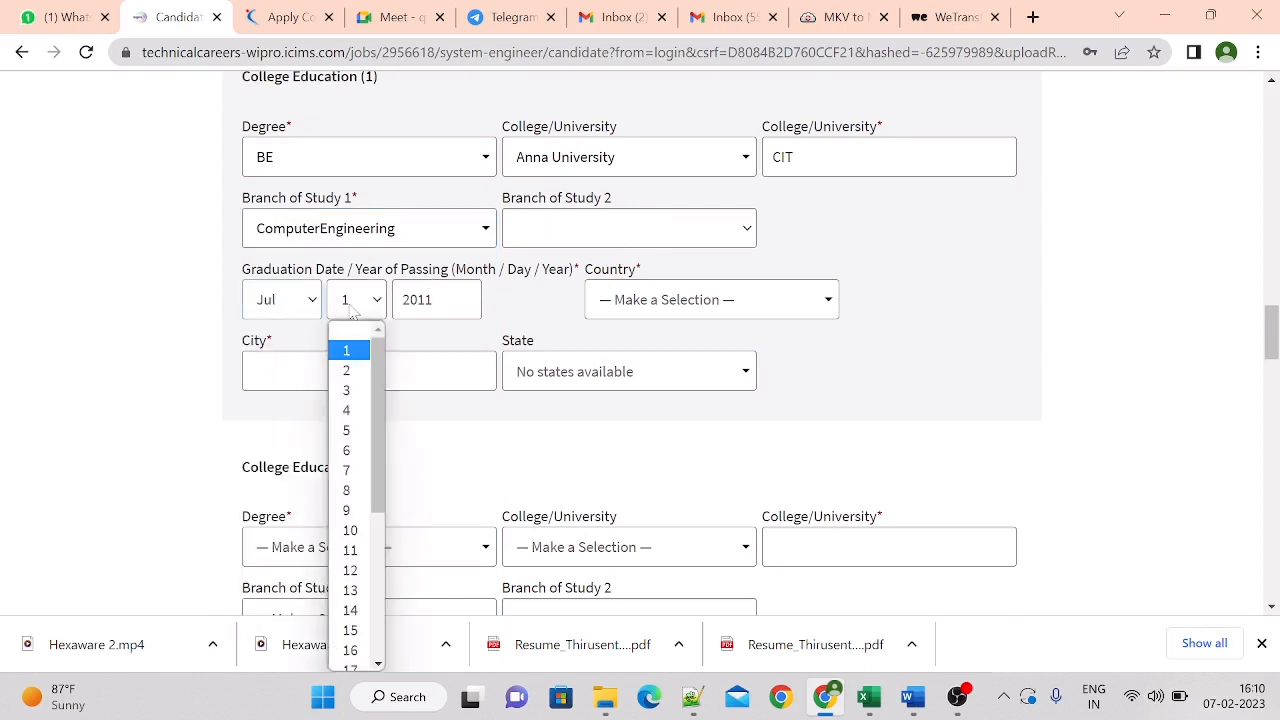
left_click(350, 470)
left_click(460, 300)
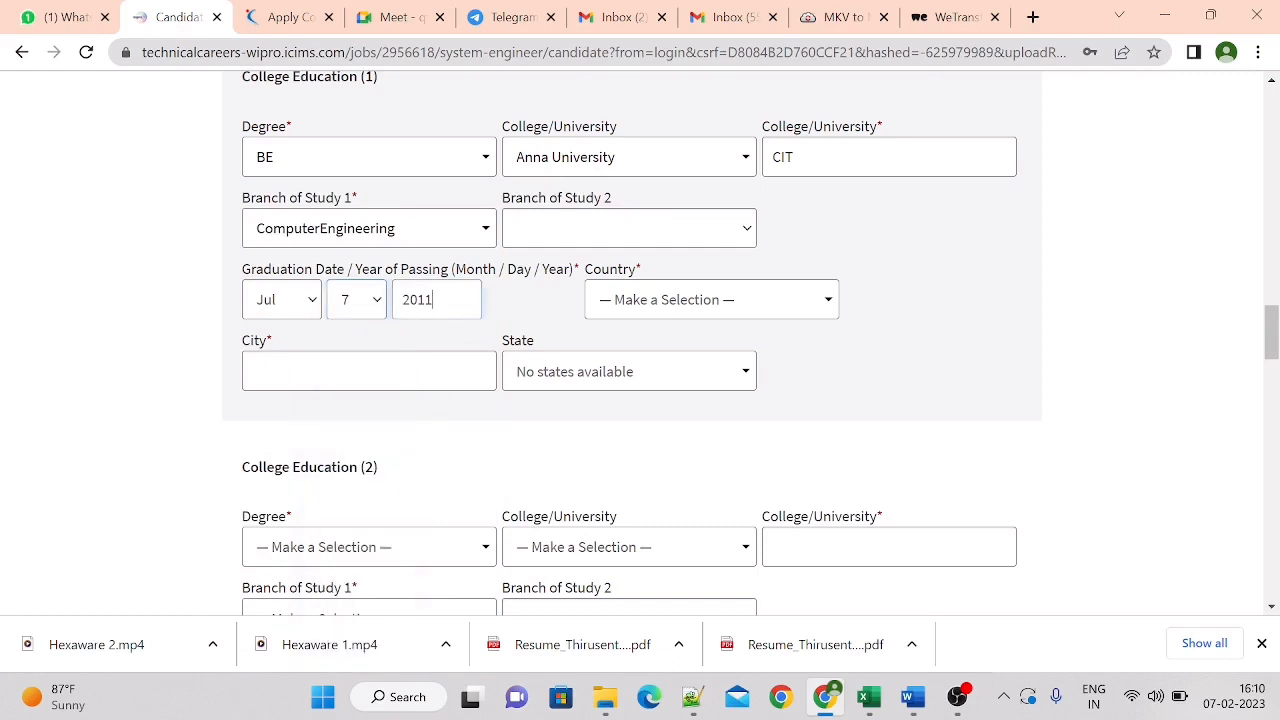
key("BackSpace")
key("BackSpace")
type("21")
Set the BE college's location to country India, city CHENNAI and state Tamil Nadu
left_click(691, 300)
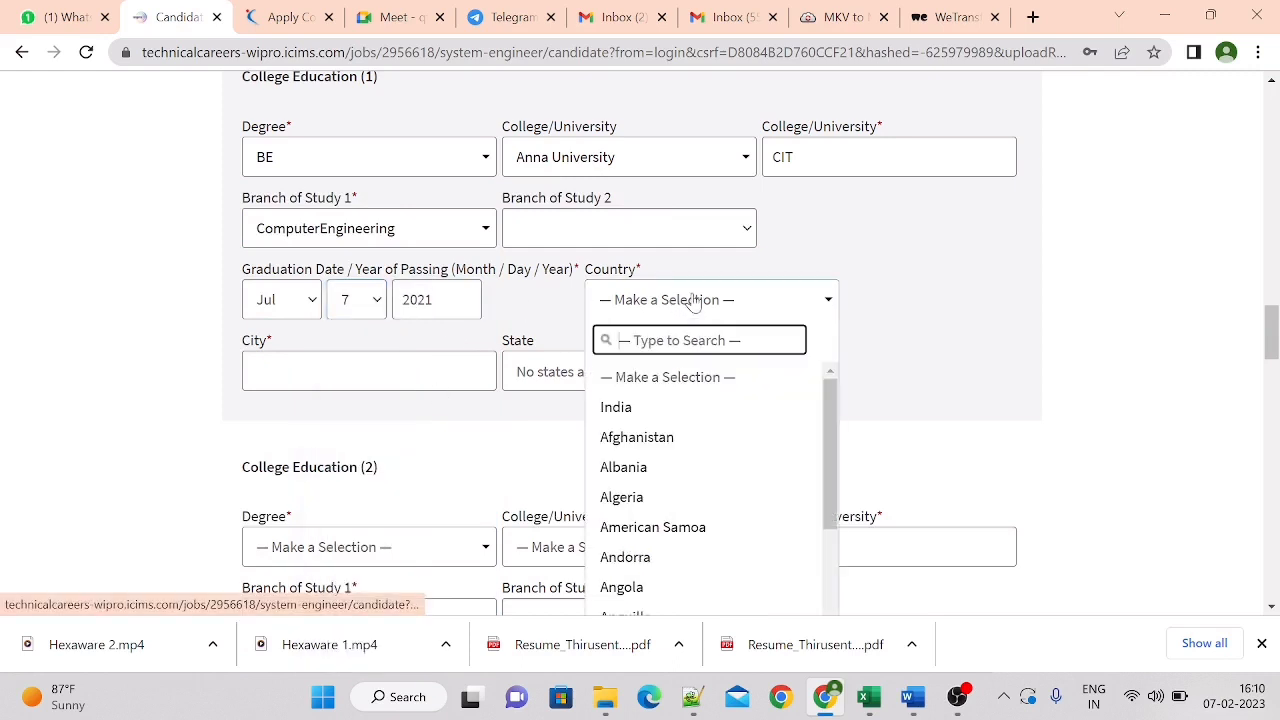
left_click(676, 410)
left_click(369, 371)
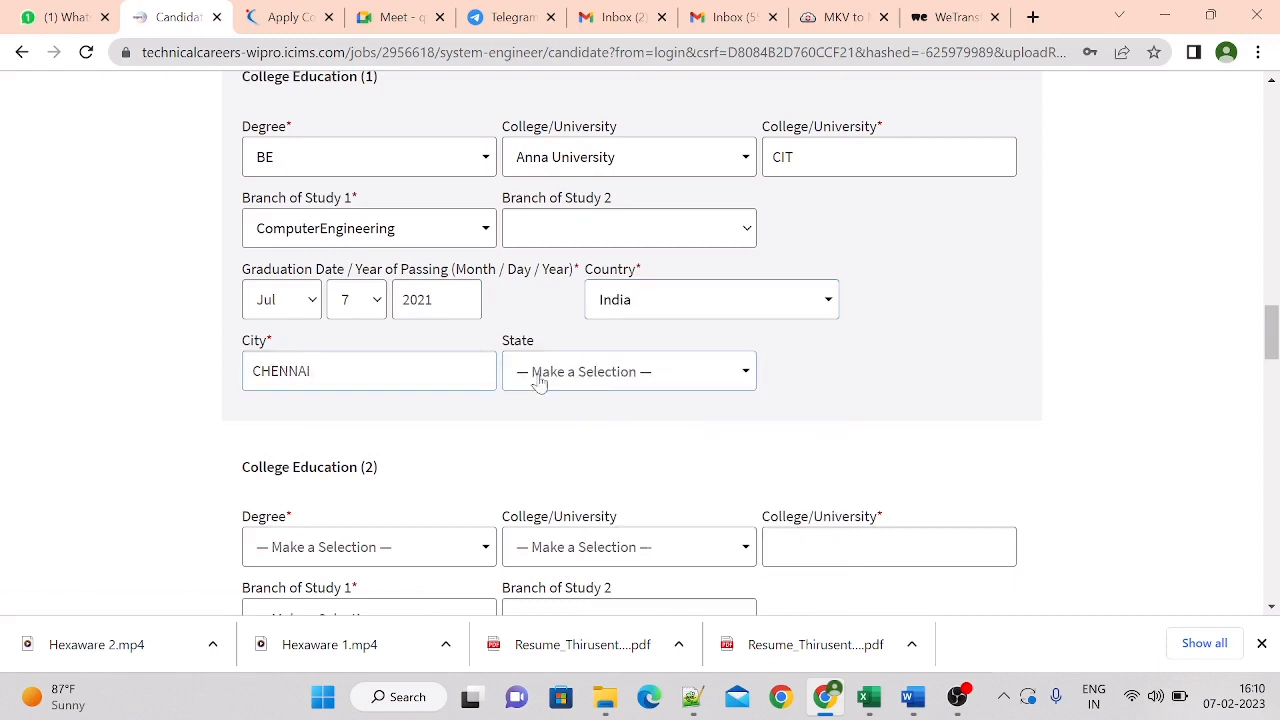
left_click(592, 372)
type("TANI")
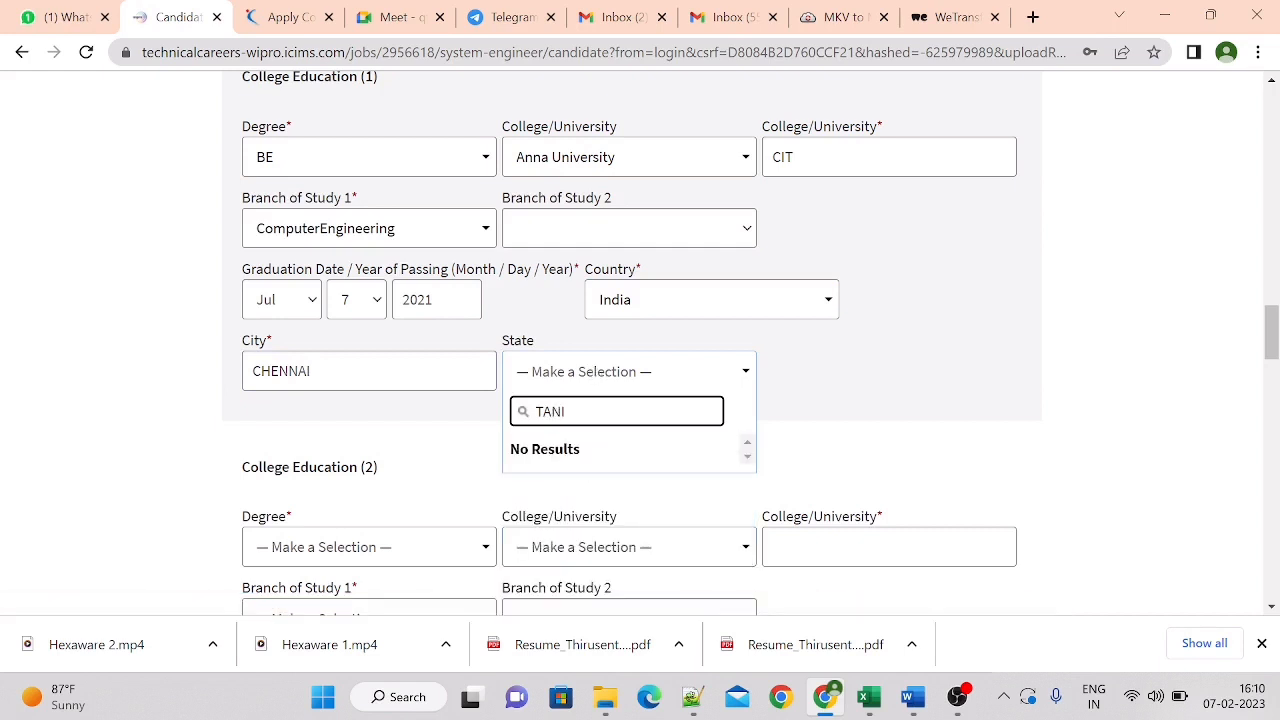
key("BackSpace")
key("BackSpace")
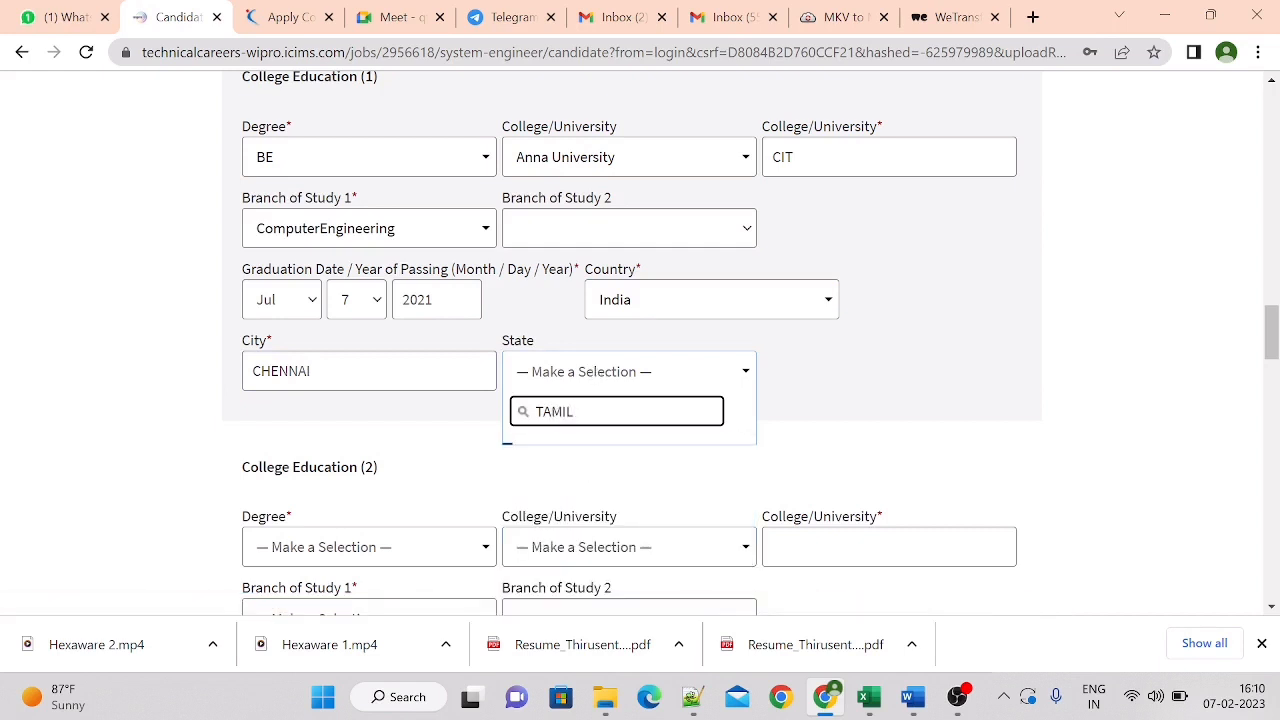
left_click(594, 455)
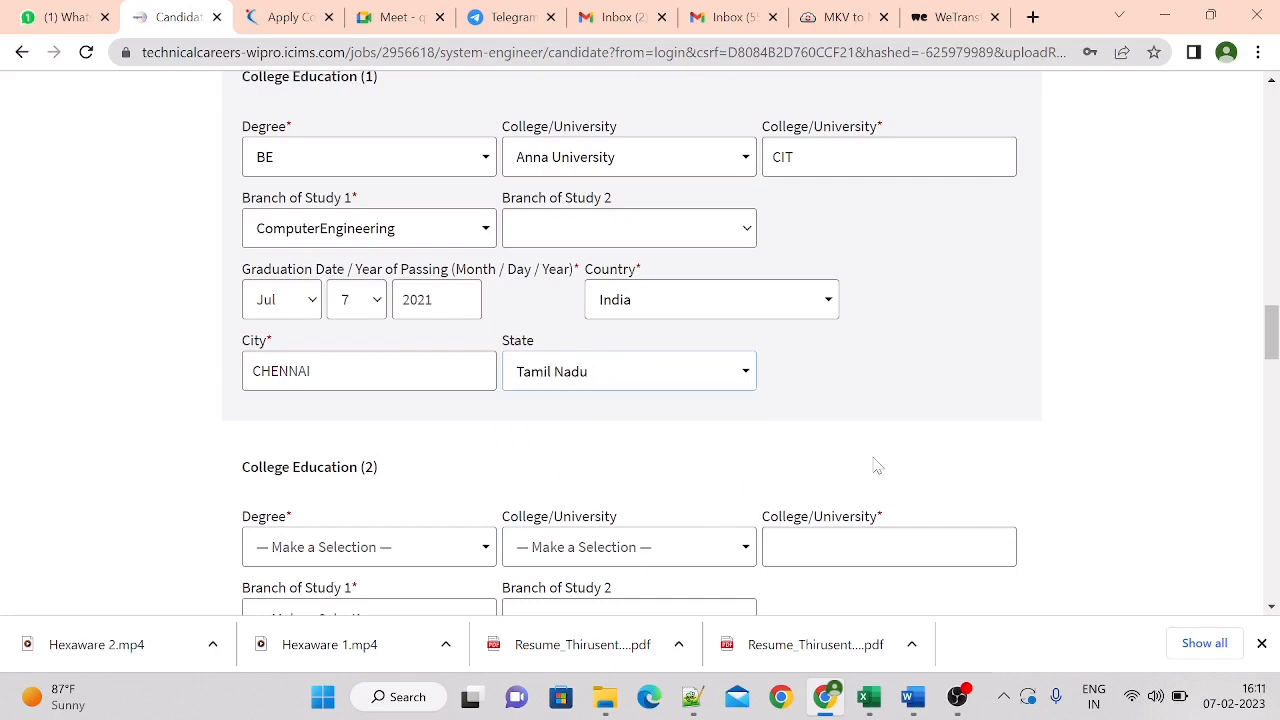
mouse_move(1273, 330)
left_mouse_down()
mouse_move(1275, 318)
mouse_move(1275, 351)
left_mouse_up()
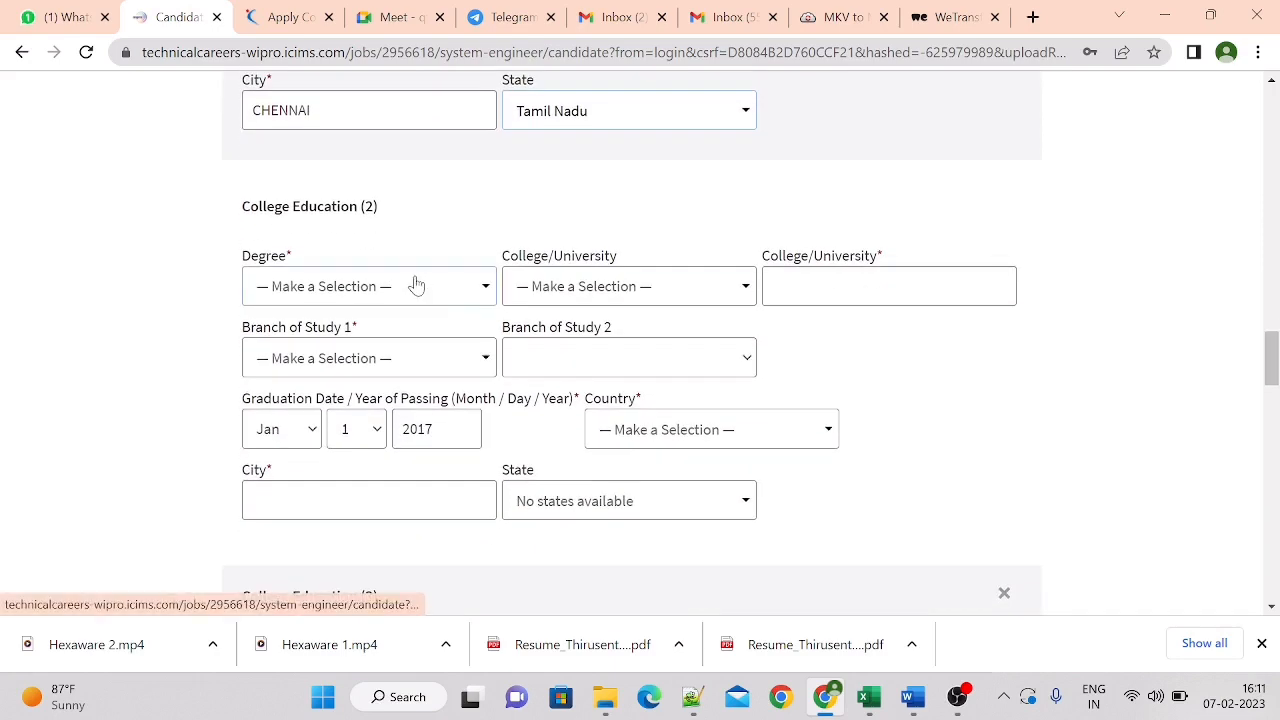
Search the second college education entry's degree list for INTER and choose Intermediate
left_click(336, 298)
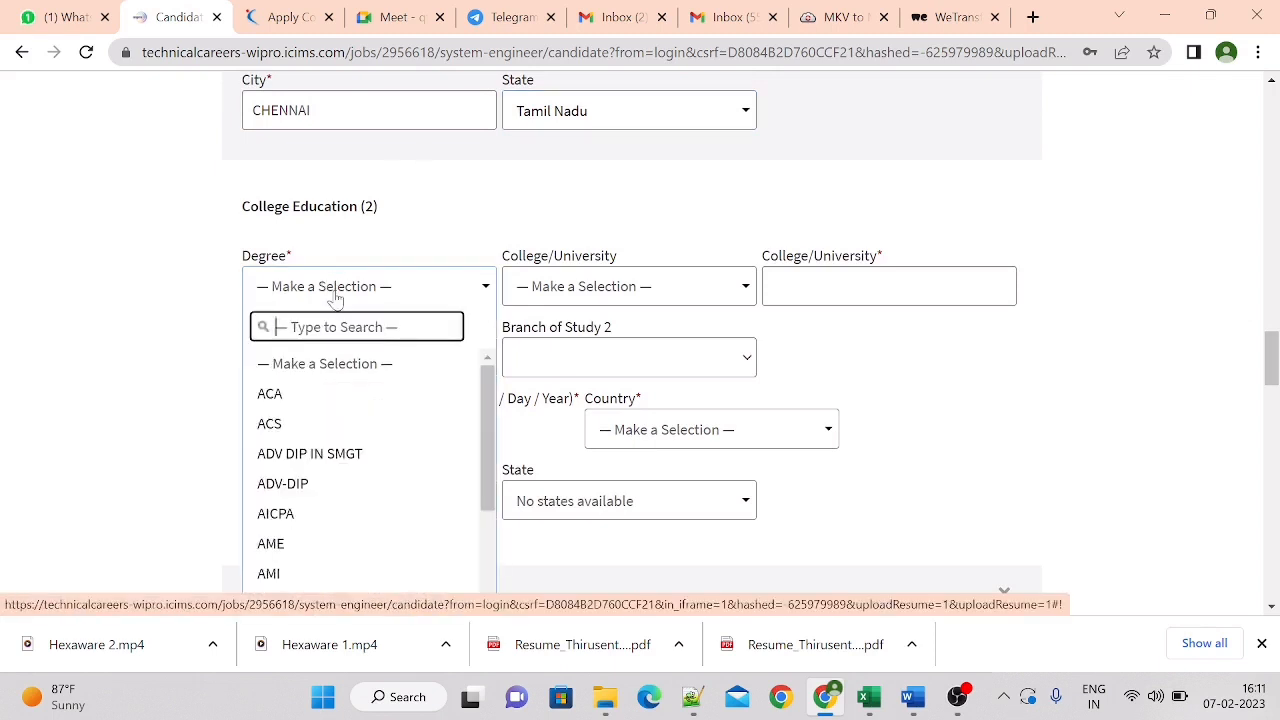
type("INTER")
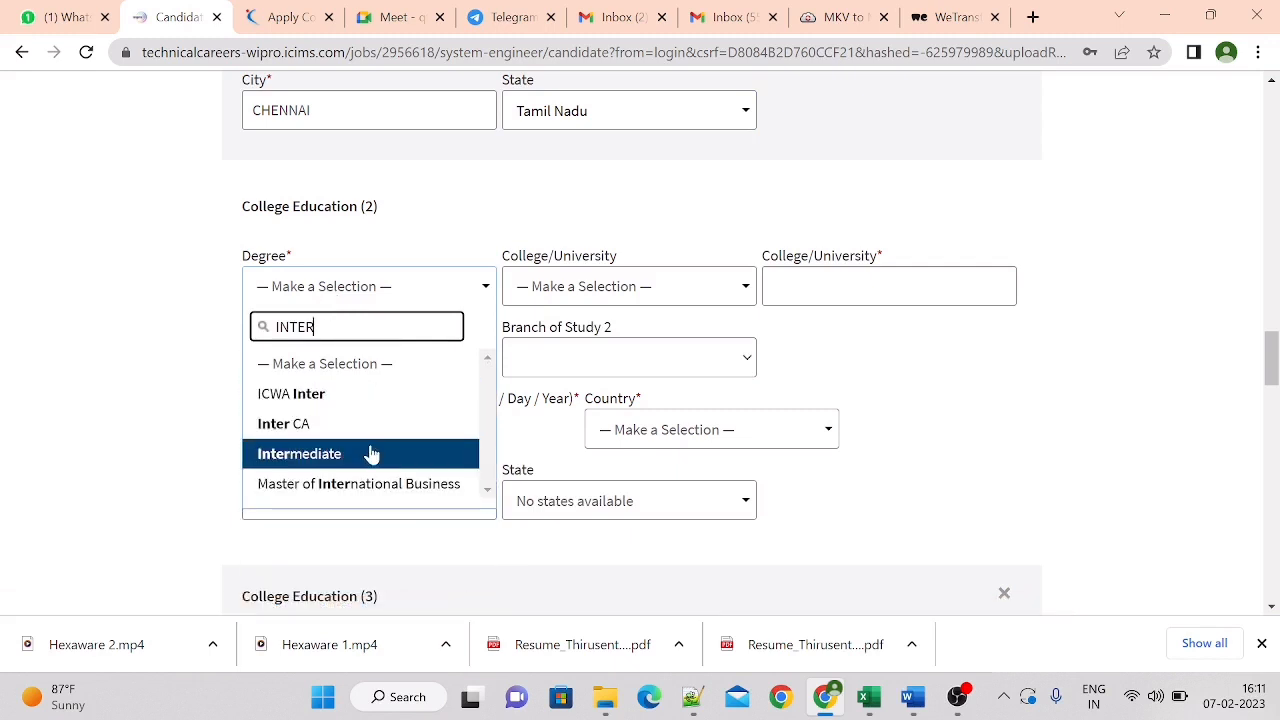
left_click(370, 453)
Select OTHER (Not on the List) as the Intermediate entry's college and enter ST JOHNS in the required College/University text field
left_click(638, 293)
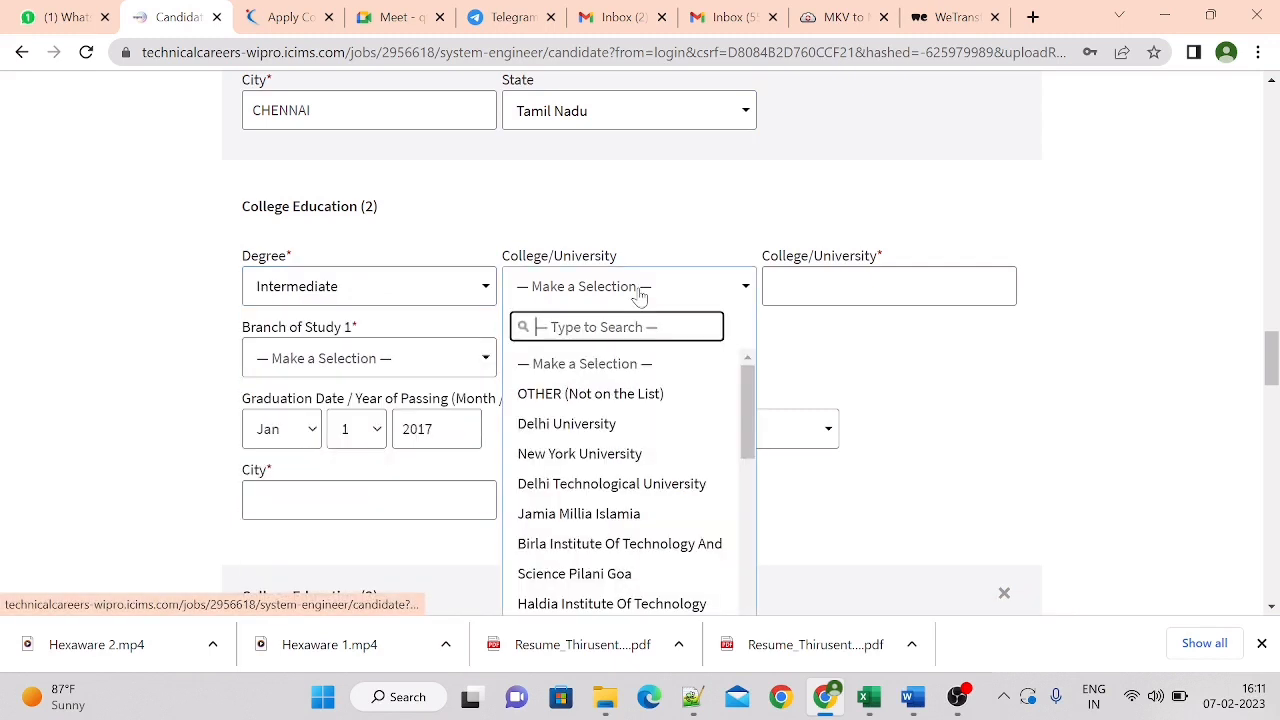
left_click(622, 393)
left_click(860, 286)
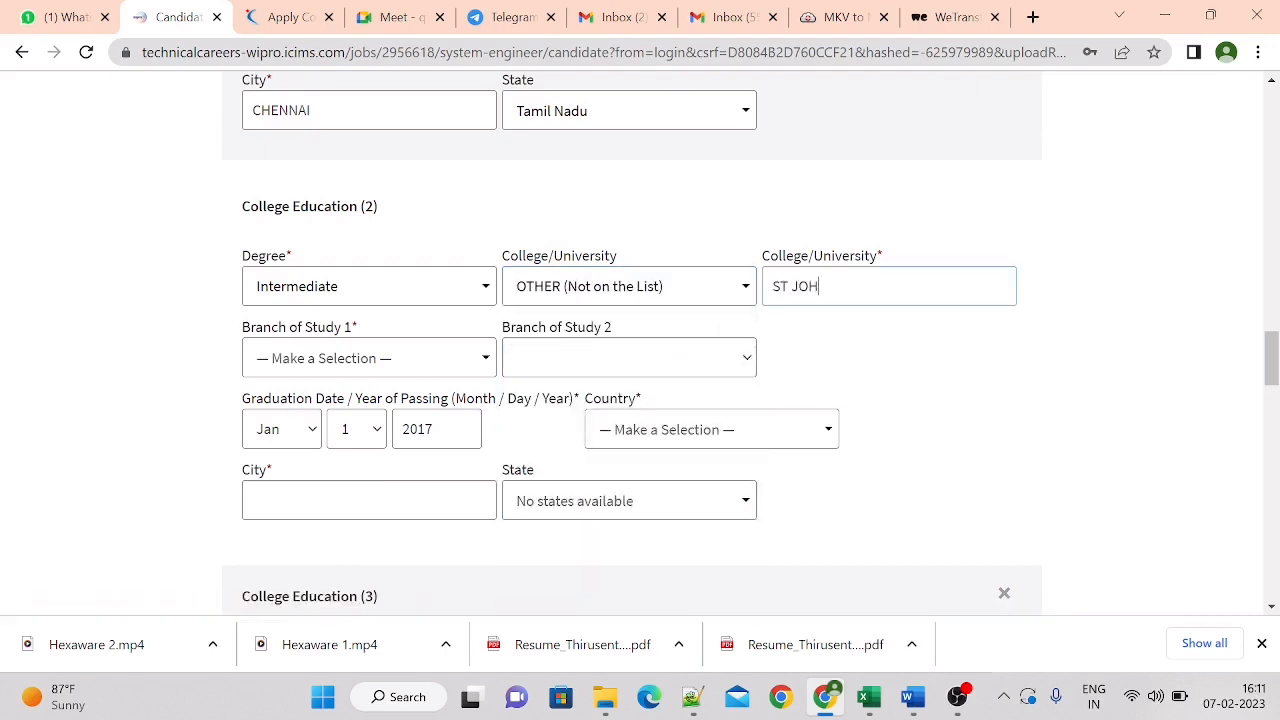
Search the Intermediate entry's first branch of study for COMPUTER SCIEN and choose Computer Science
left_click(423, 360)
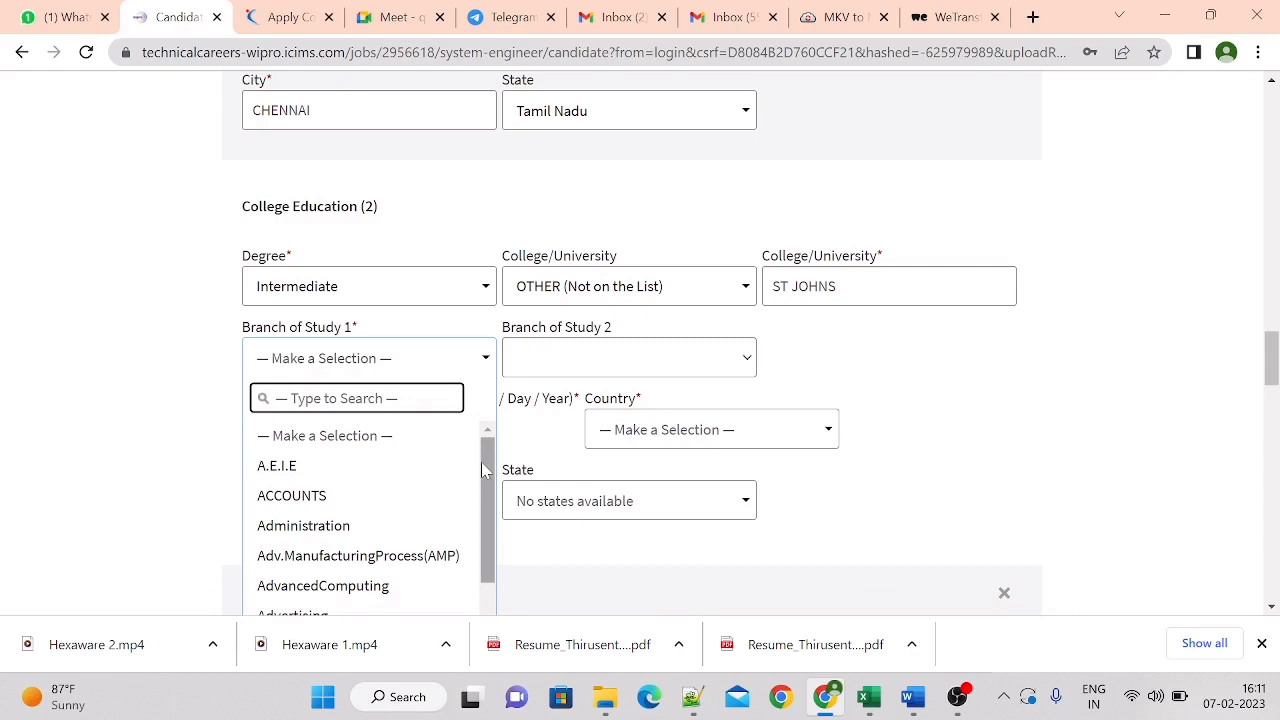
scroll(482, 470, "down", 5)
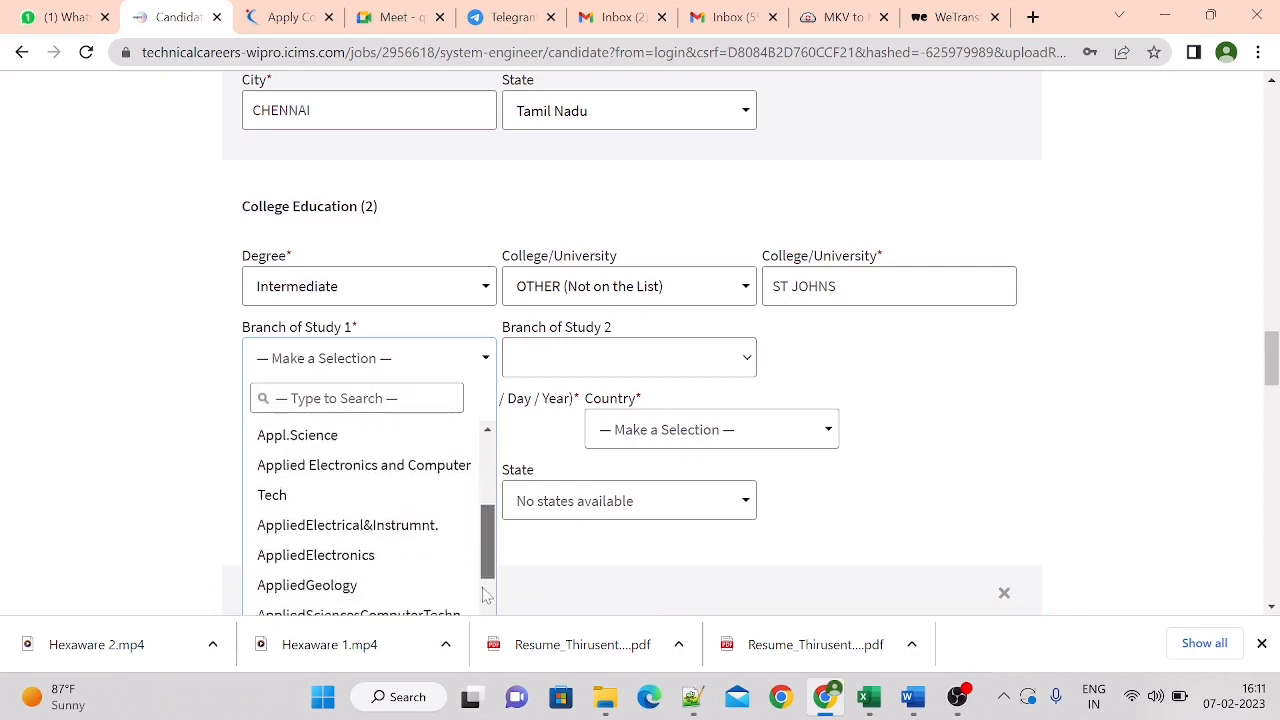
left_click(277, 398)
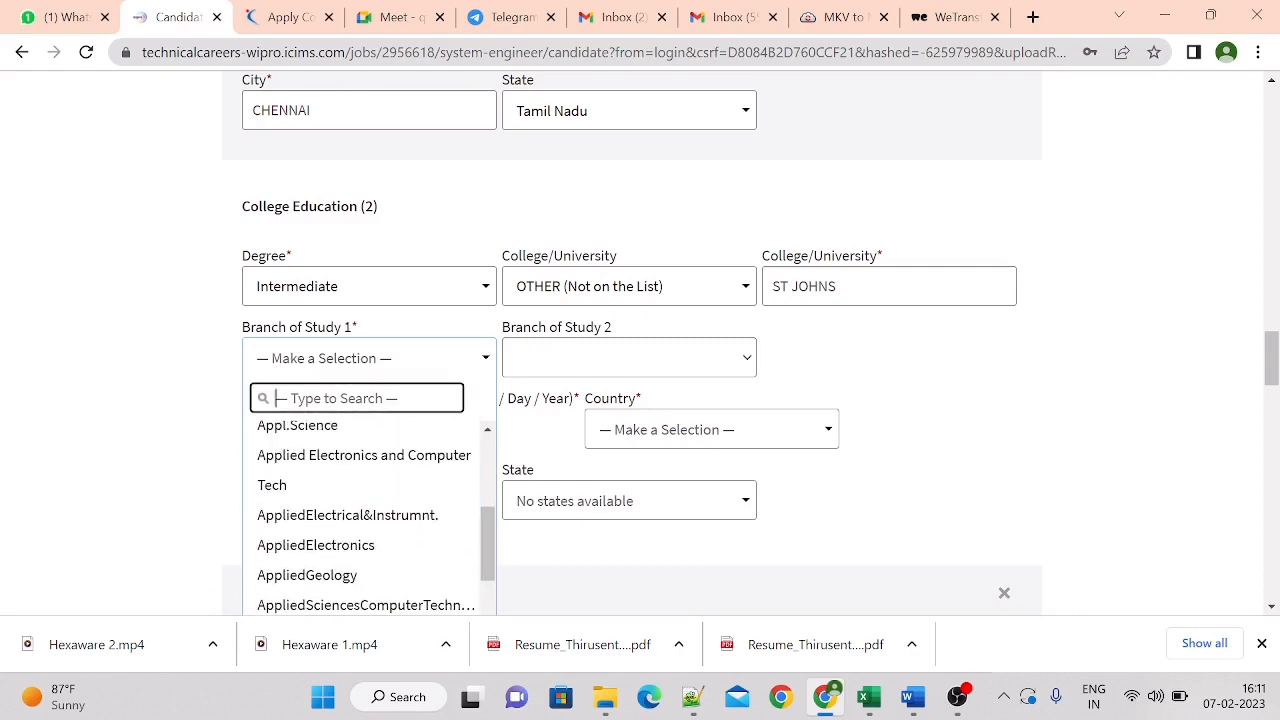
type("COMPUTER SCIEN")
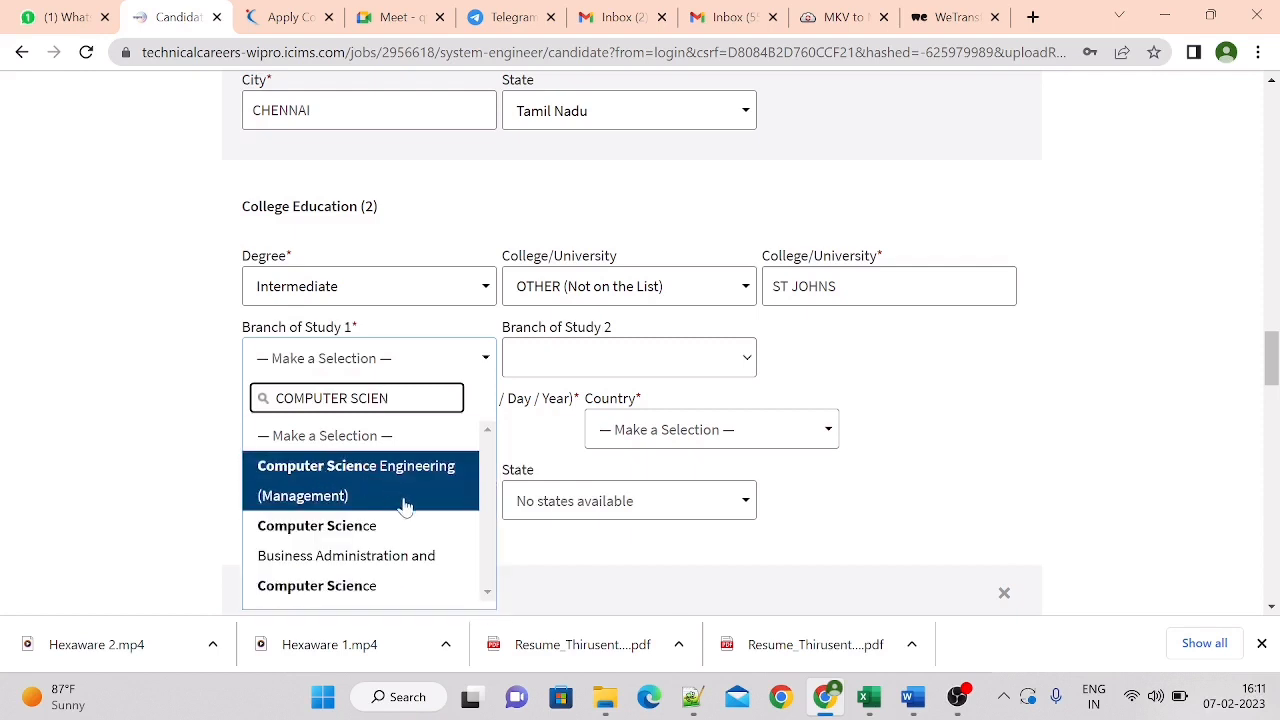
left_click(396, 527)
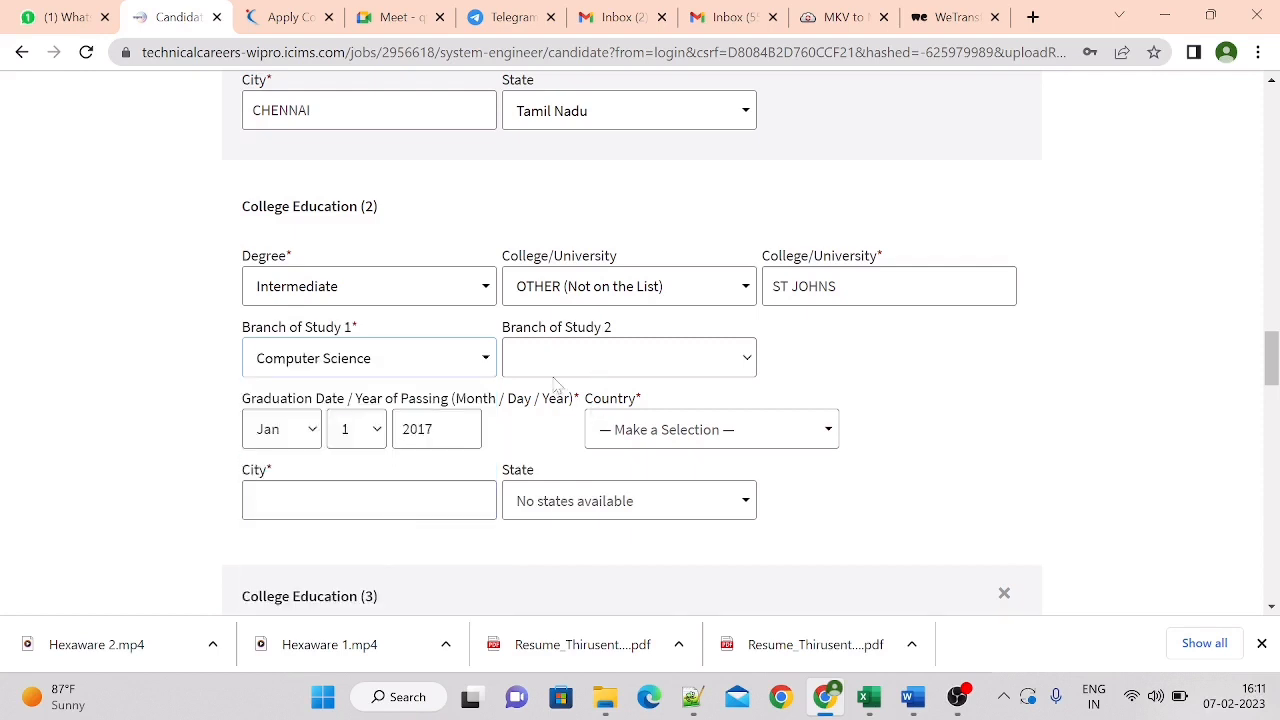
Set the Intermediate entry's graduation date to Jun 15, 2018 and enter CHENNAI as its city
left_click(292, 433)
left_click(270, 277)
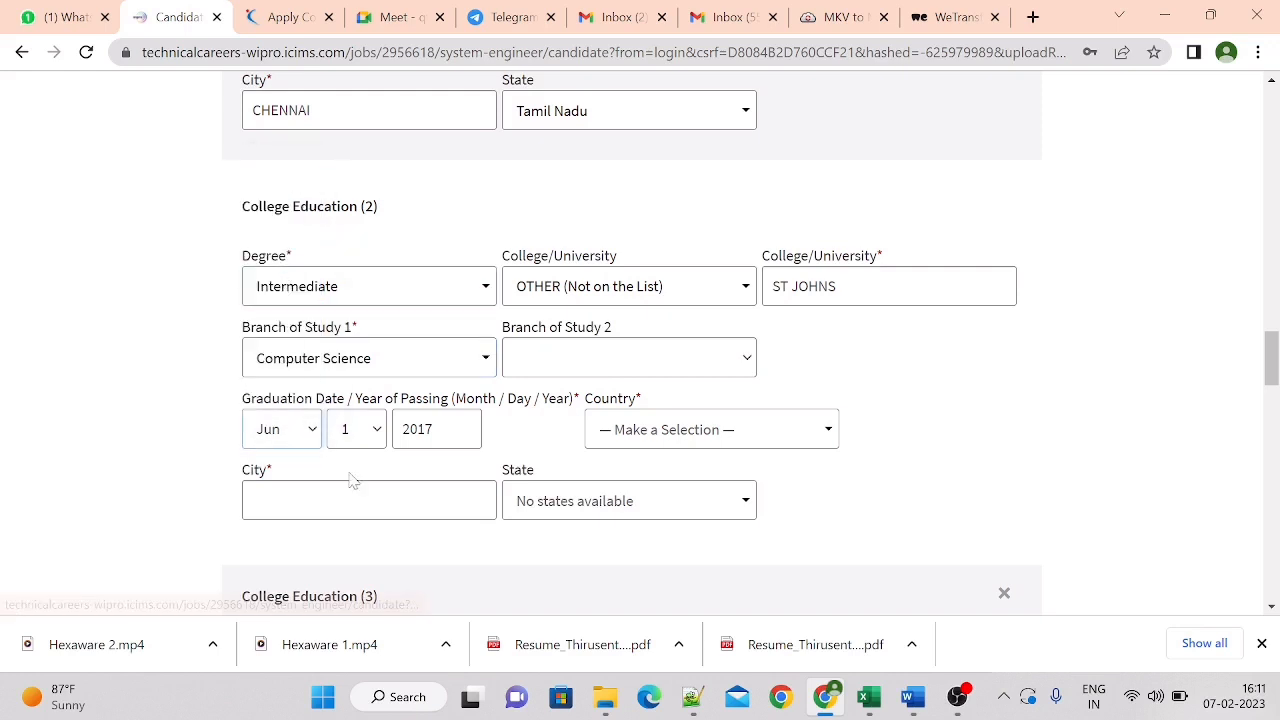
left_click(366, 436)
left_click(350, 314)
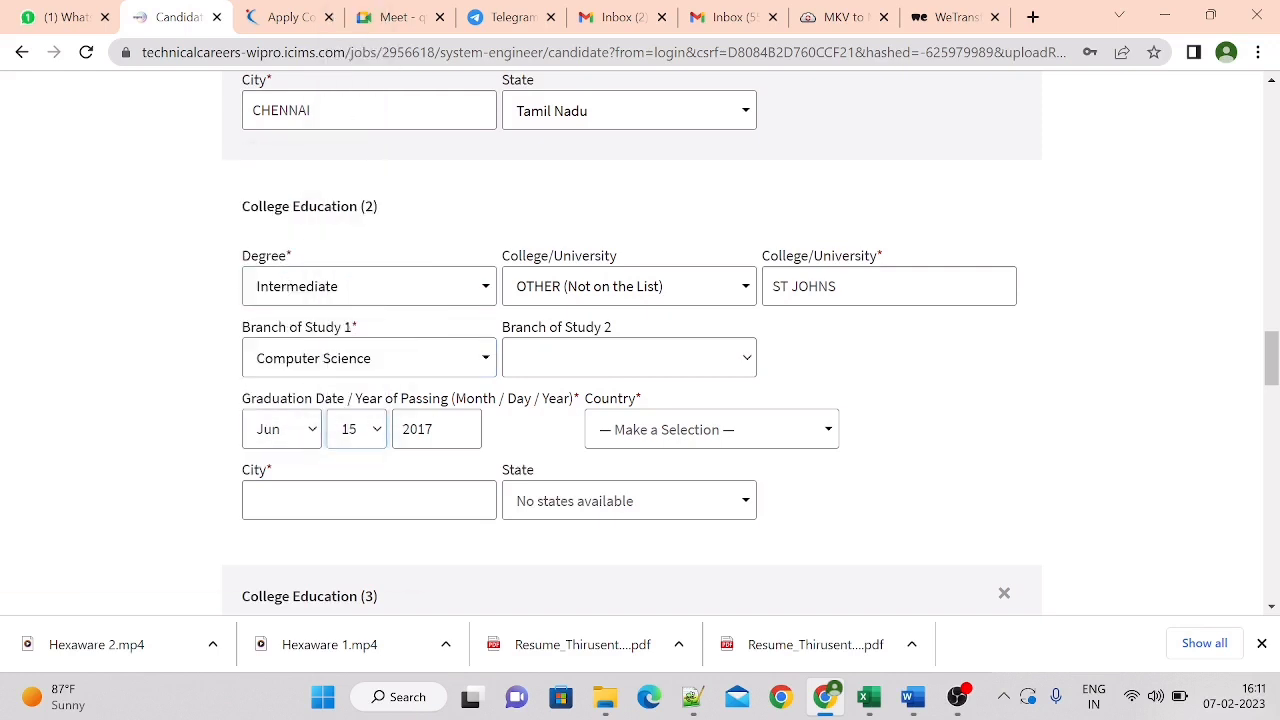
scroll(1272, 345, "up", 2)
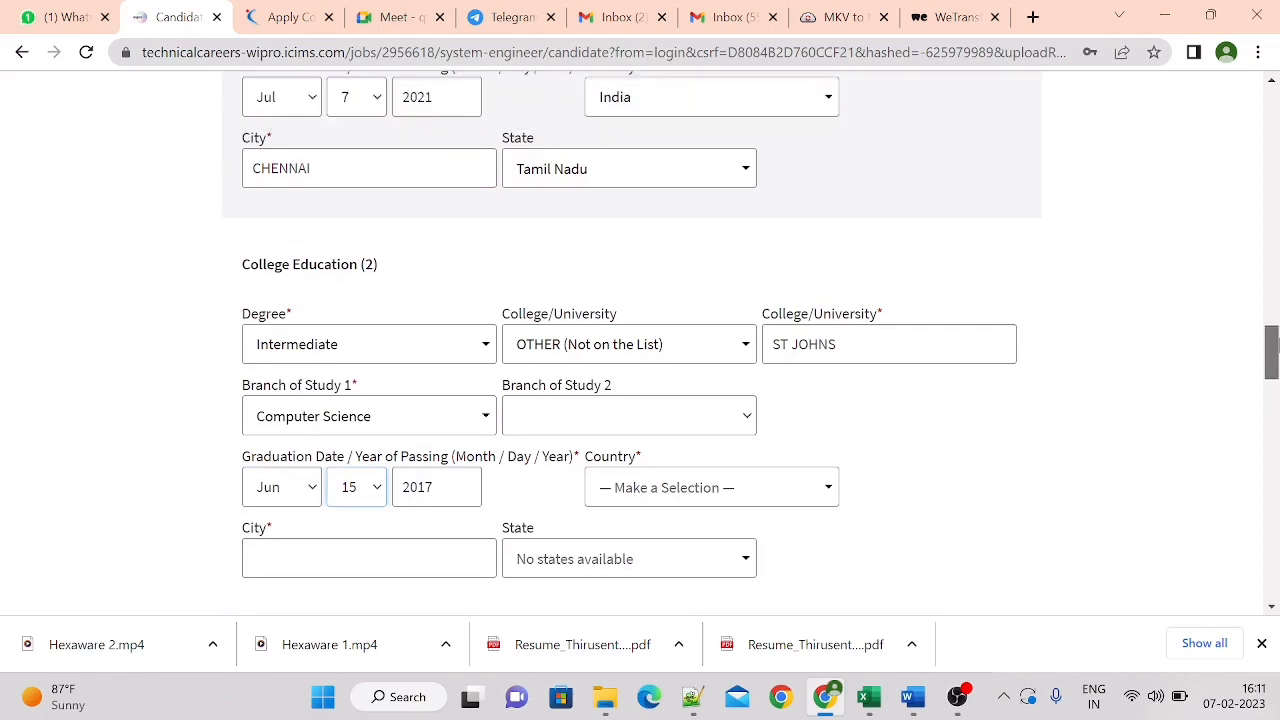
scroll(1272, 340, "down", 1)
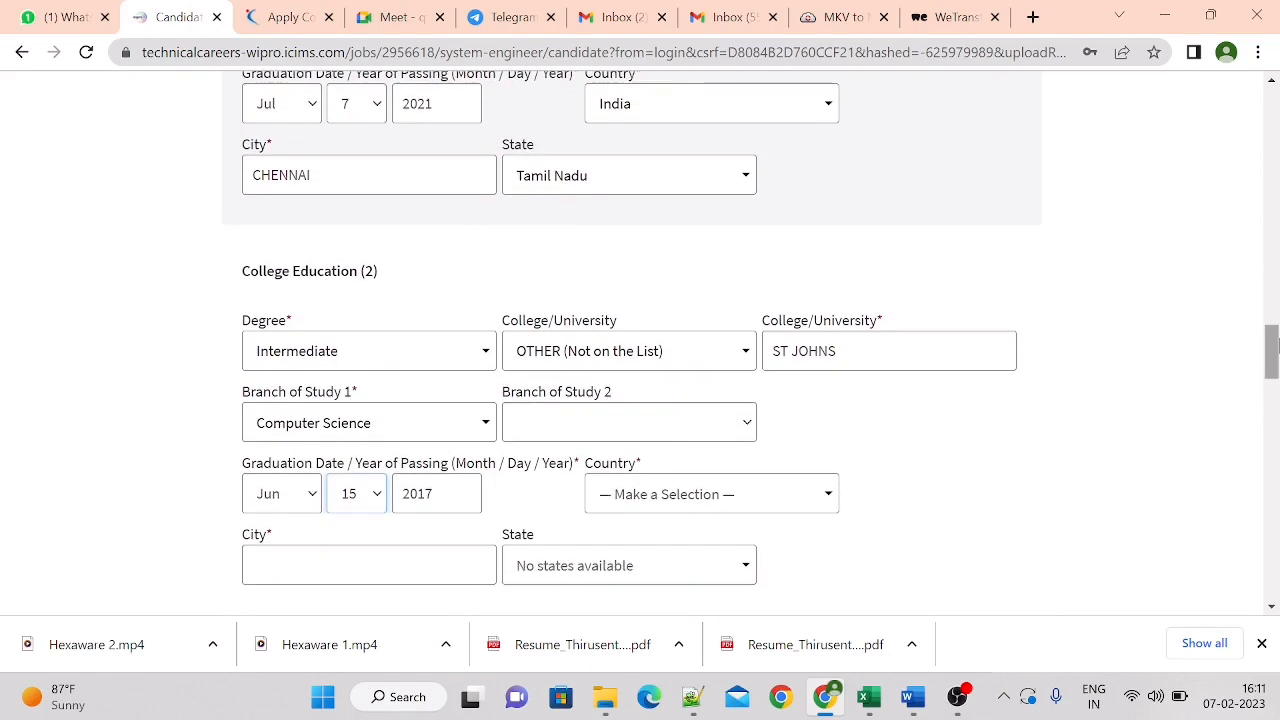
left_click(437, 494)
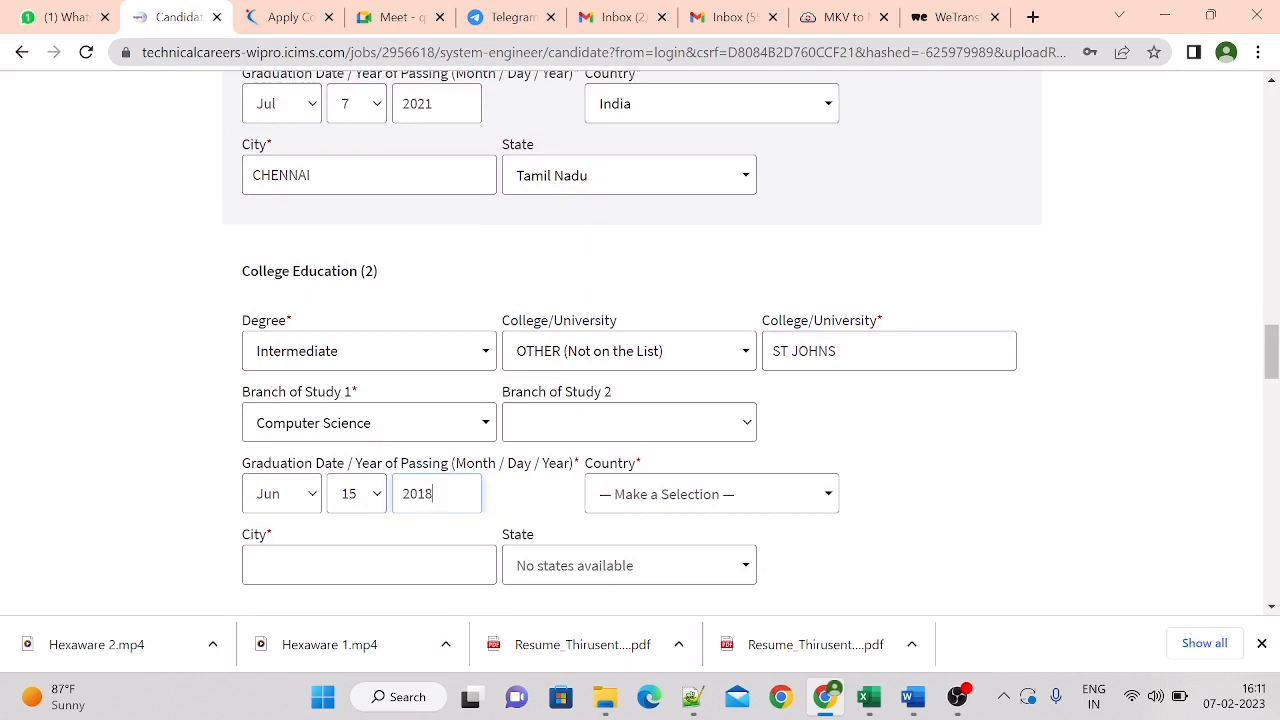
left_click(369, 565)
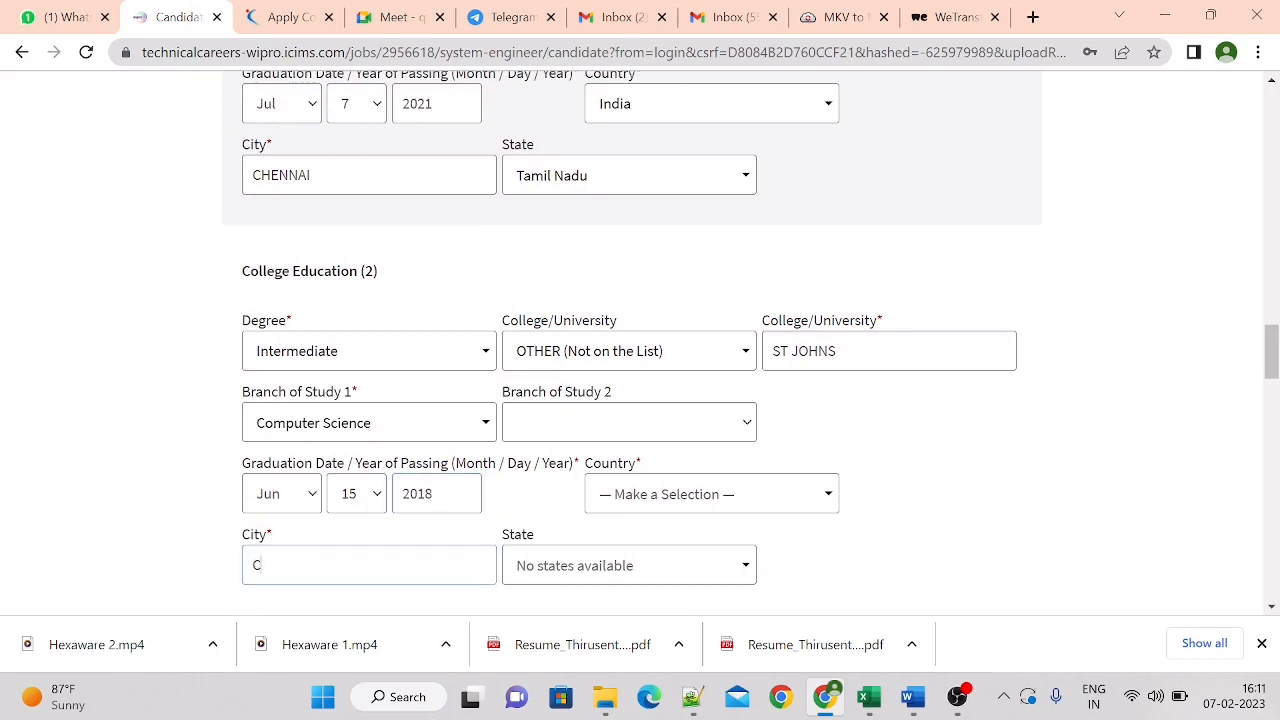
Try to find Tamil Nadu in the Intermediate entry's state list by searching for TAMIL NAD
left_click(653, 570)
type("TAMIL")
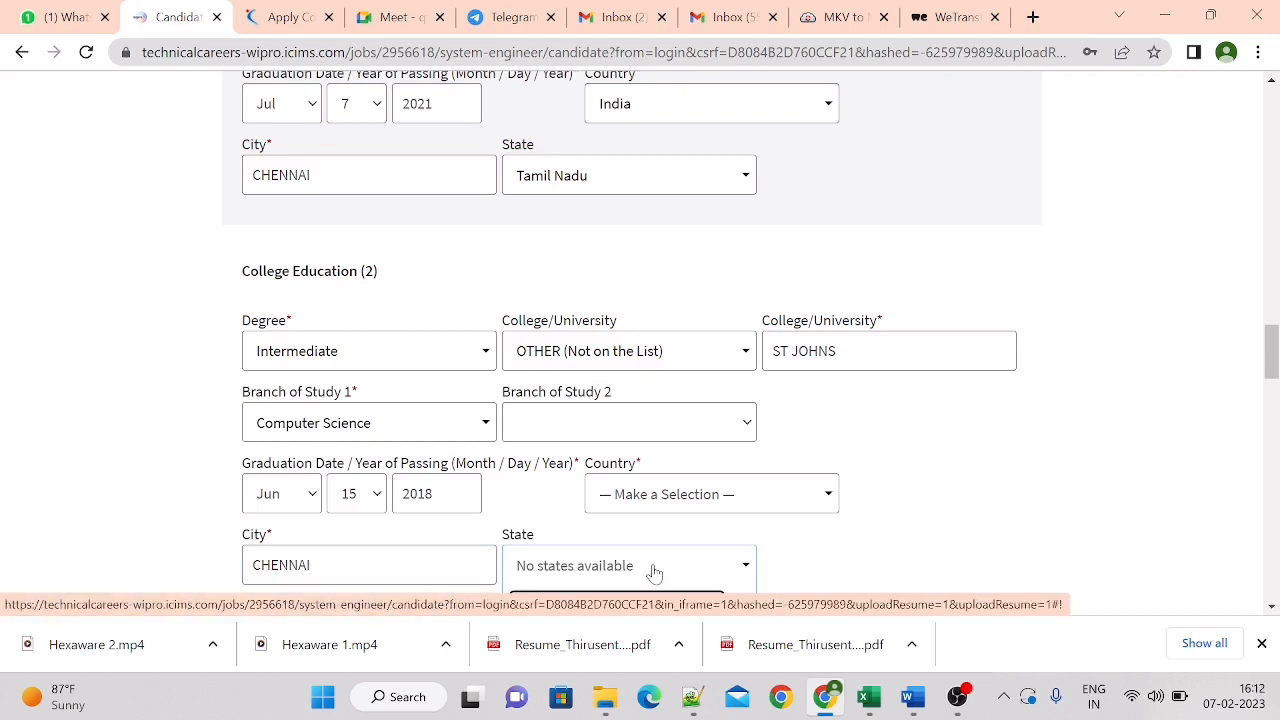
left_click_drag(1274, 365, 1274, 382)
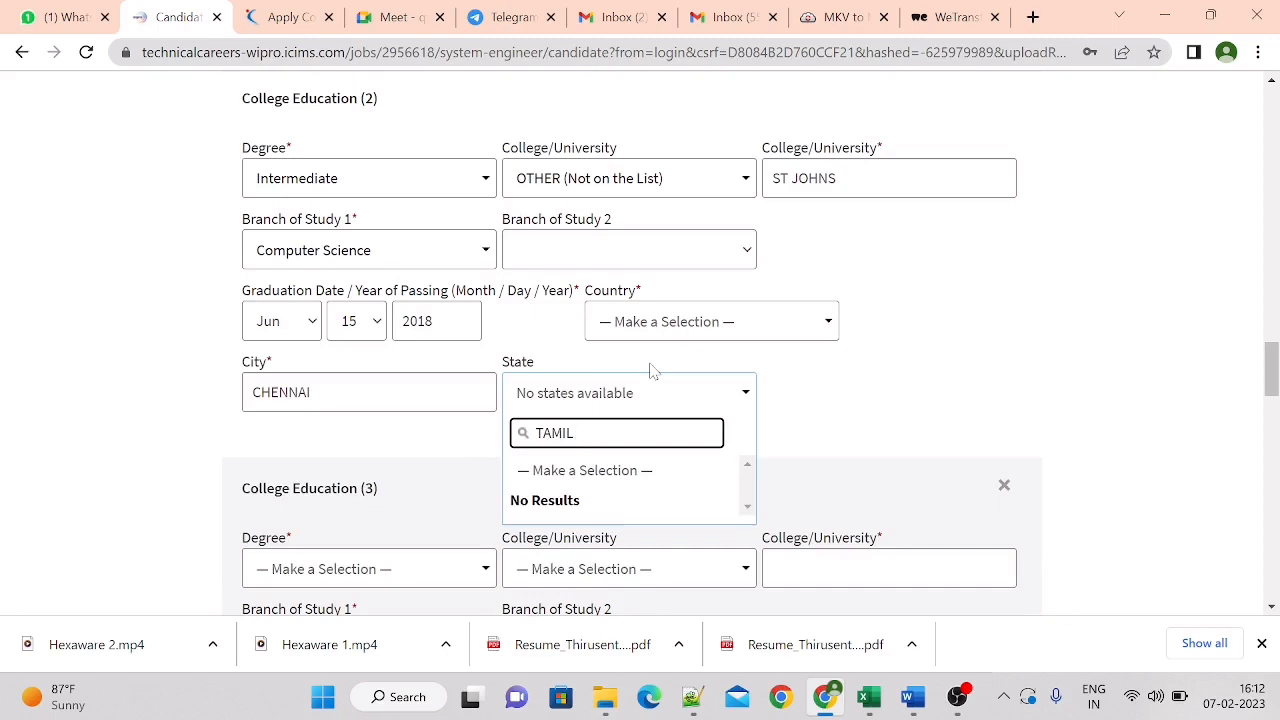
type("NAD")
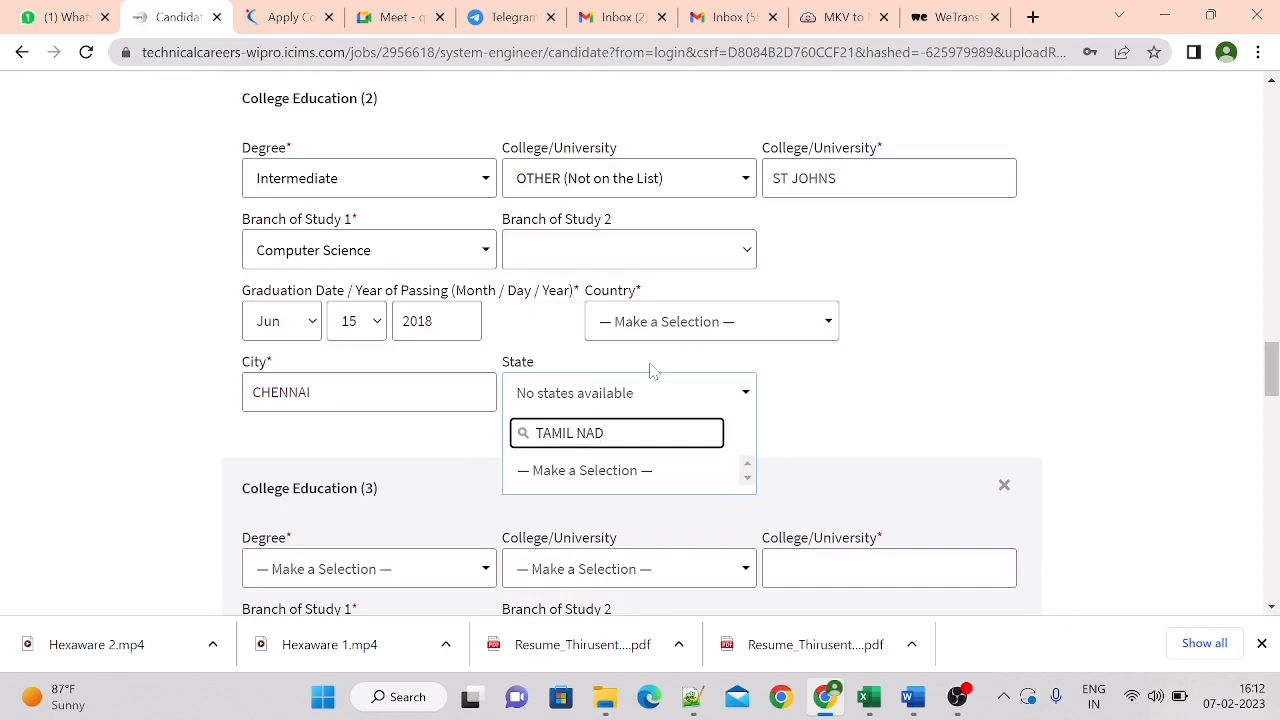
Remove the empty third college education entry from the profile
mouse_move(1274, 366)
left_mouse_down()
mouse_move(1274, 413)
mouse_move(1274, 382)
left_mouse_up()
left_click(1003, 329)
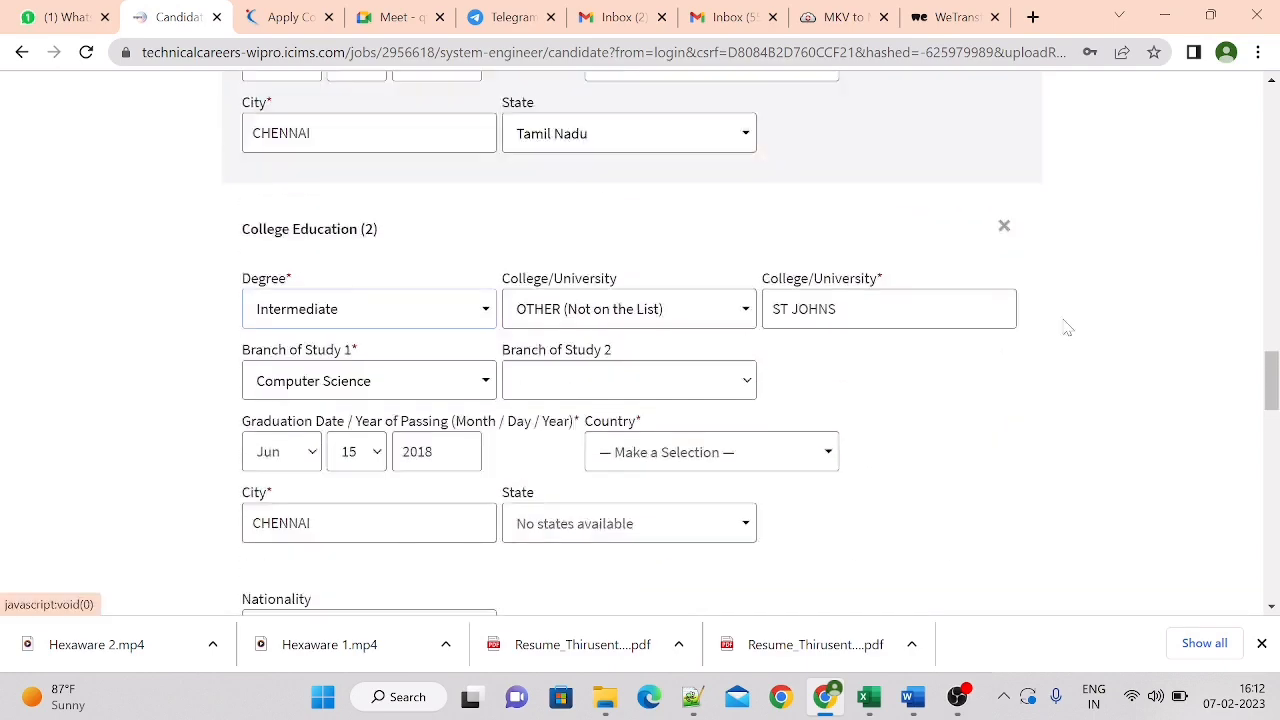
Search the nationality list for IND and choose Indian
left_click_drag(1273, 380, 1273, 423)
left_click(270, 220)
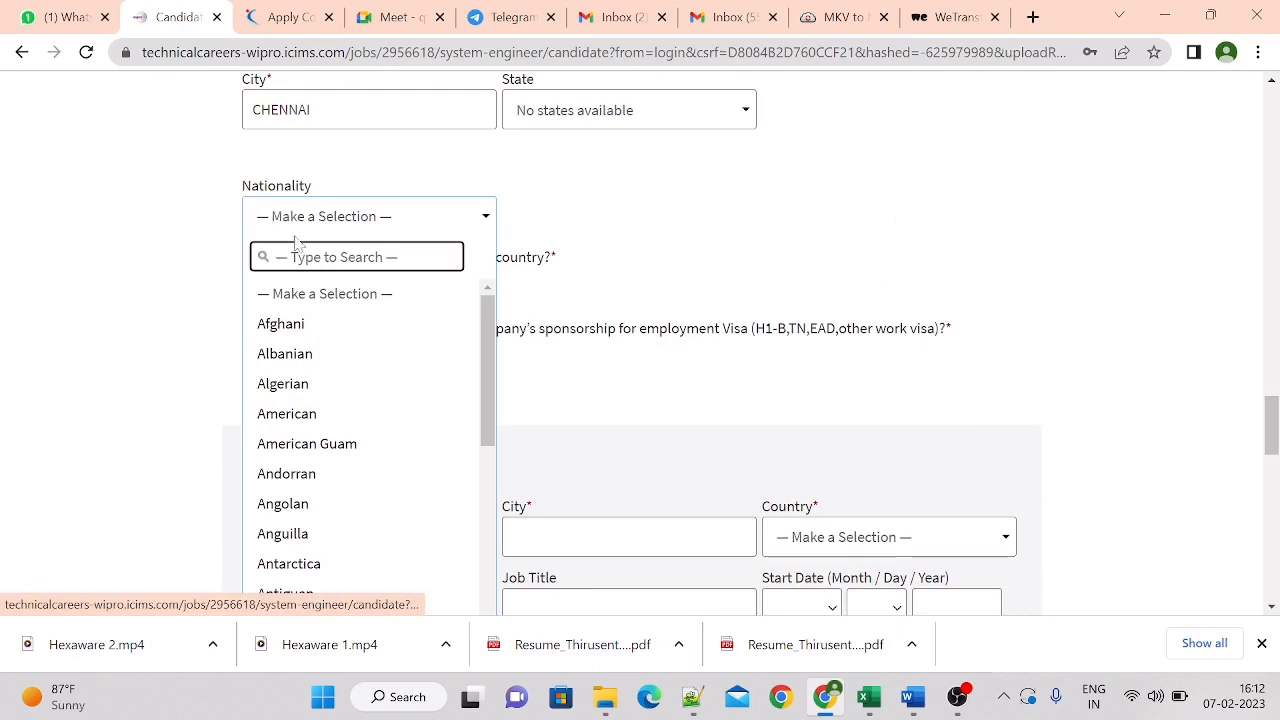
type("IND")
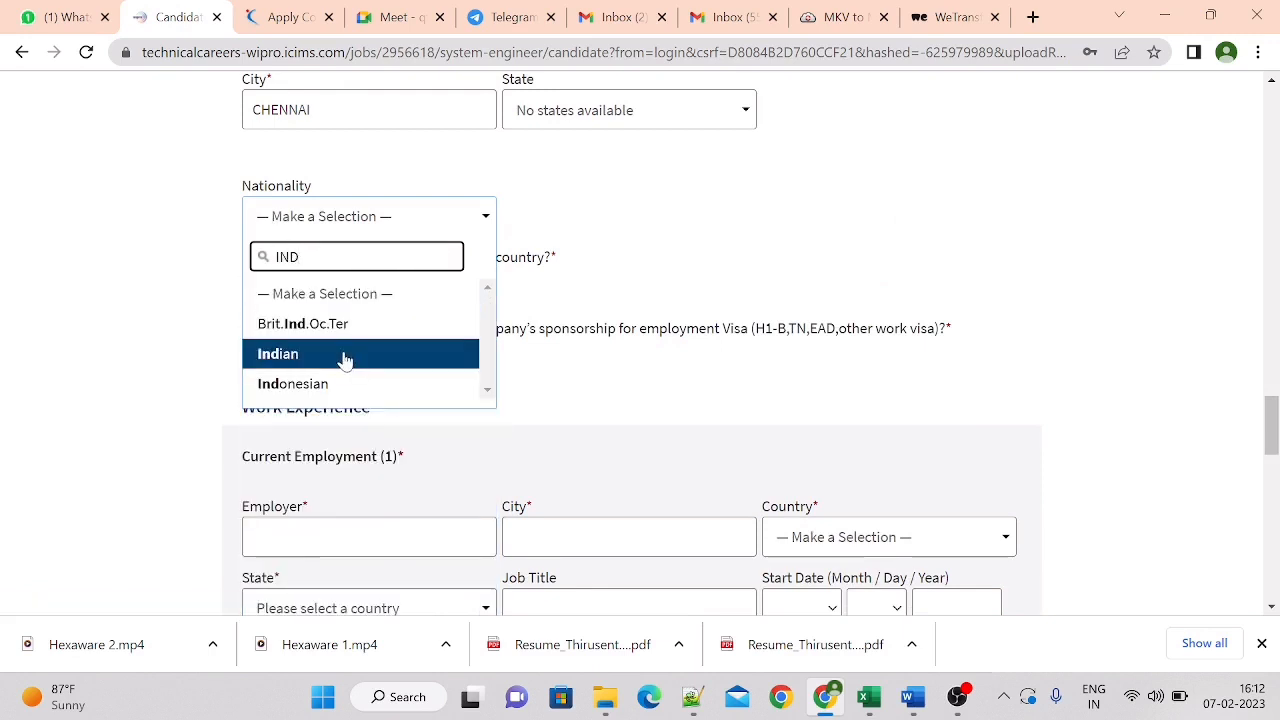
left_click(346, 356)
Answer Yes to being legally authorized to work in the country and No to requiring employment visa sponsorship
left_click(333, 289)
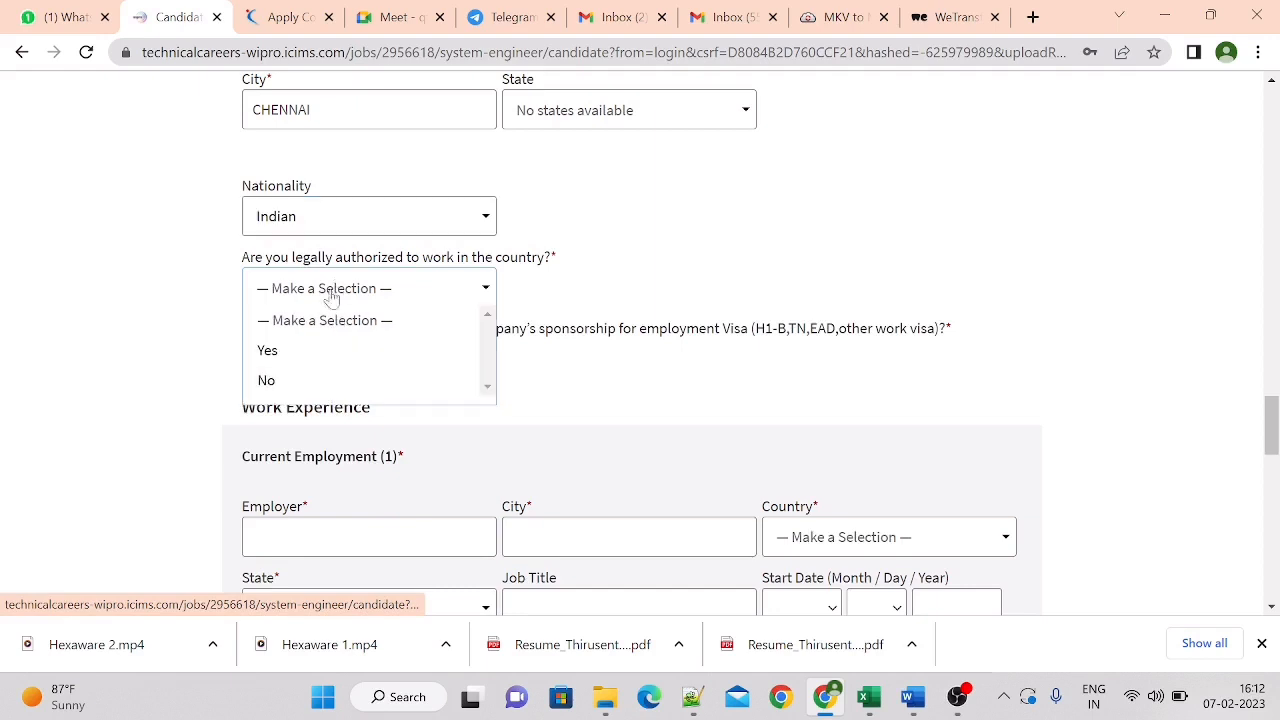
left_click(309, 352)
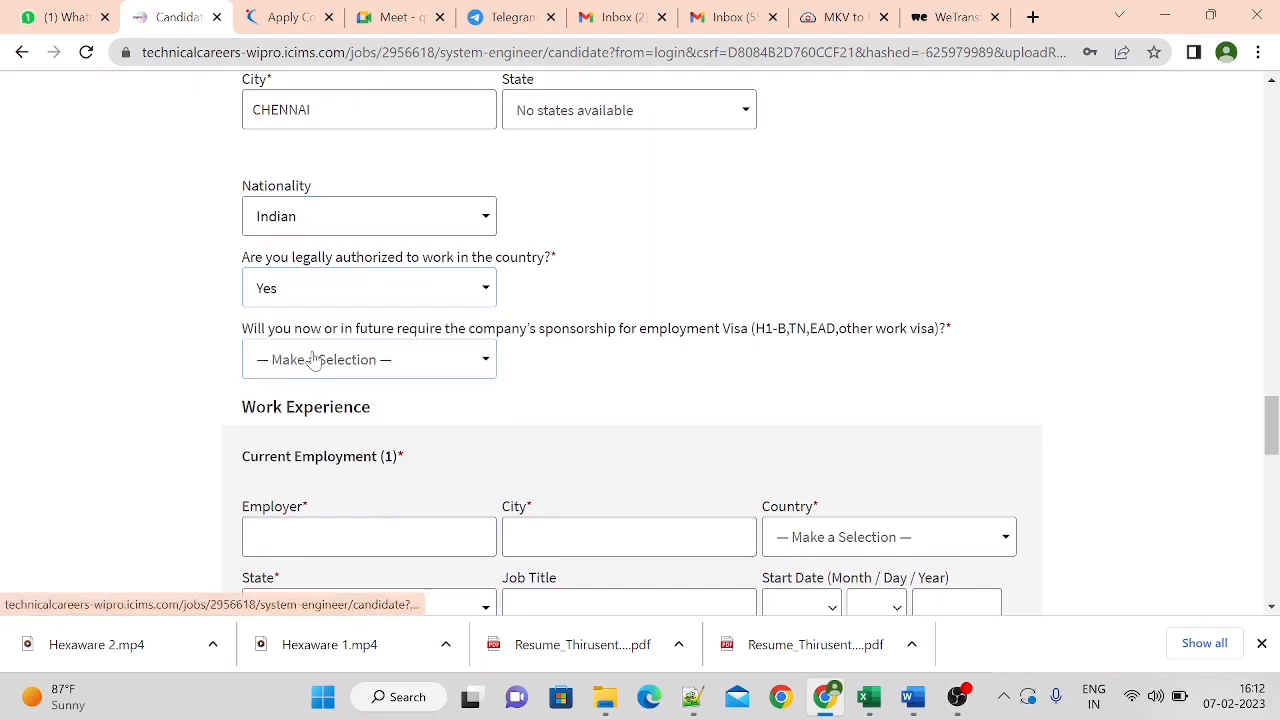
left_click(313, 360)
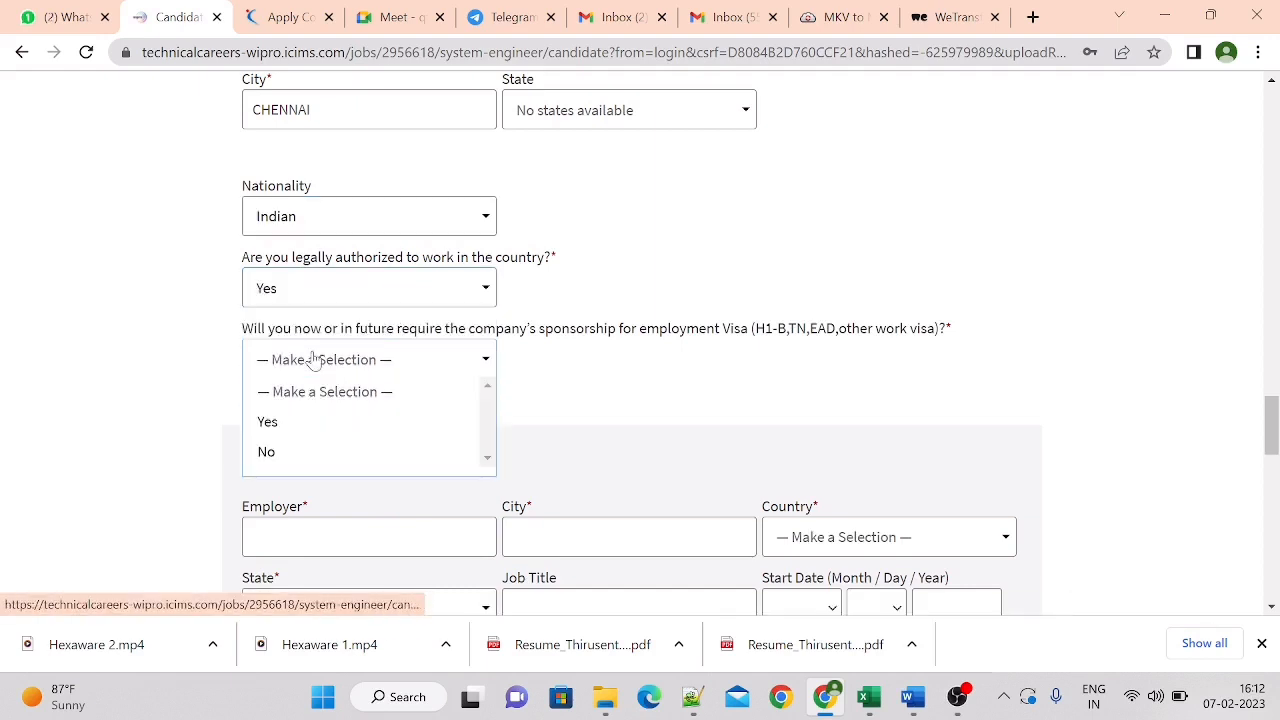
left_click(308, 452)
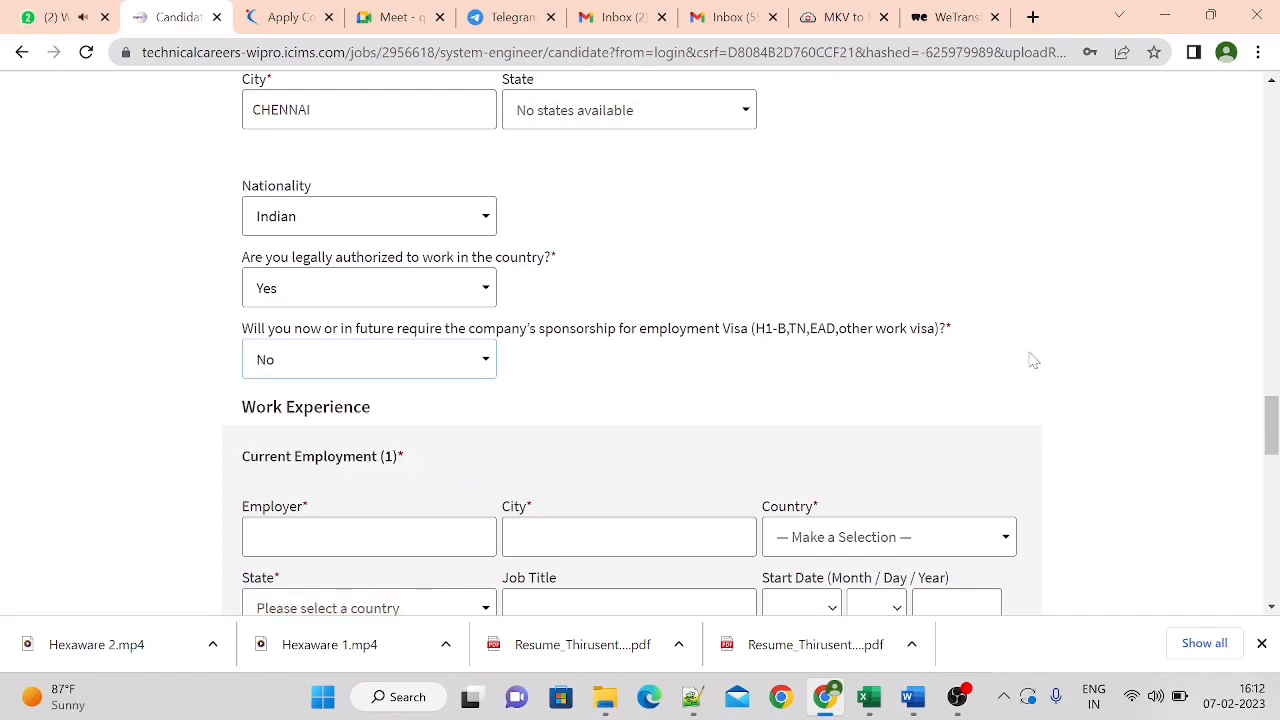
Enter NIL as both the employer and the city of the current employment entry
left_click_drag(1277, 424, 1278, 458)
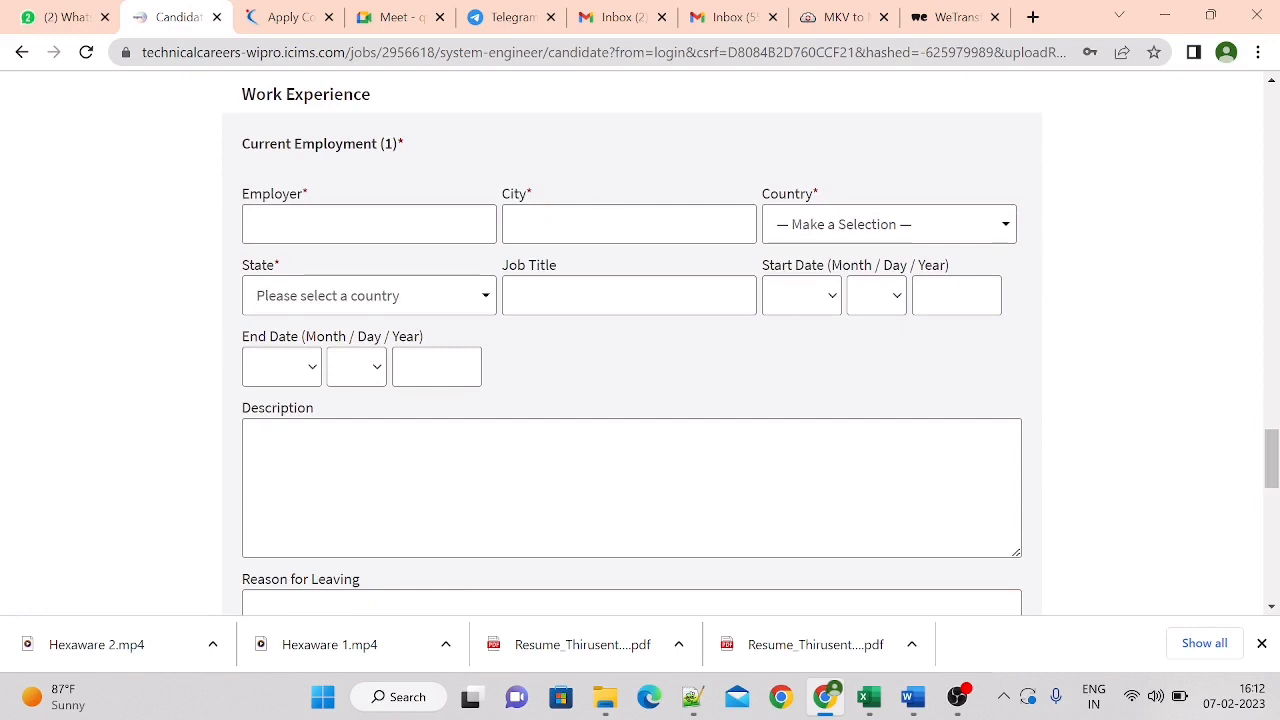
left_click(400, 226)
type("NIL")
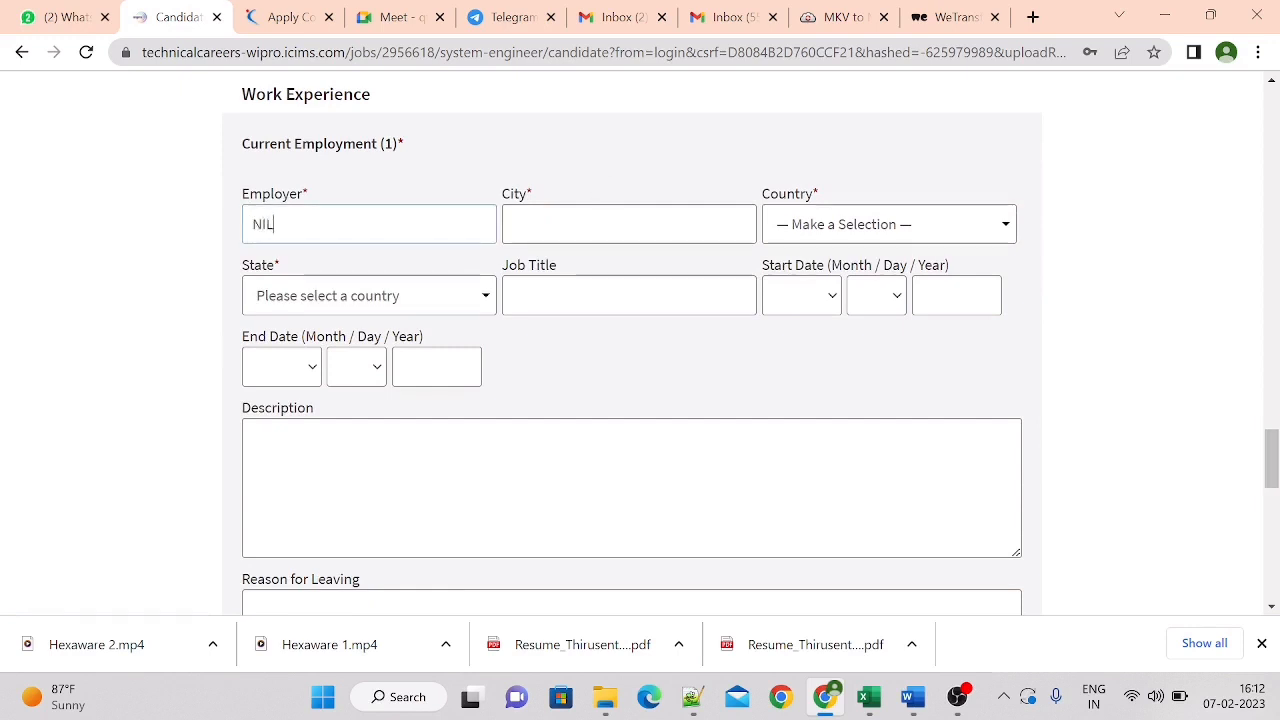
type("N")
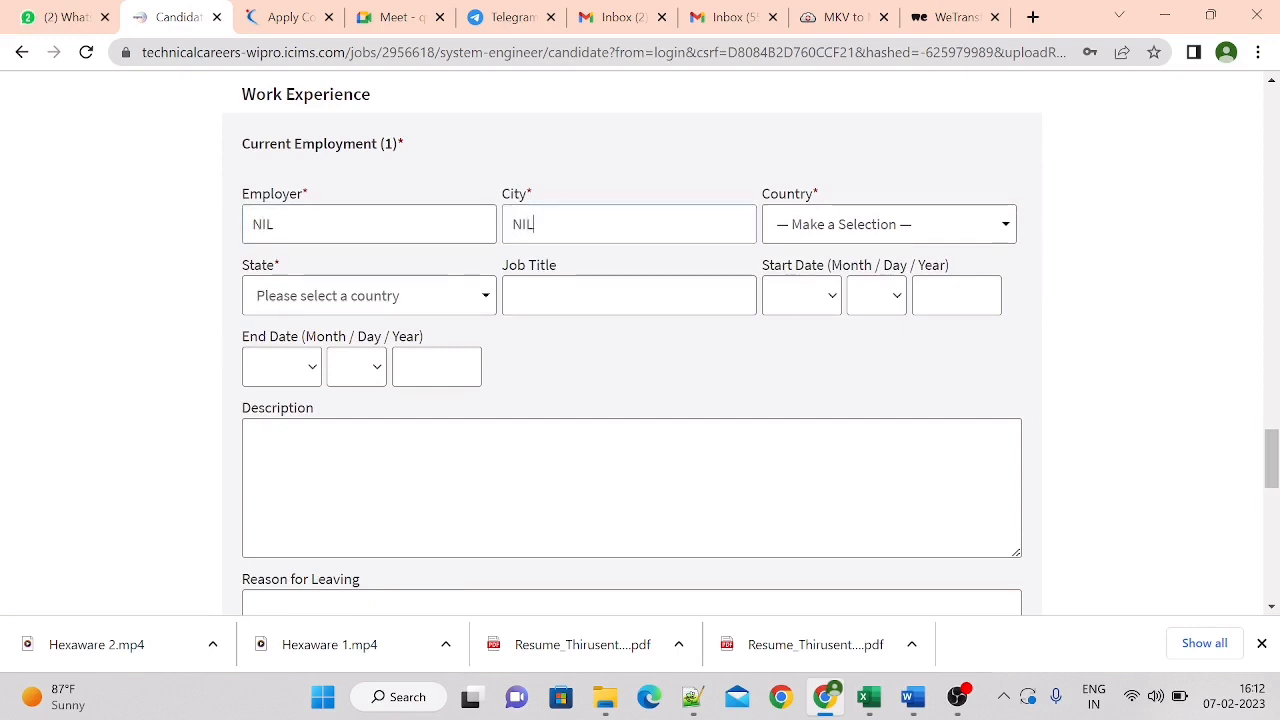
Set the current employment's country to India and state to Tamil Nadu, and enter NIL as the job title
left_click(869, 211)
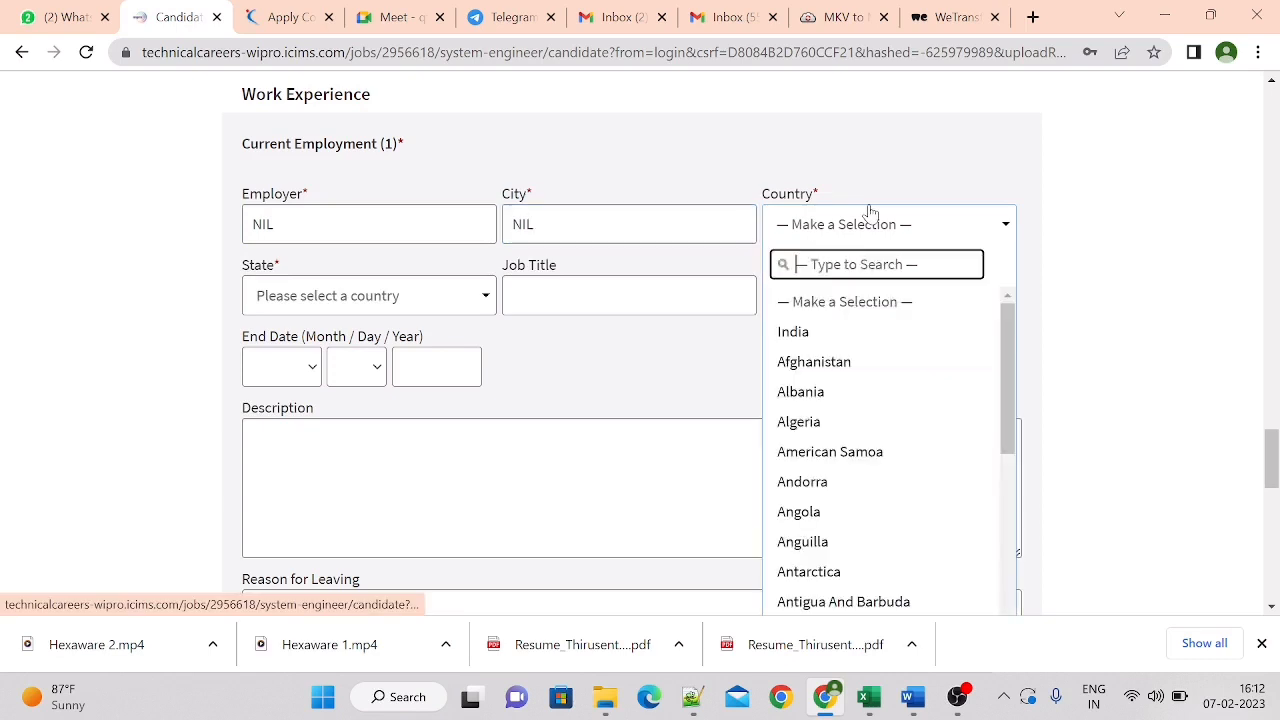
left_click(826, 338)
left_click(354, 290)
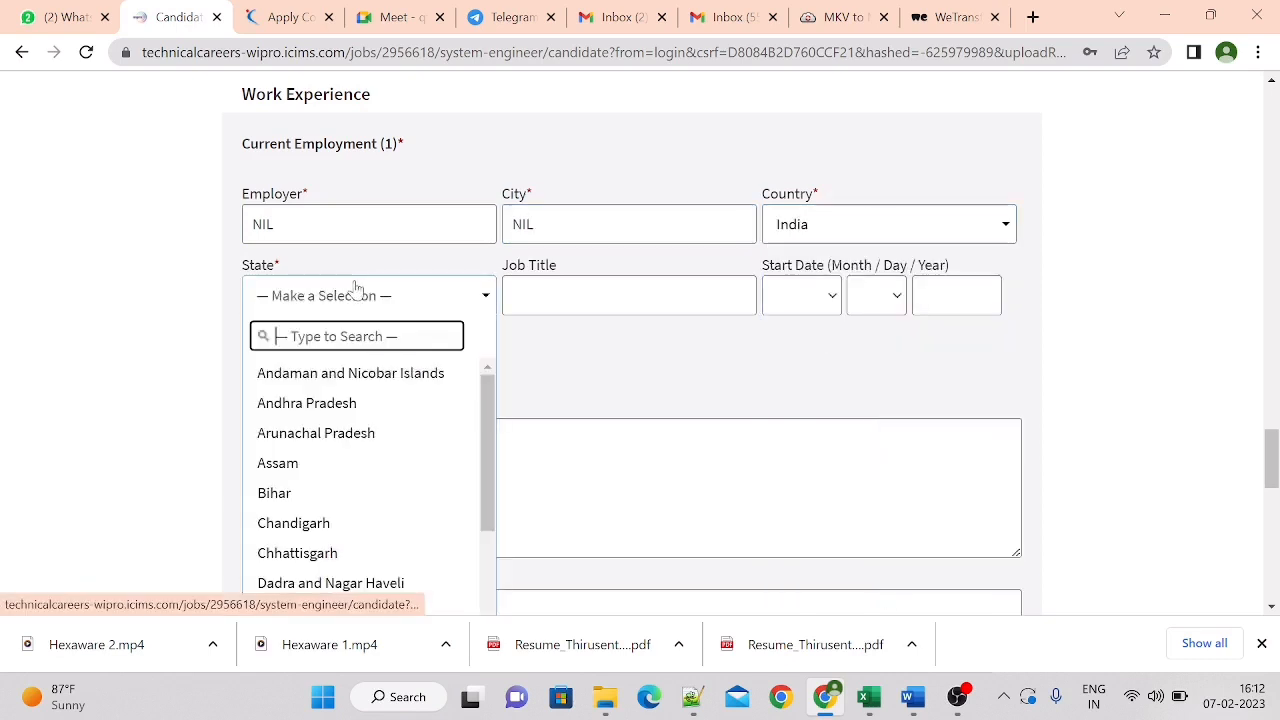
type("TAMI")
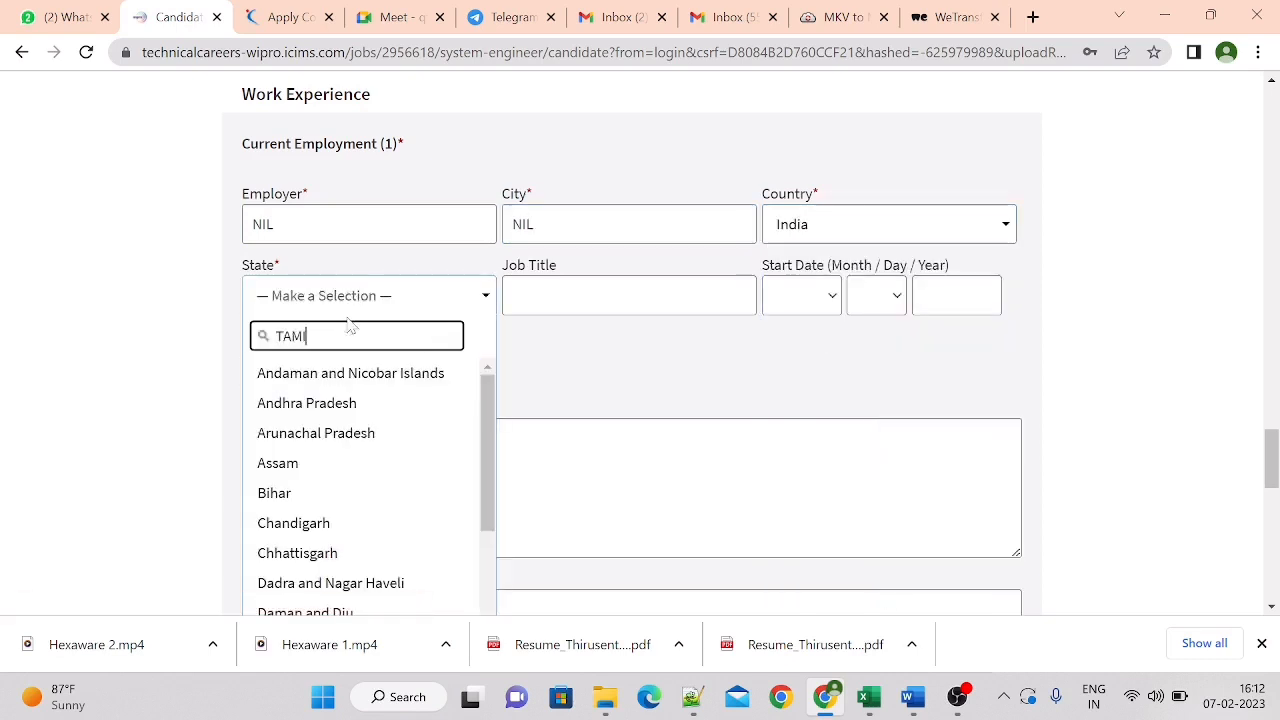
type("L")
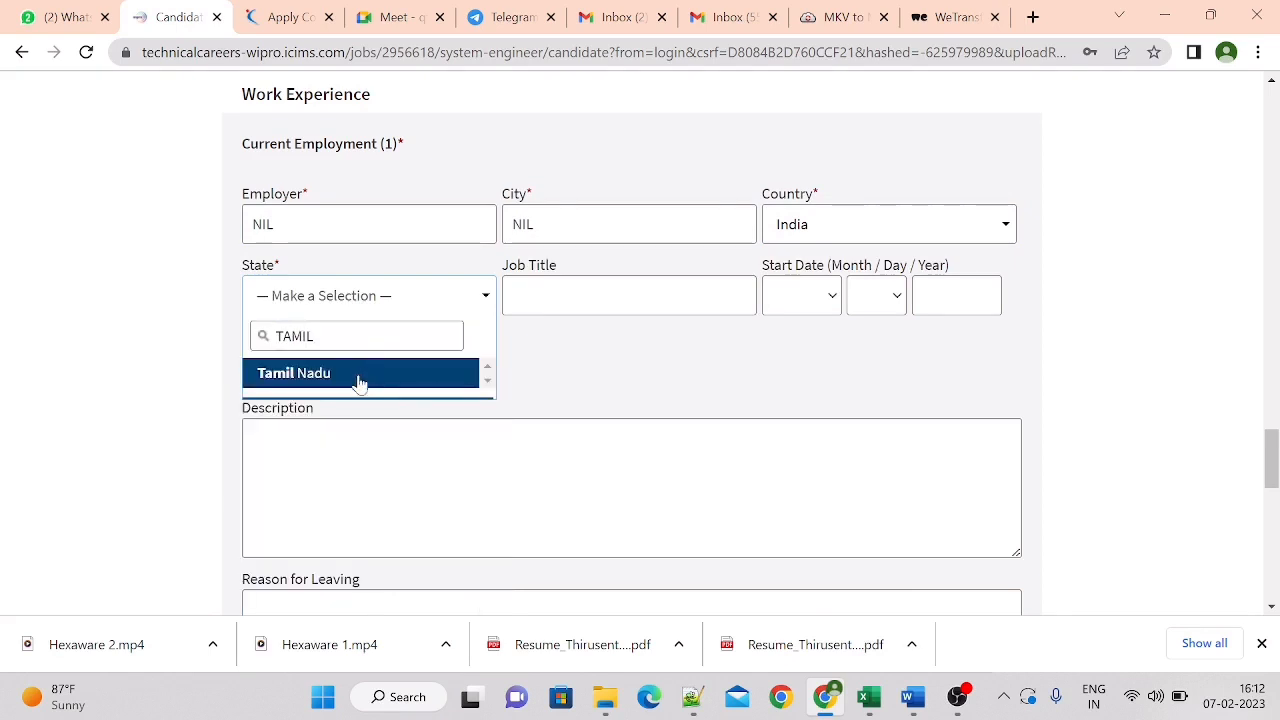
left_click(359, 373)
left_click(618, 300)
type("NO")
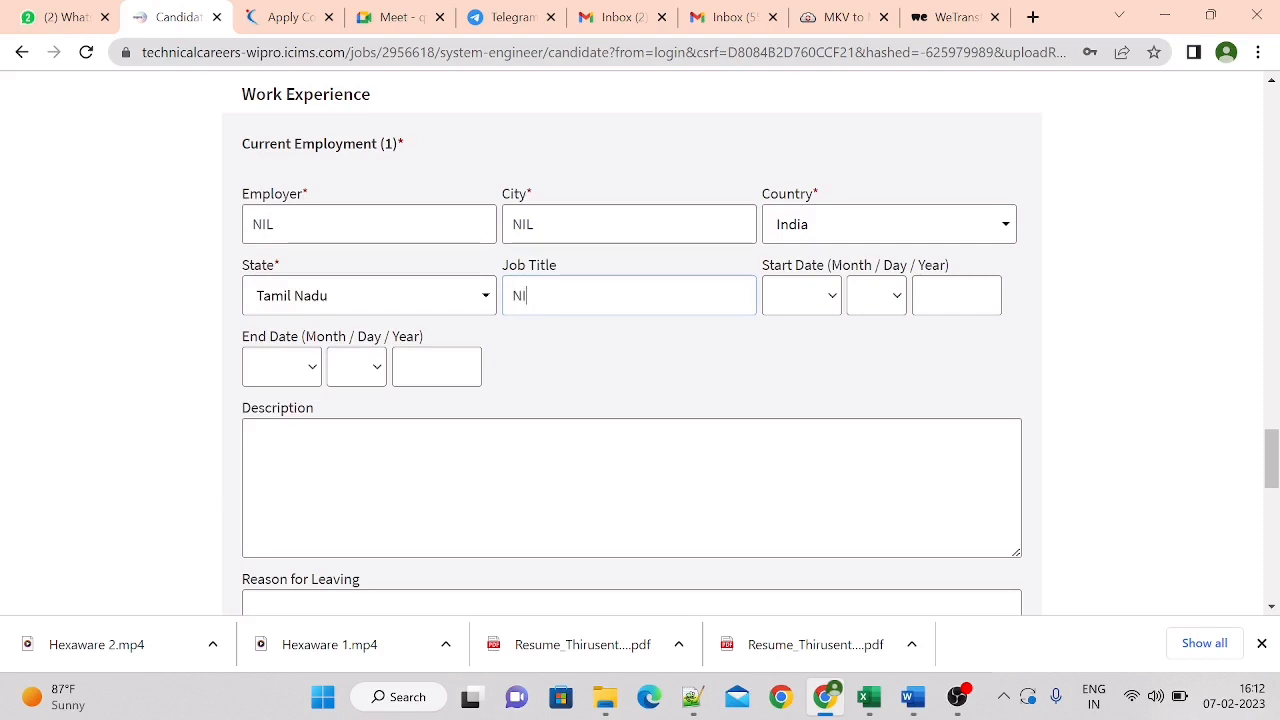
Set the time zone preference to Eastern African Time and submit the candidate profile
left_click_drag(1271, 436, 1271, 491)
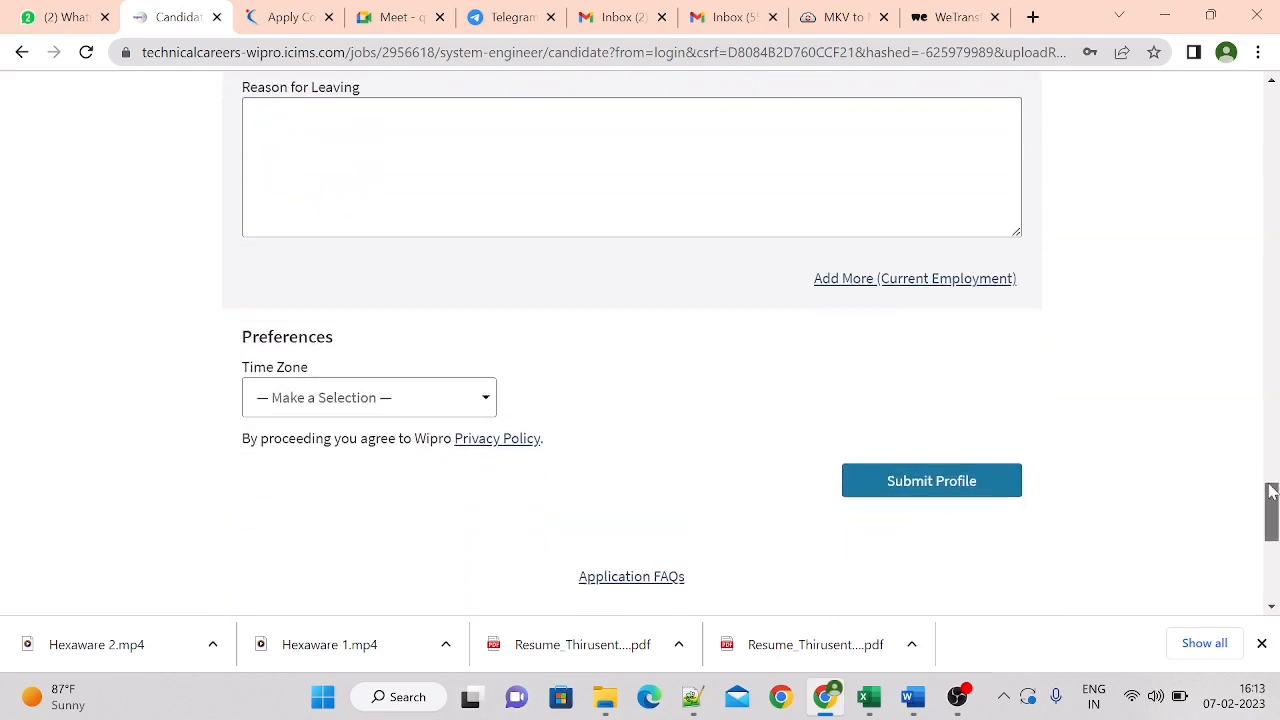
left_click(357, 410)
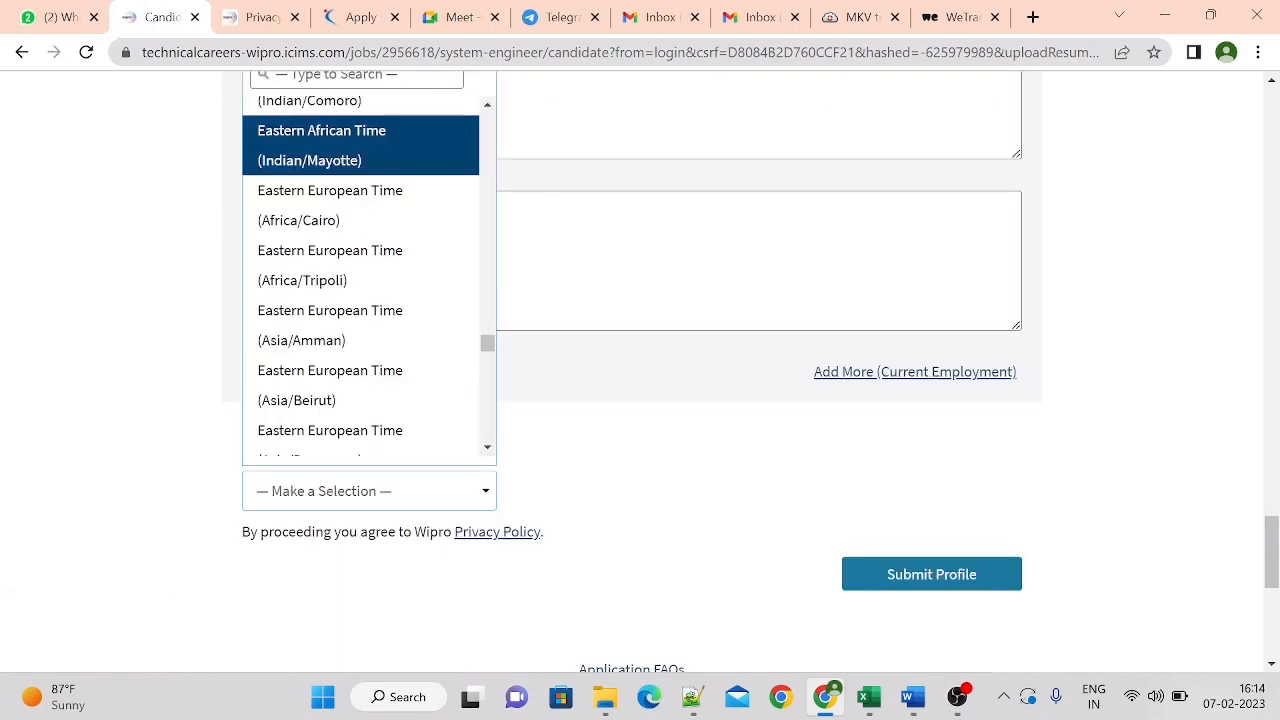
left_click(330, 144)
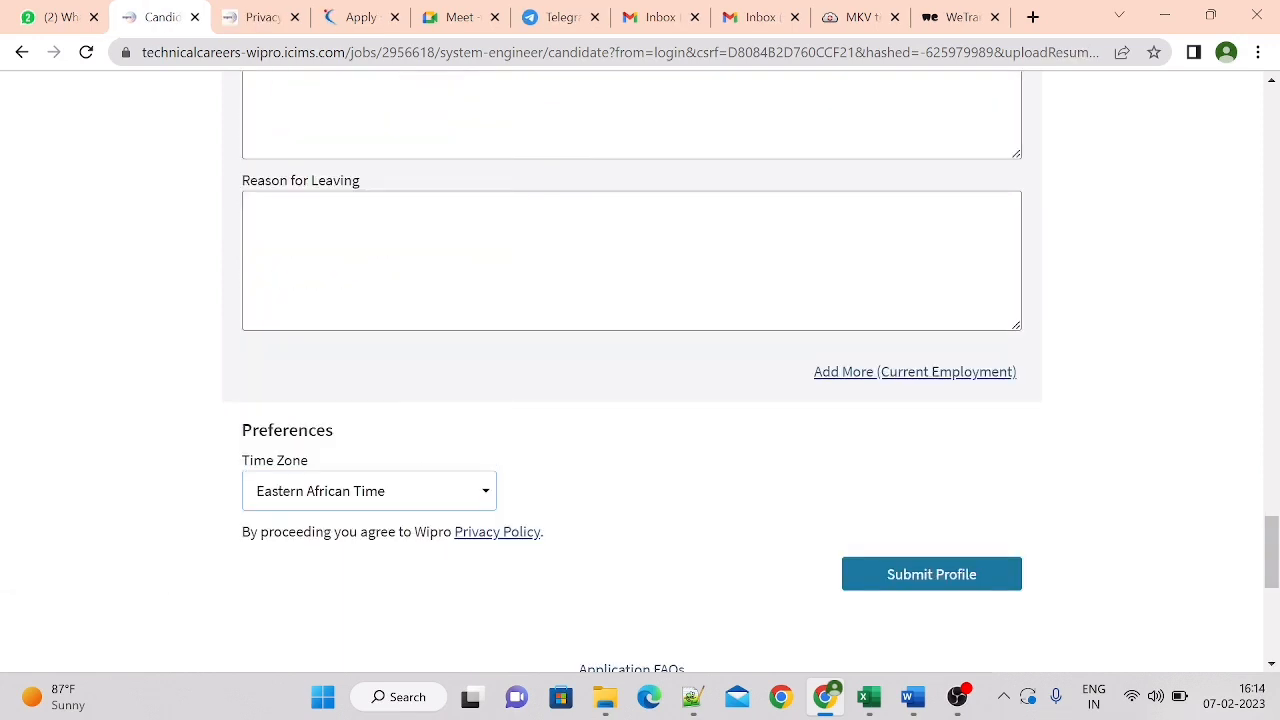
left_click(886, 576)
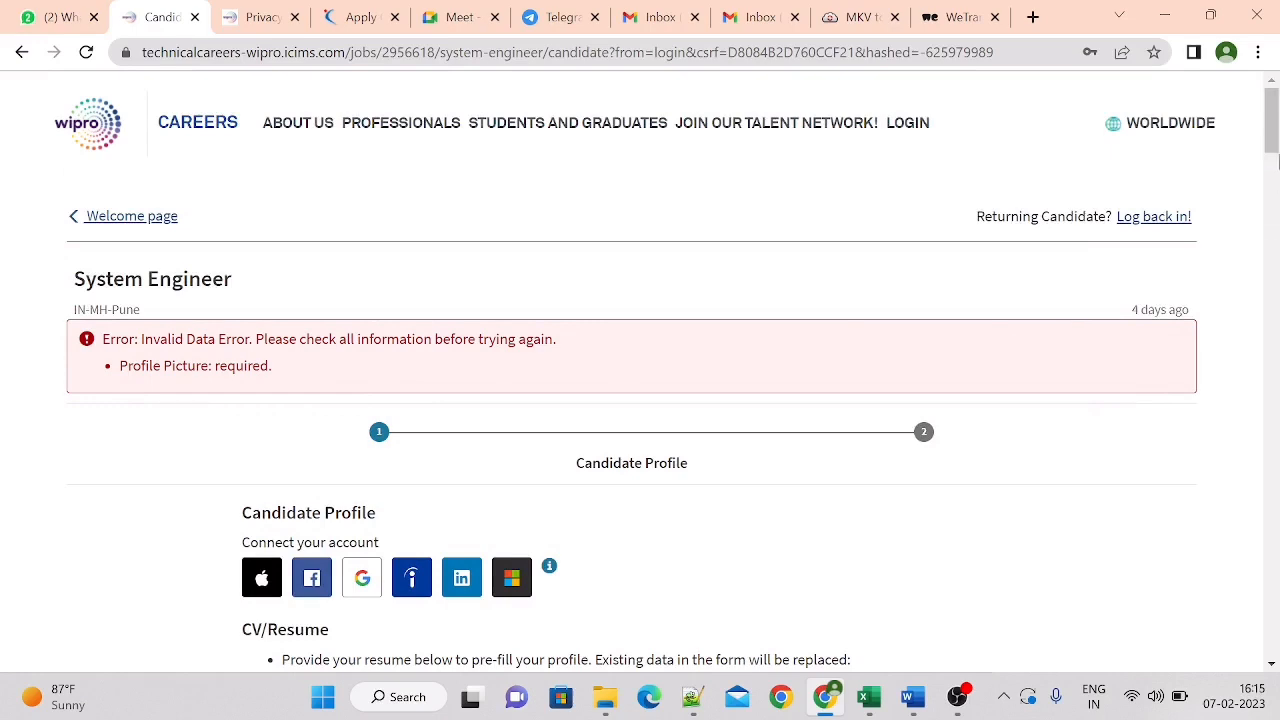
Upload the PASSPORT SIZE PHOTO file from the computer's Desktop folder as the profile picture
left_click_drag(1271, 140, 1272, 172)
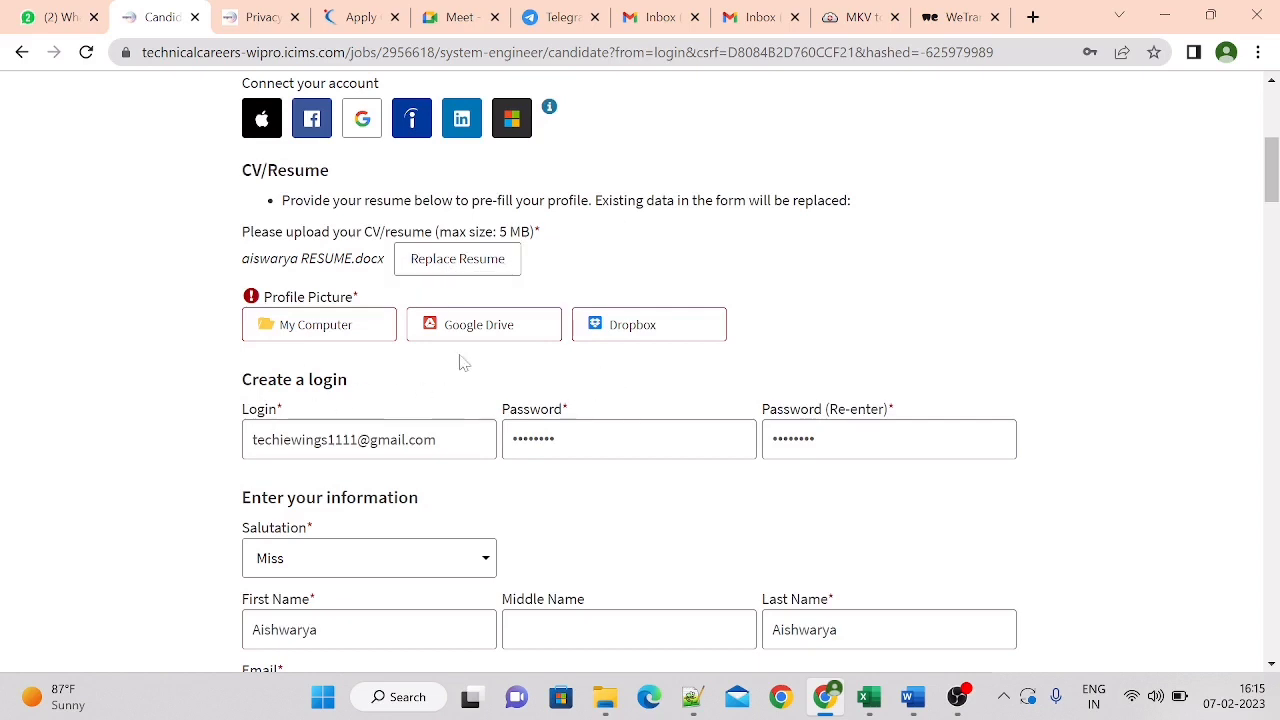
left_click(338, 332)
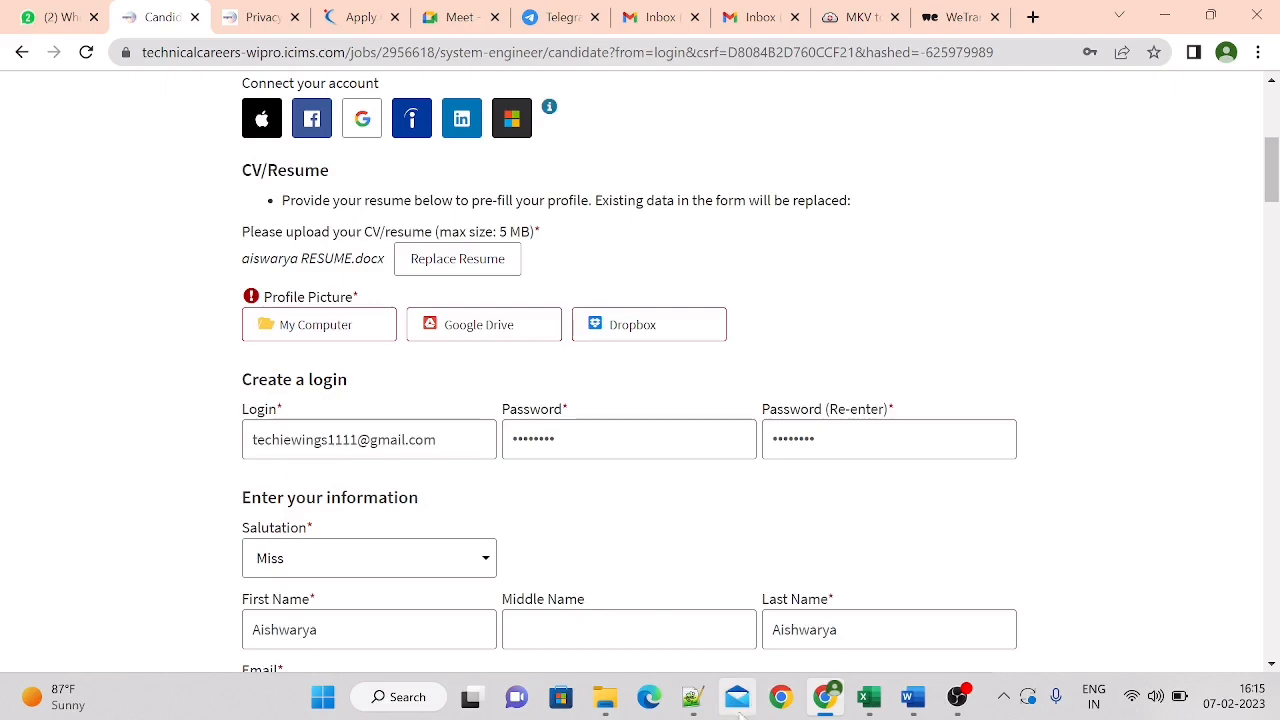
mouse_move(604, 697)
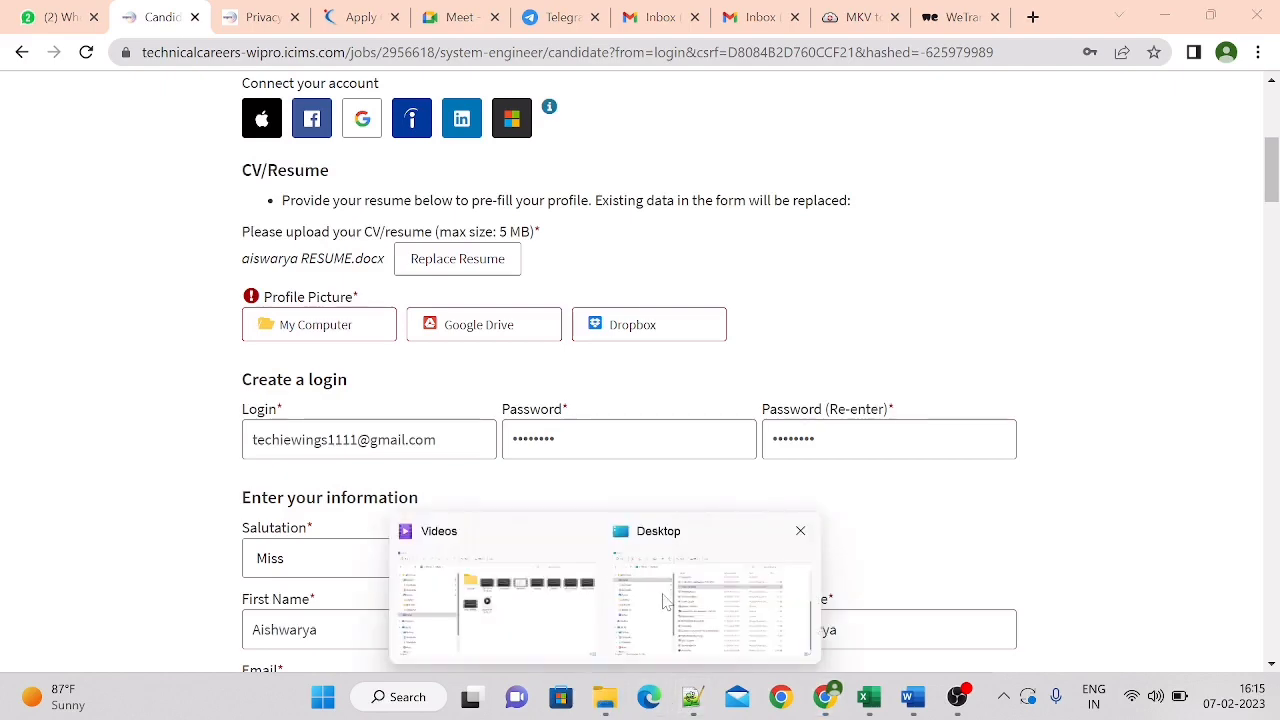
left_click(618, 582)
key("alt+Tab")
left_click(375, 320)
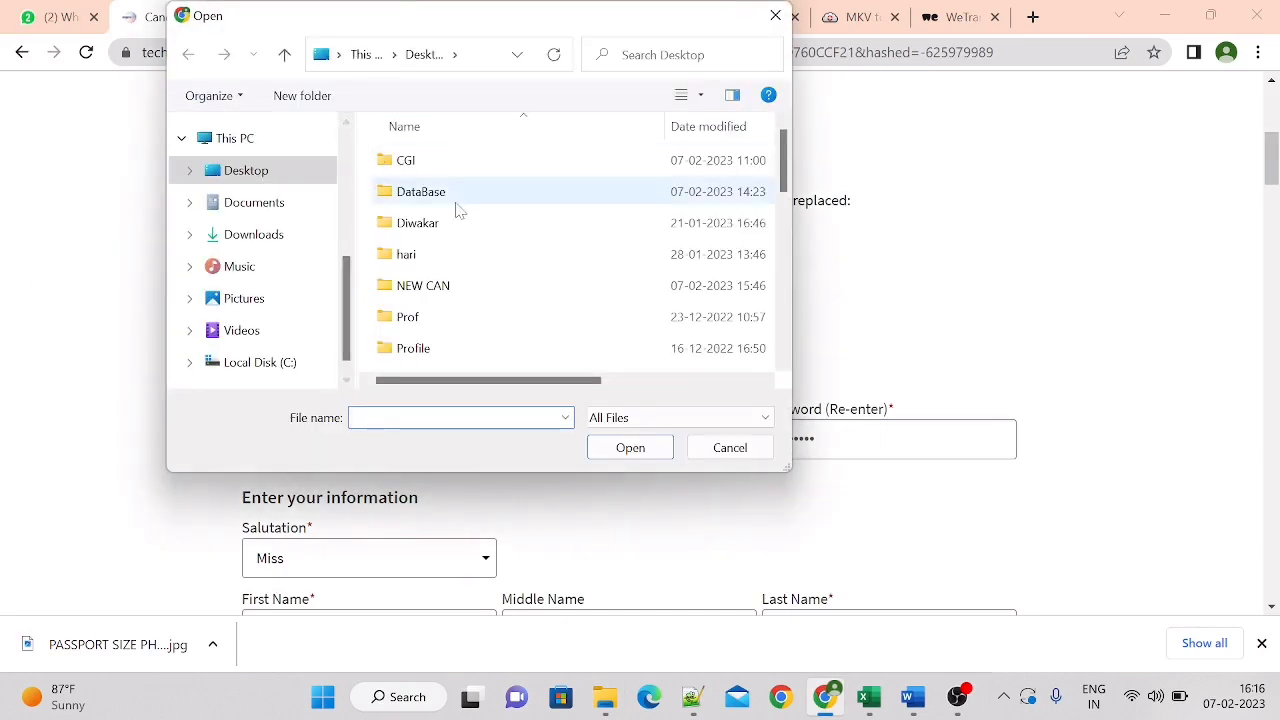
left_click_drag(785, 158, 786, 303)
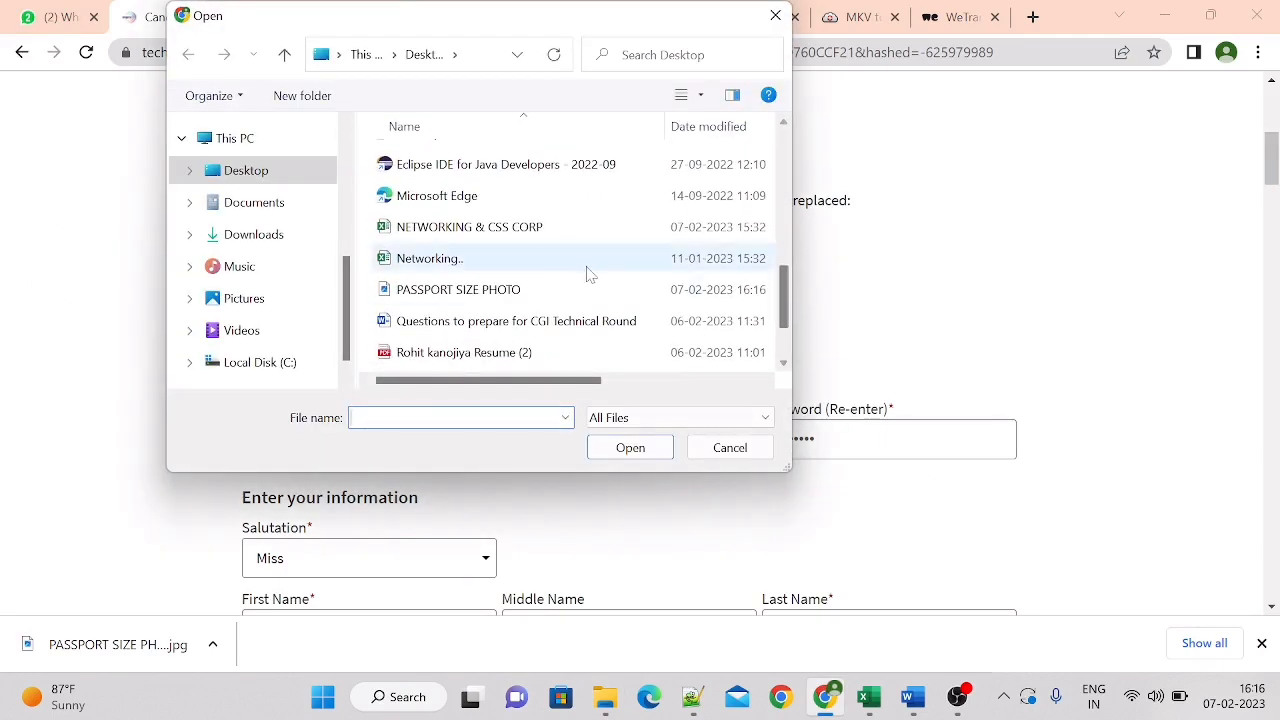
left_click(560, 290)
left_click(628, 448)
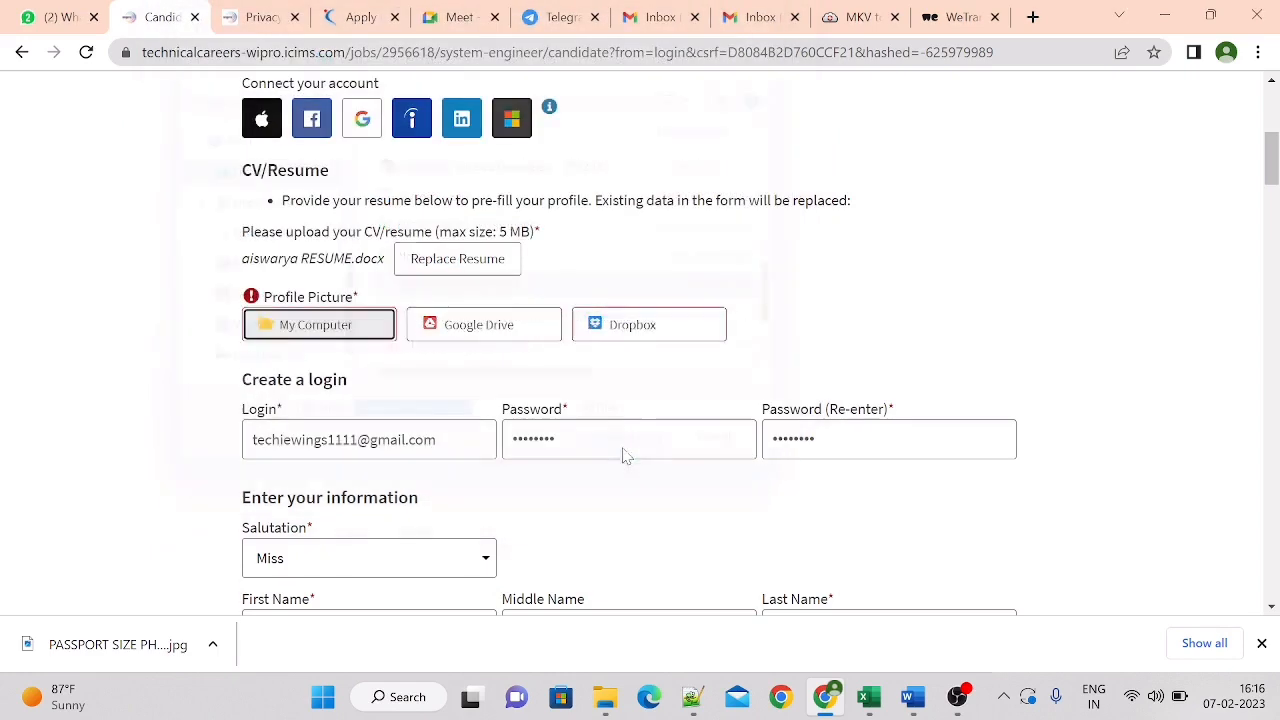
Submit the candidate profile again and check the reloaded form for flagged problems
left_click_drag(1273, 165, 1274, 535)
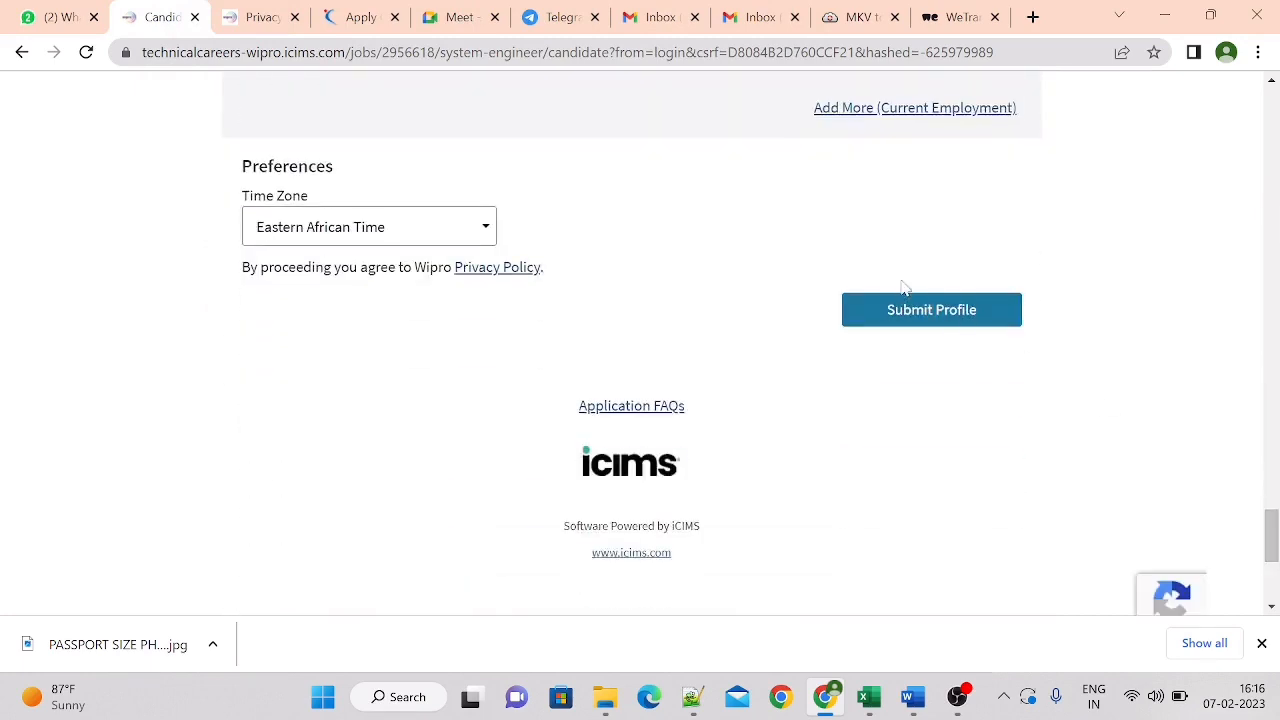
left_click(908, 312)
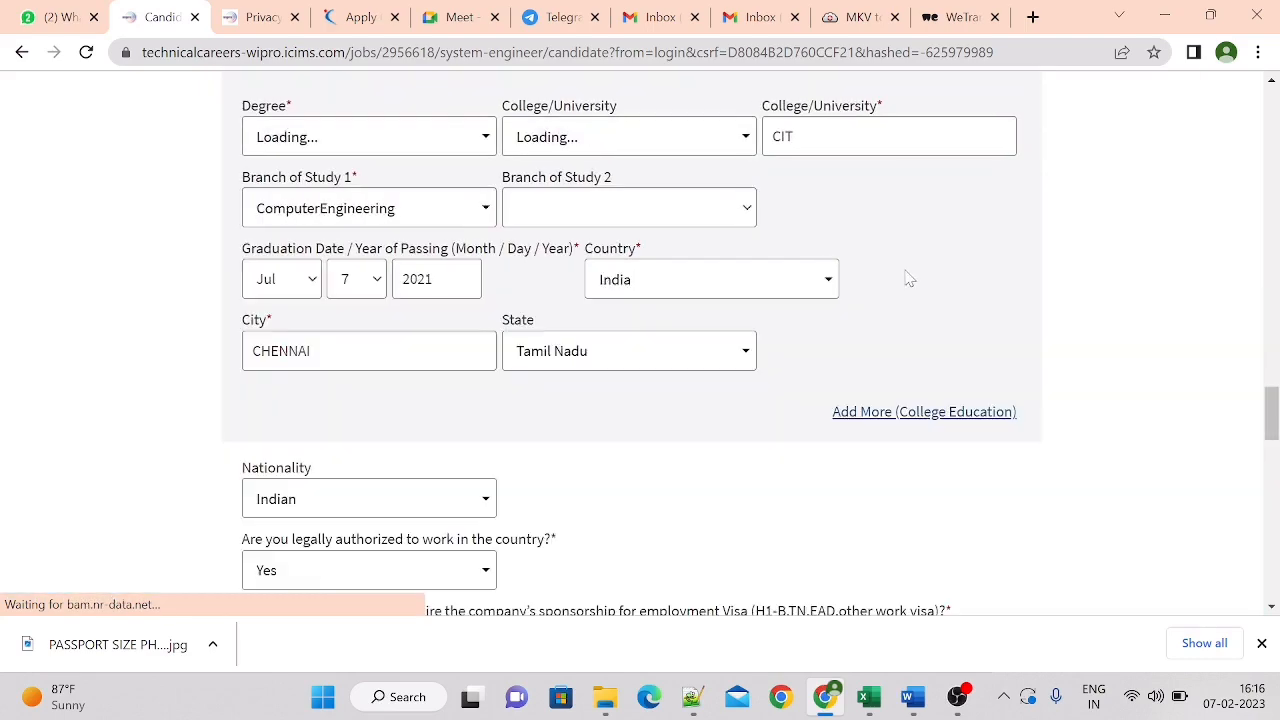
left_click_drag(1272, 428, 1224, 306)
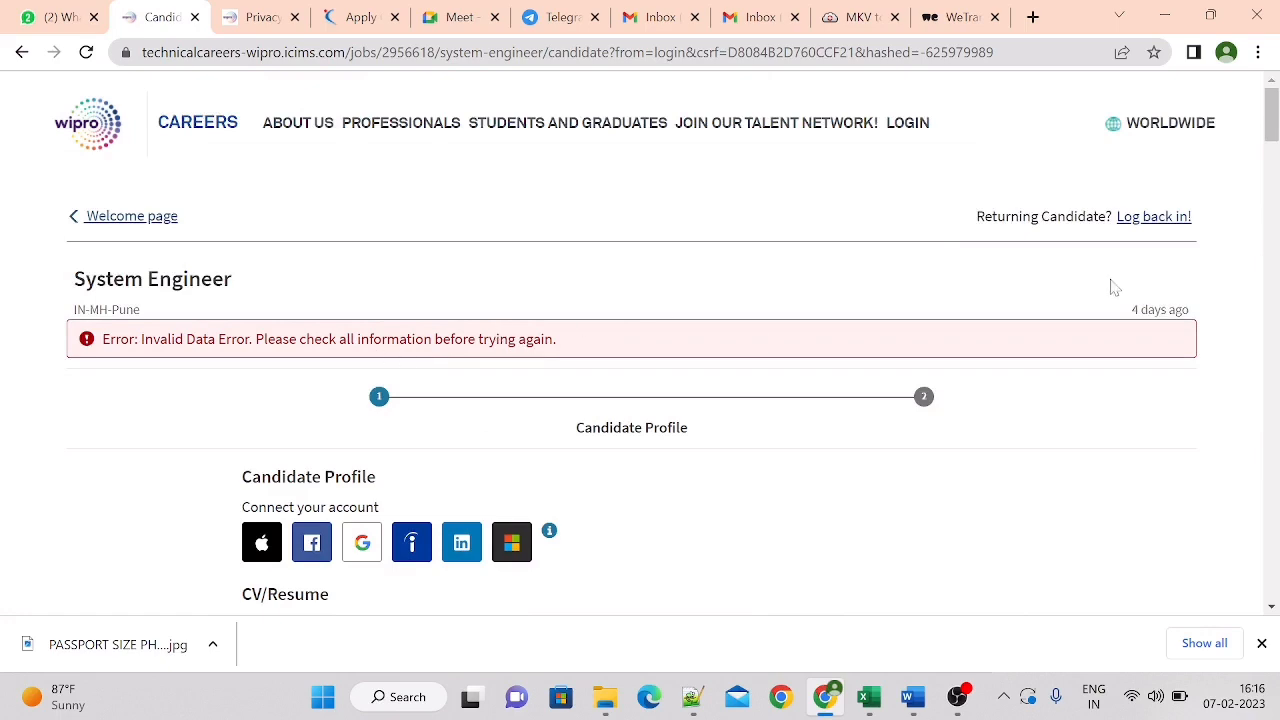
Set the first college education entry's degree to BE and university to Anna University, and enter CIT as the college name
left_click_drag(1272, 125, 1272, 190)
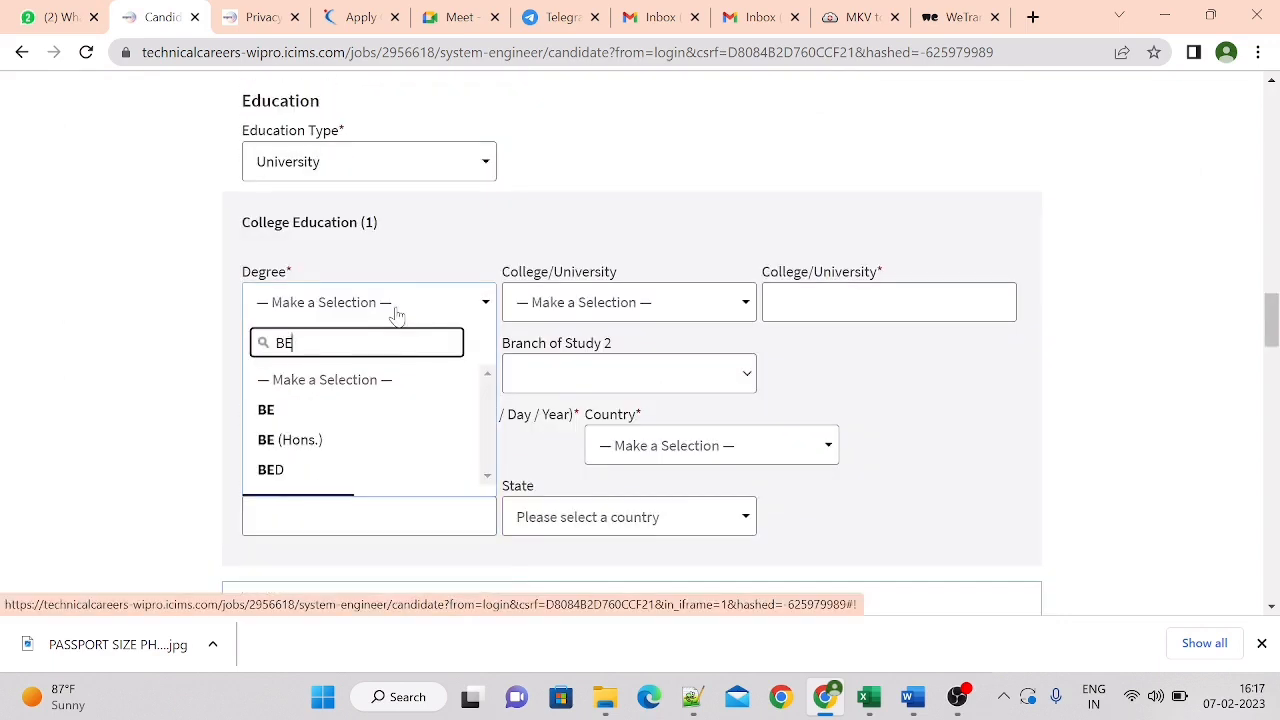
left_click(338, 407)
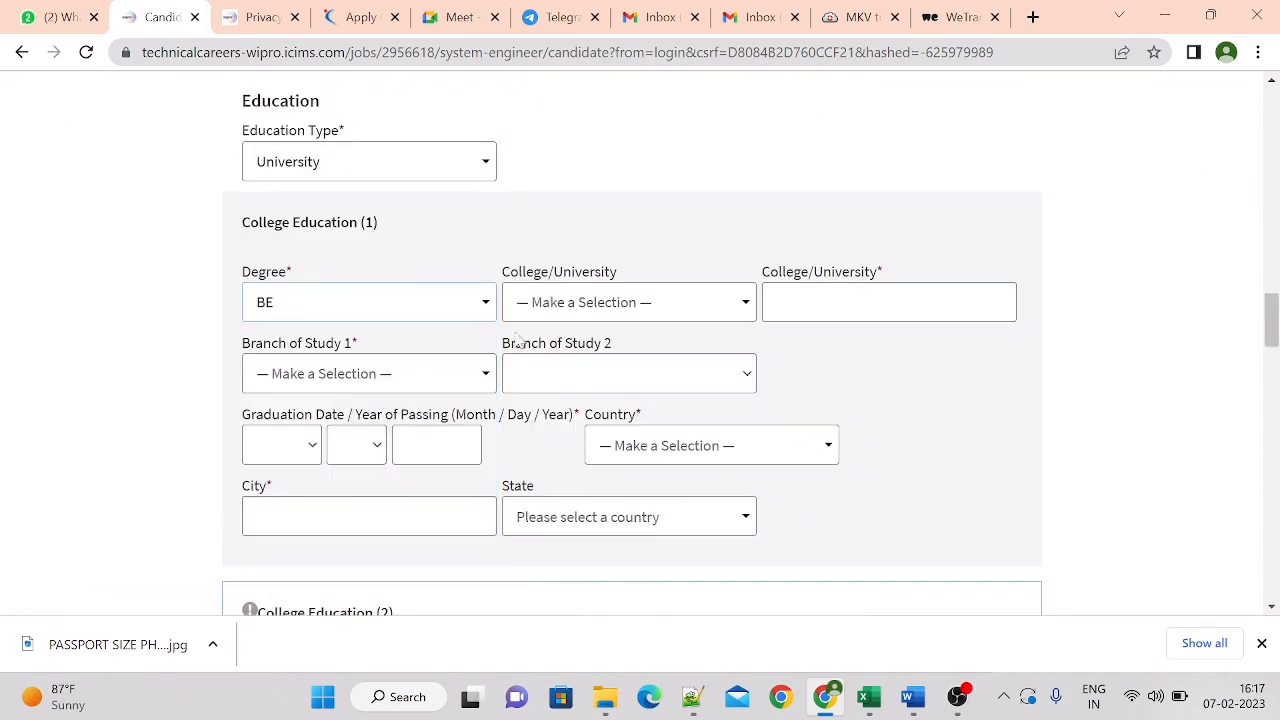
left_click(558, 310)
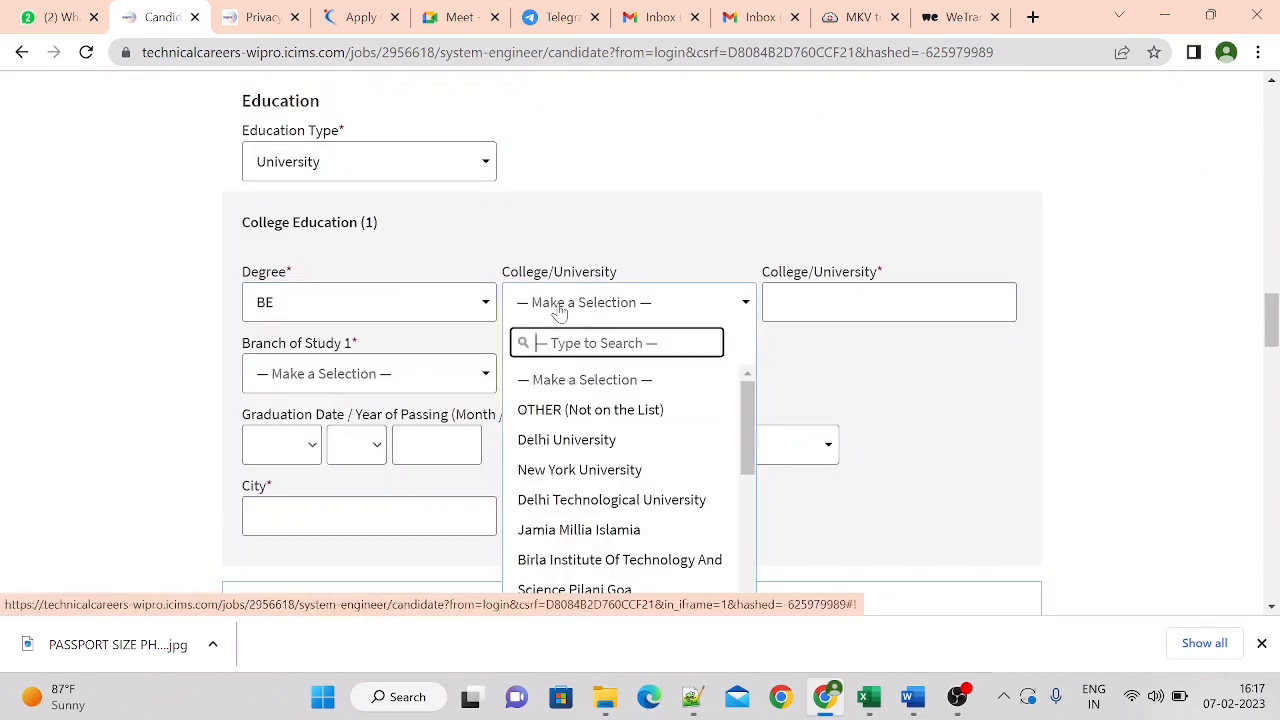
type("ANNA UNIVERS")
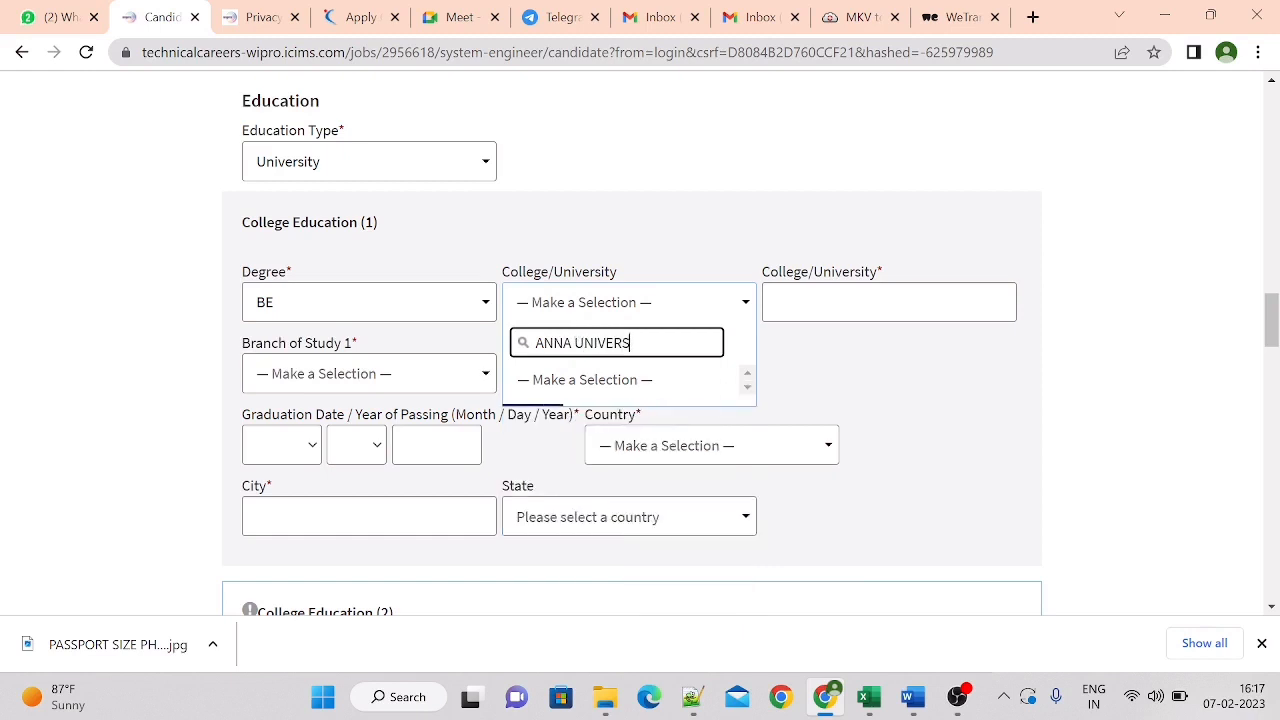
left_click(578, 411)
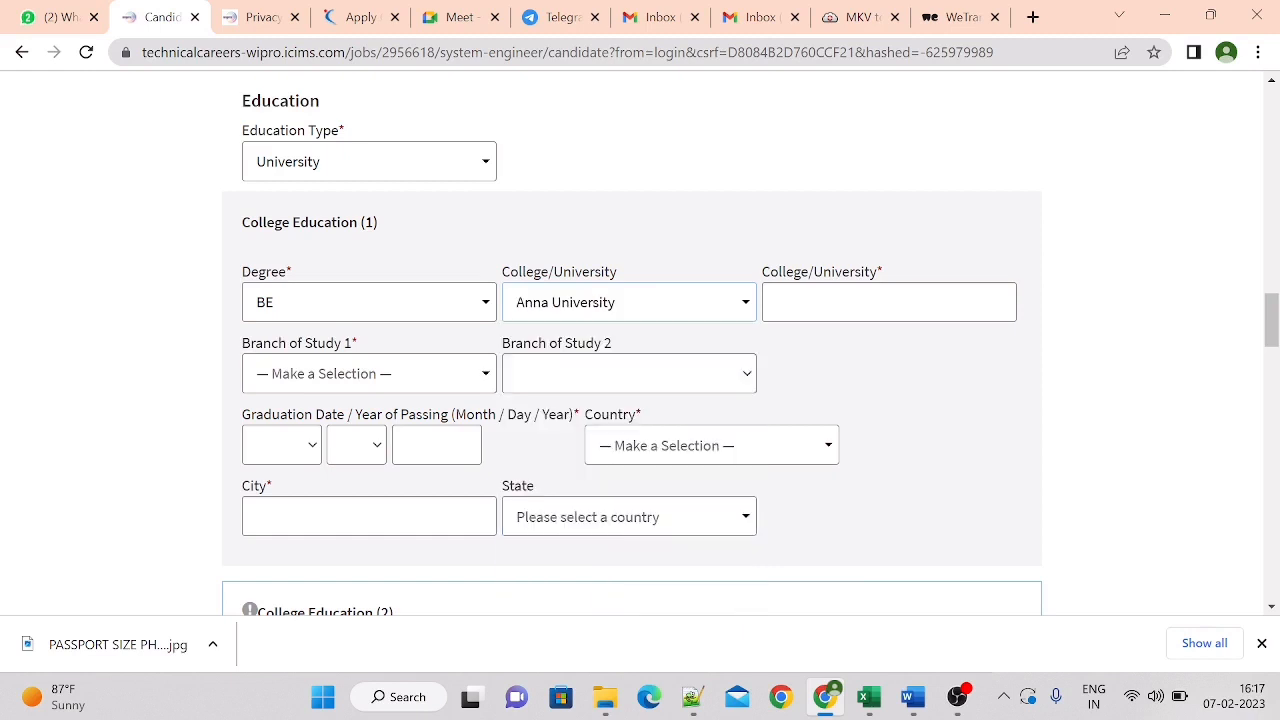
left_click(848, 302)
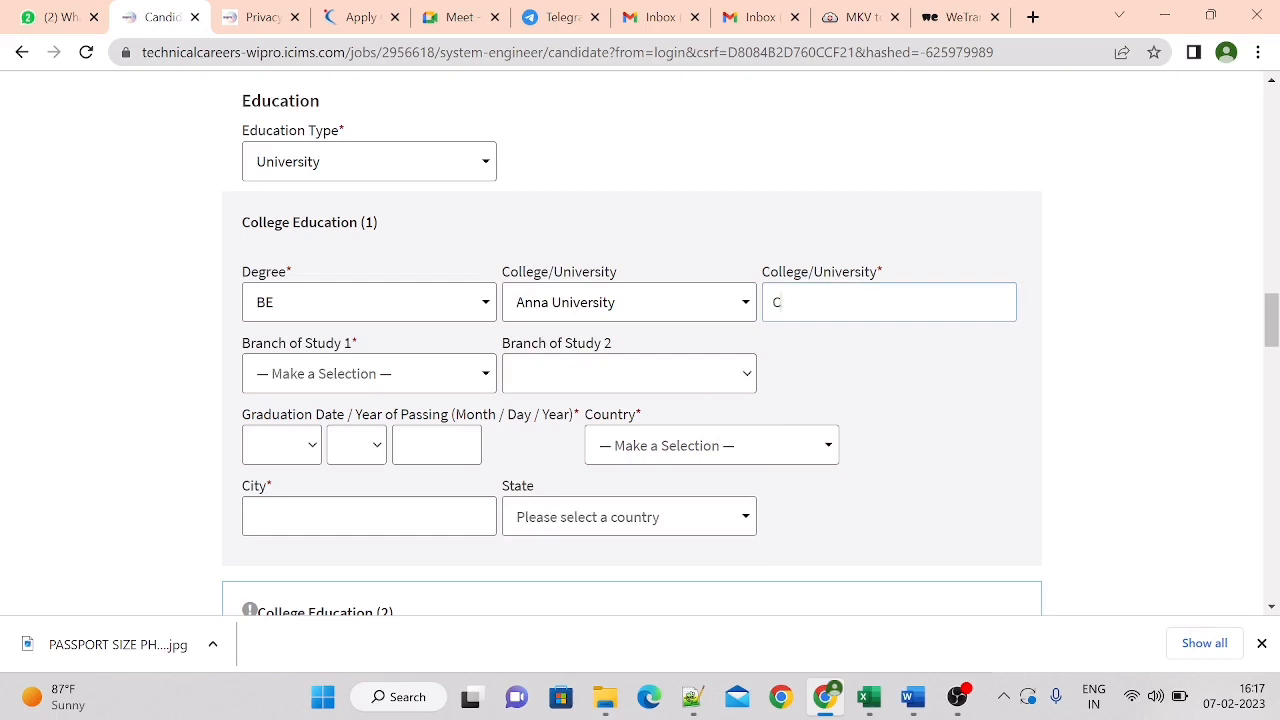
Search the first college education entry's primary branch of study for COMPUTER SC
left_click(382, 384)
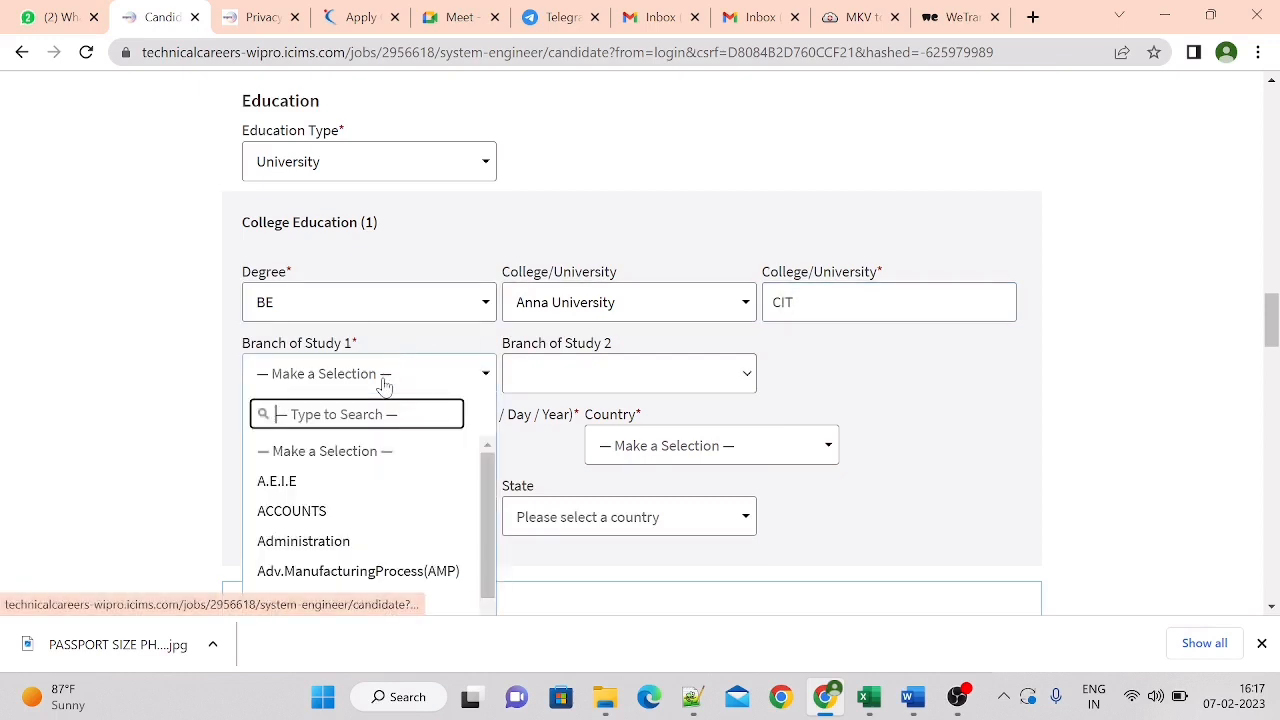
type("COMP")
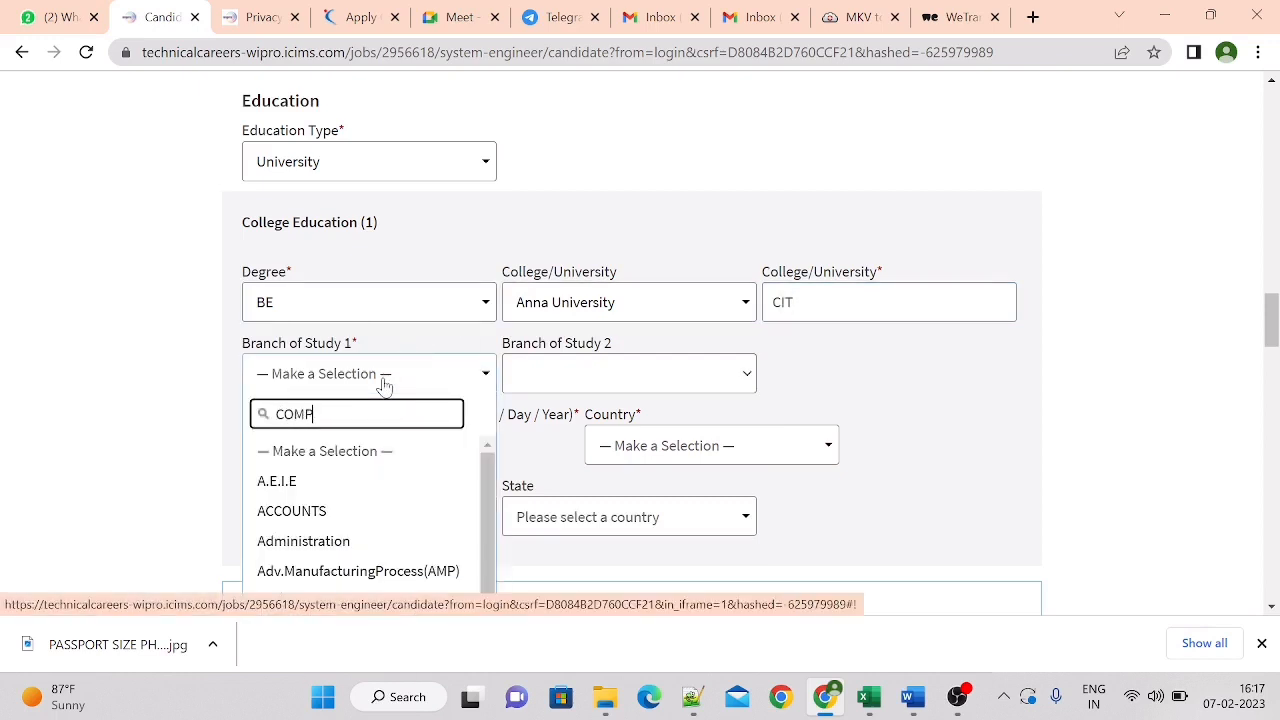
type("UTER SCIENCE")
scroll(571, 523, "up", 3)
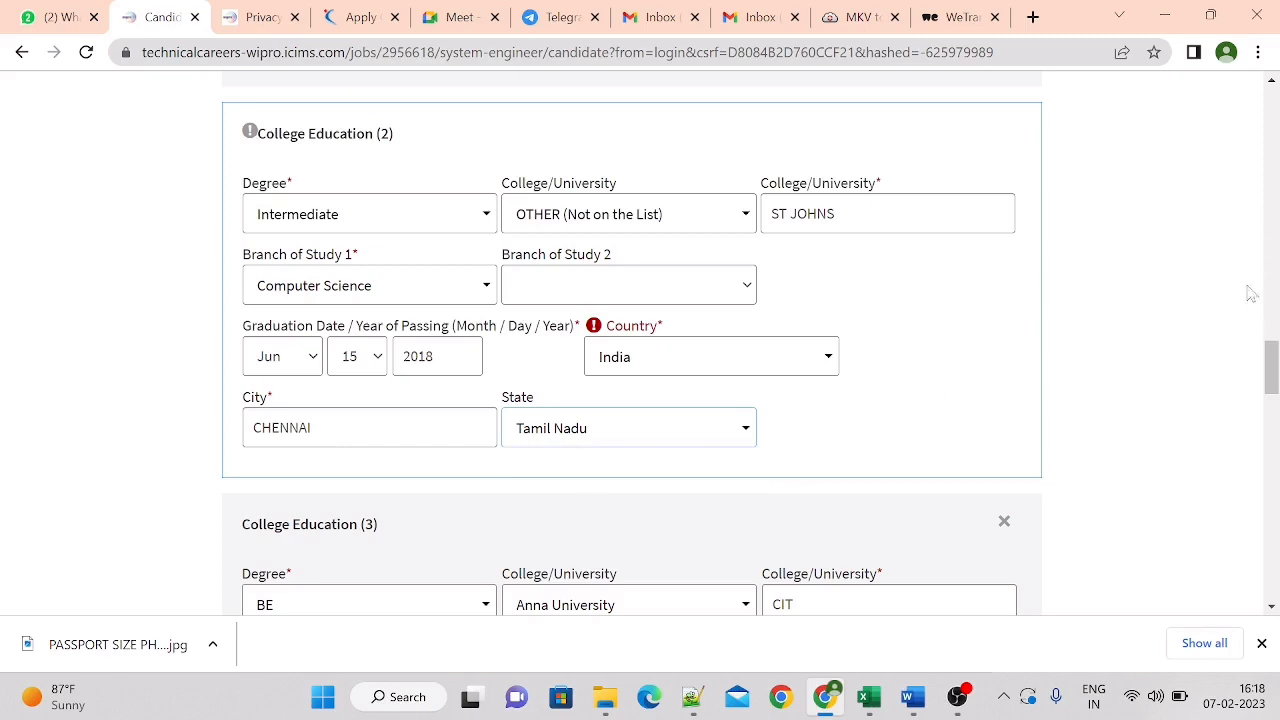
Remove the third college education entry and resubmit the candidate profile
left_click_drag(1271, 353, 1271, 366)
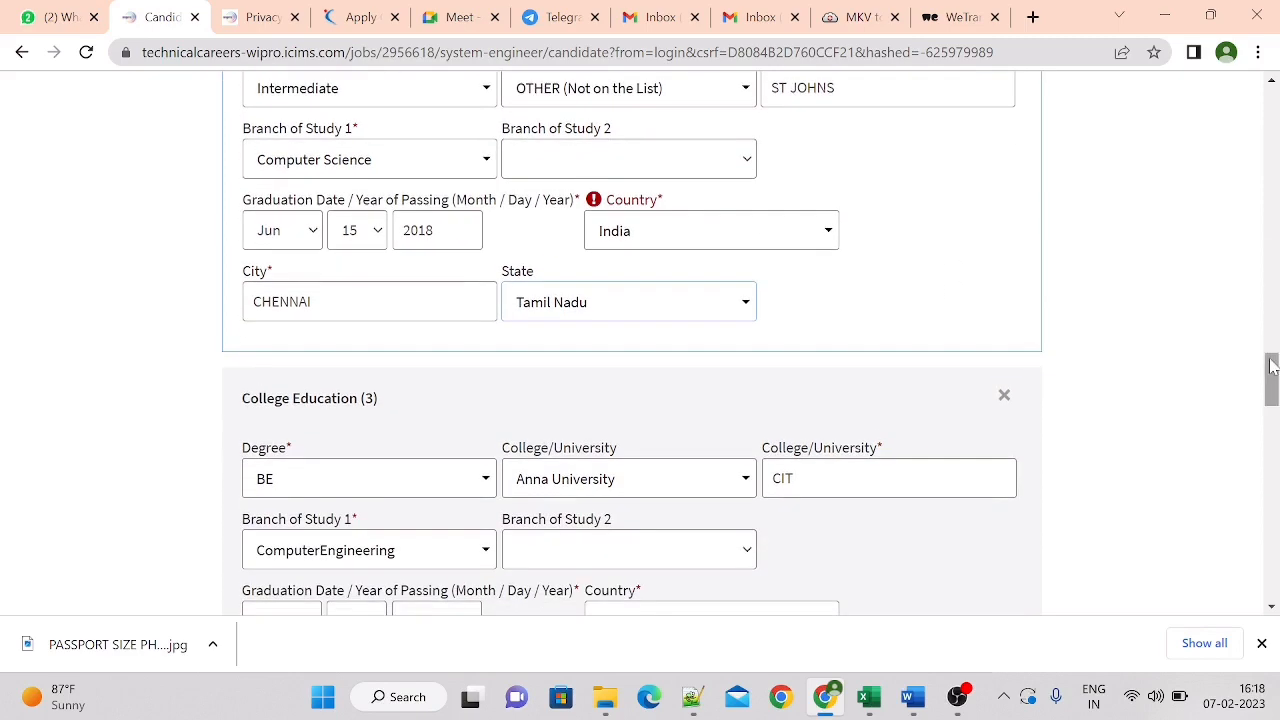
left_click(1004, 396)
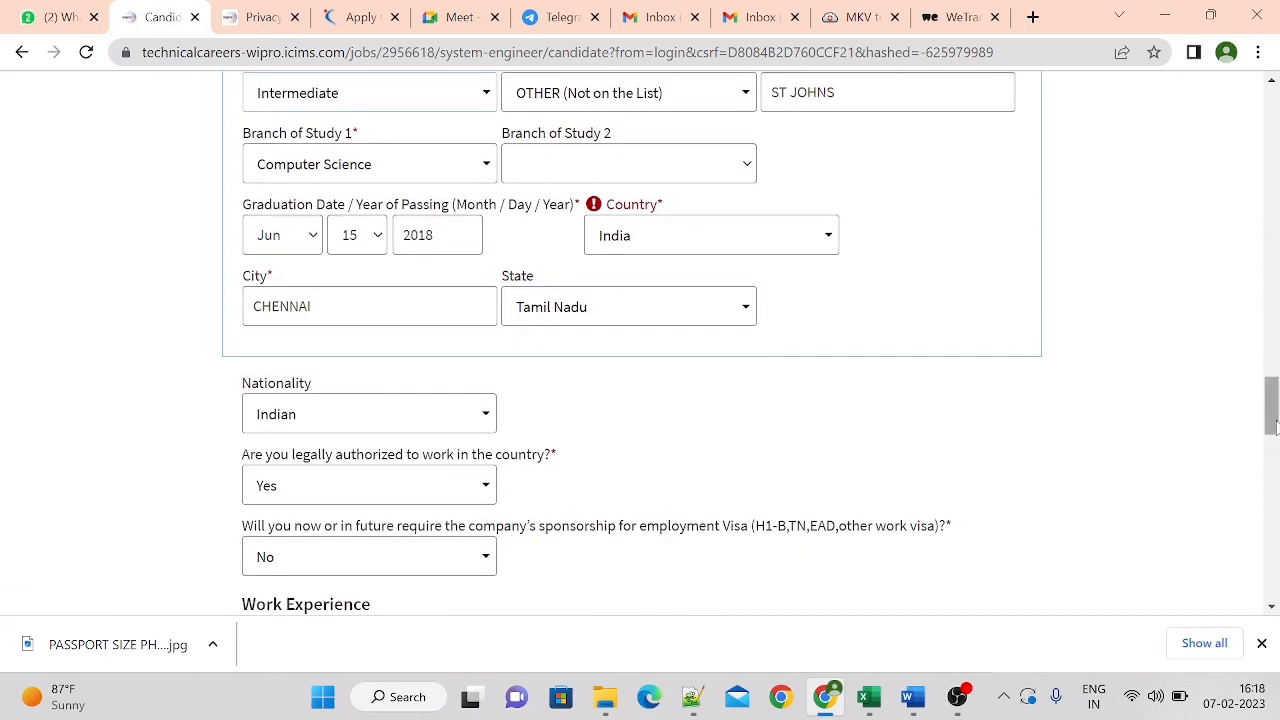
left_click_drag(1273, 425, 1268, 532)
left_click(911, 518)
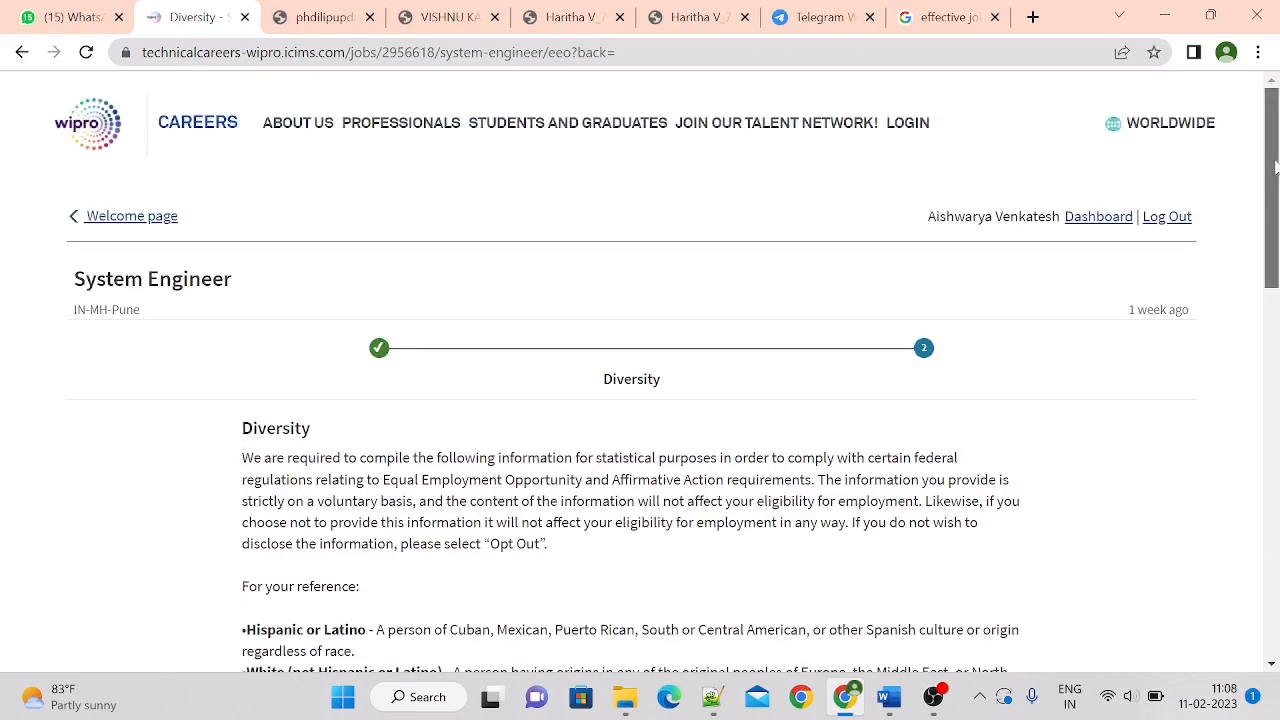
Set the gender to Female in the voluntary diversity information
scroll(640, 370, "down", 6)
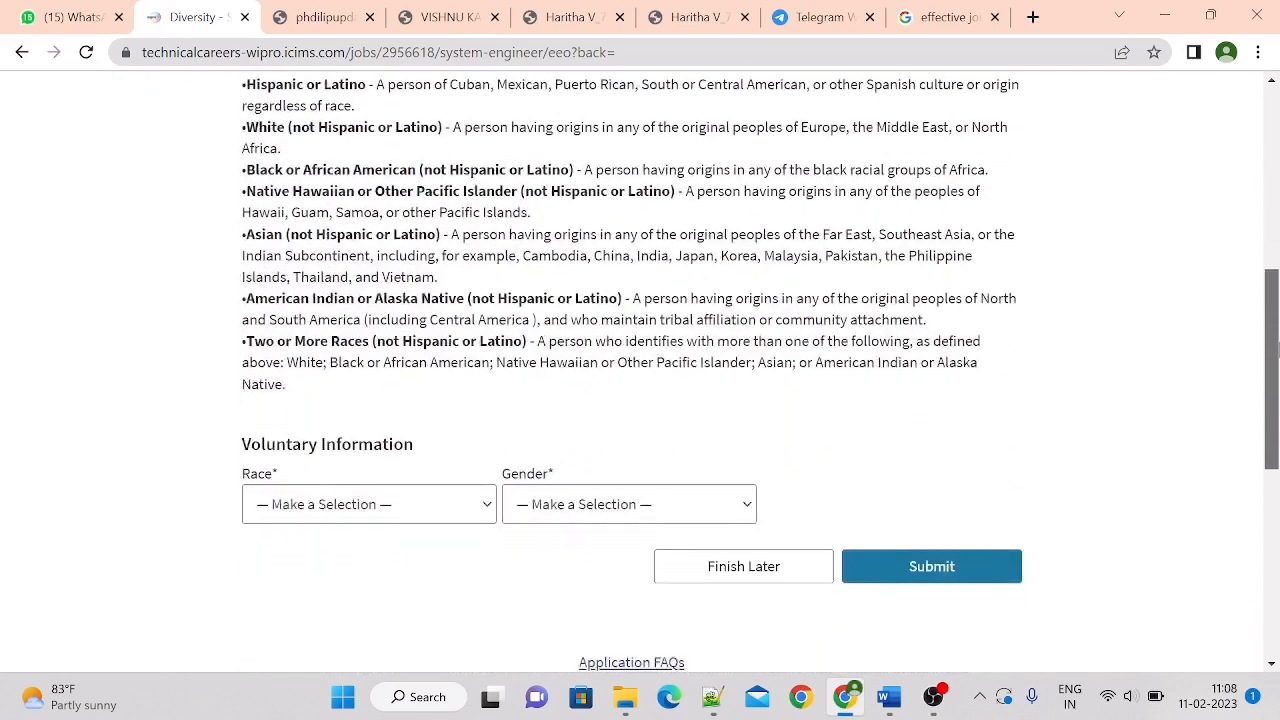
left_click(526, 508)
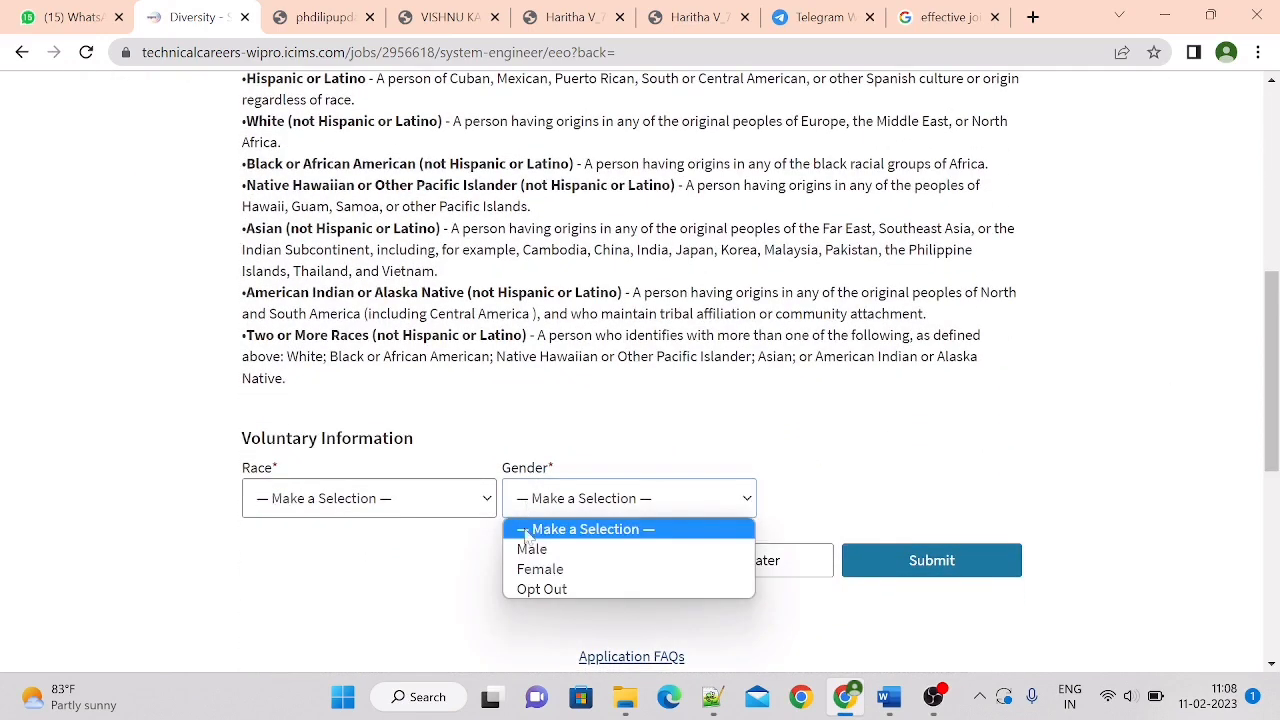
left_click(554, 567)
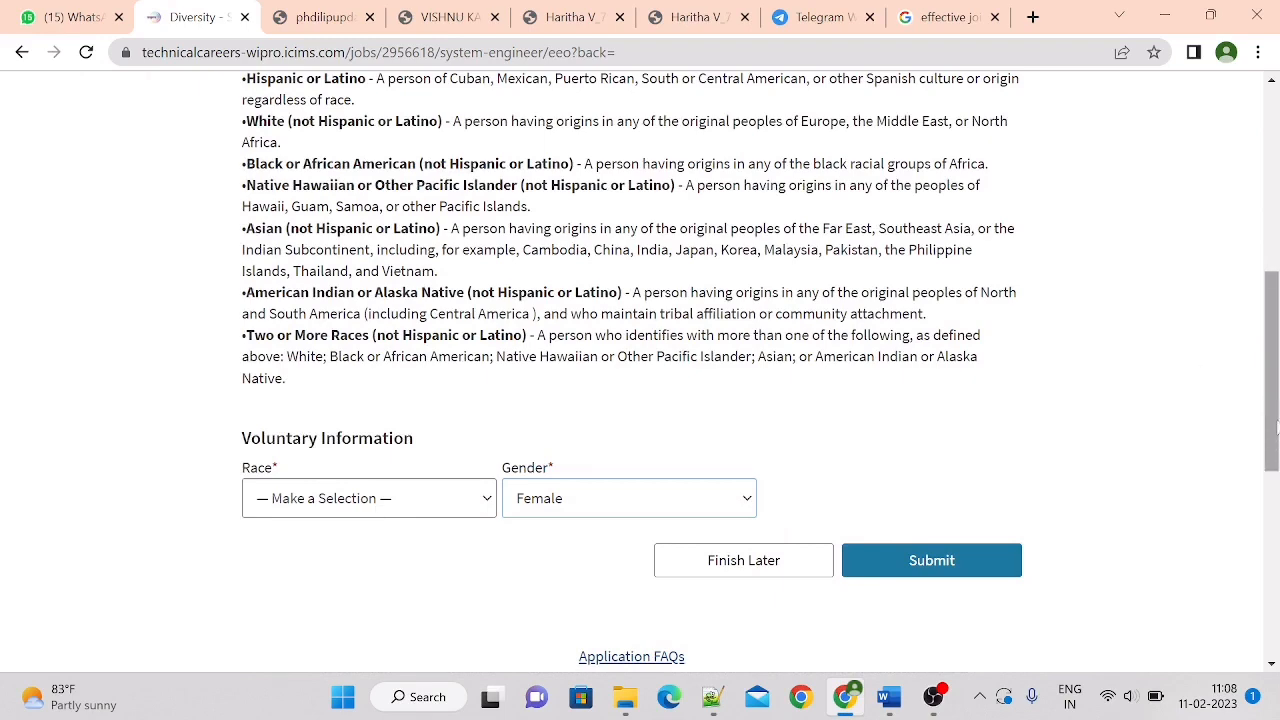
Set the race to Asian (Not Hispanic or Latino) and submit the voluntary information form
scroll(1276, 428, "up", 1)
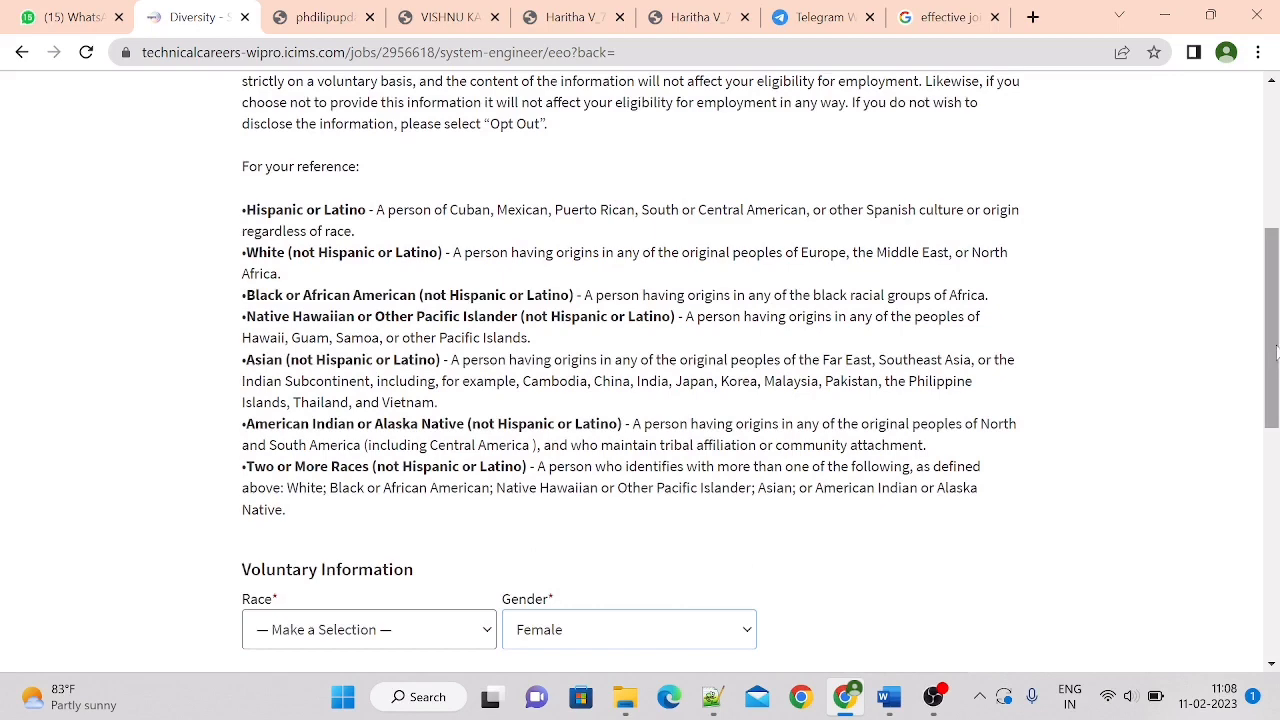
scroll(1276, 350, "down", 1)
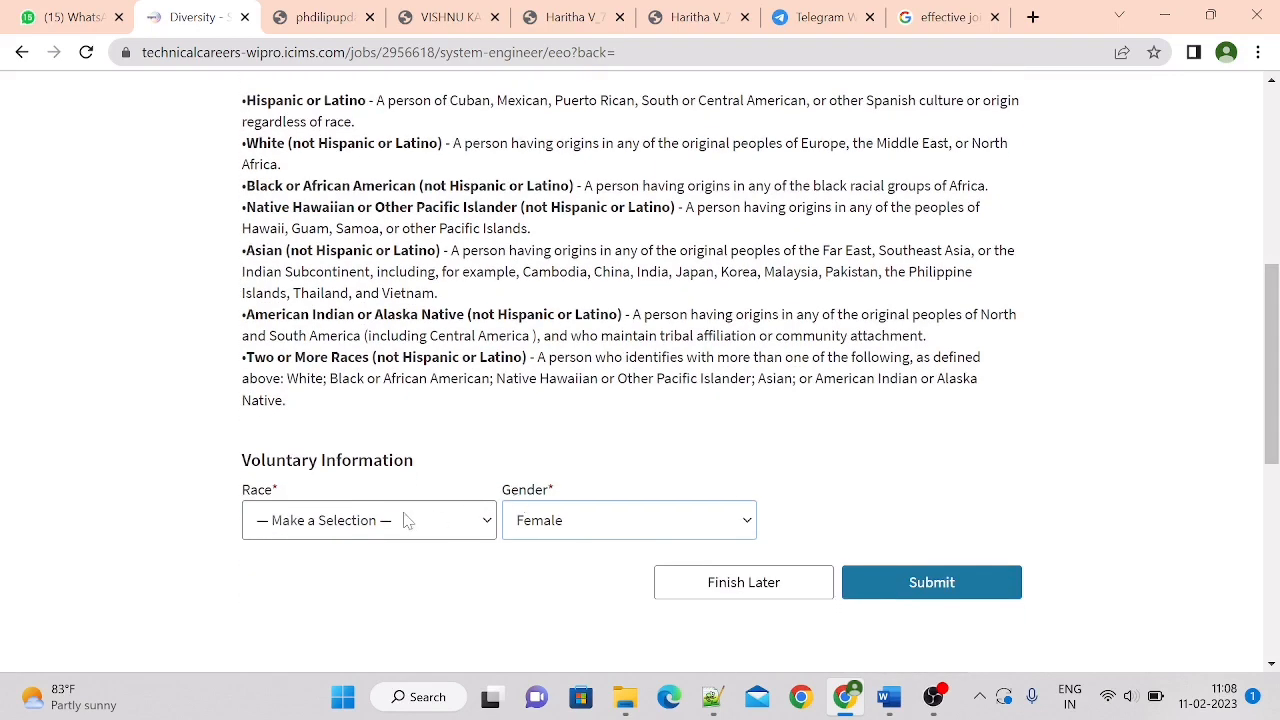
left_click(406, 520)
left_click(393, 390)
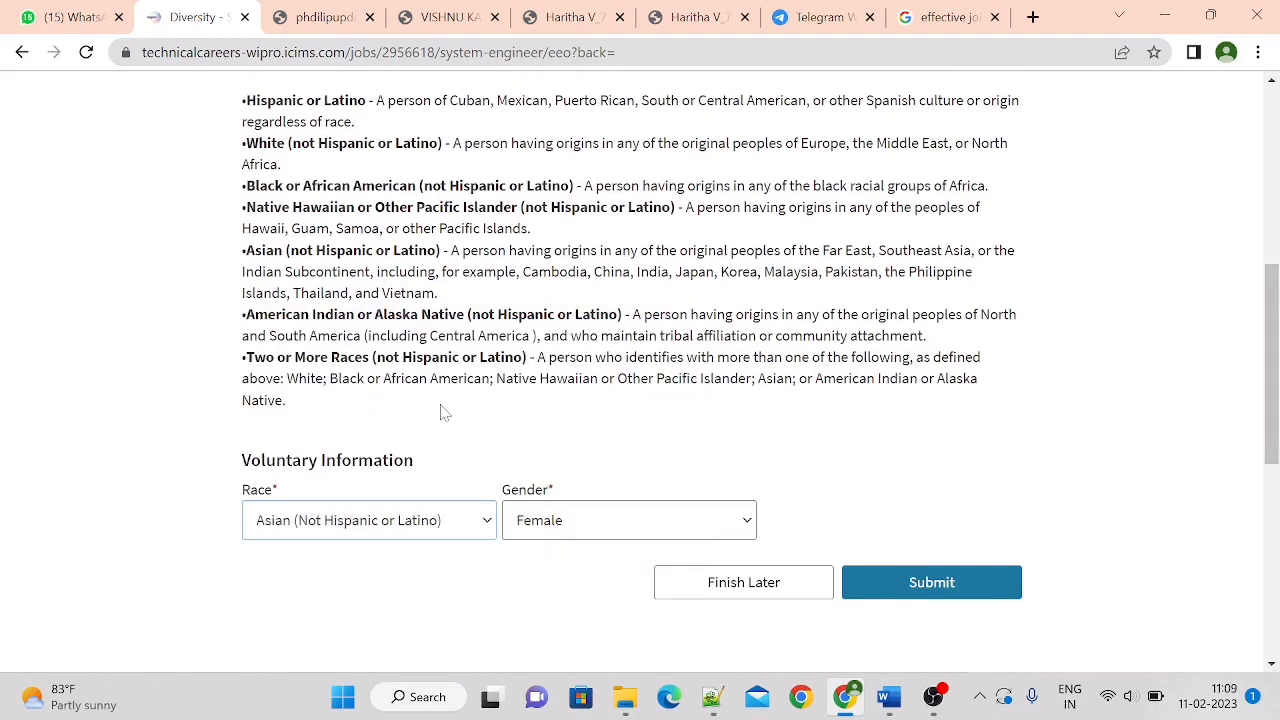
left_click(907, 586)
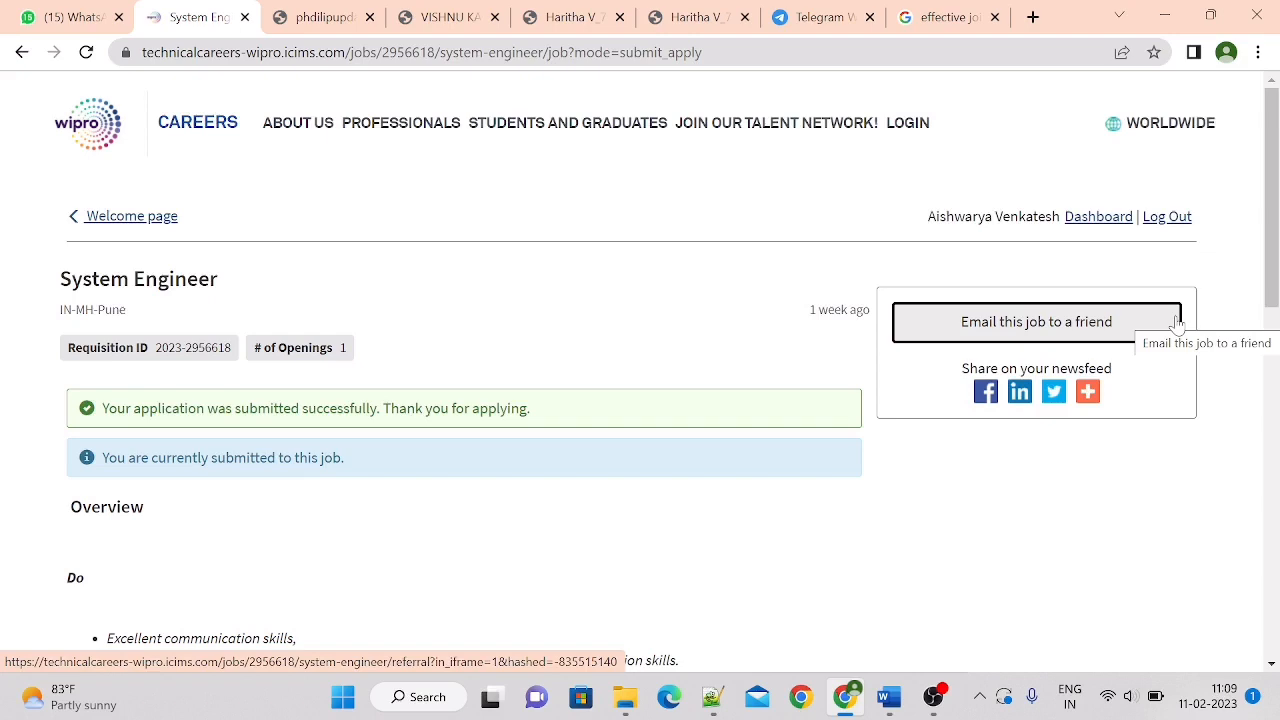
Open the candidate dashboard and check the System Engineer application's status among the past job submittals
mouse_move(1274, 232)
left_mouse_down()
mouse_move(1276, 325)
mouse_move(1272, 228)
left_mouse_up()
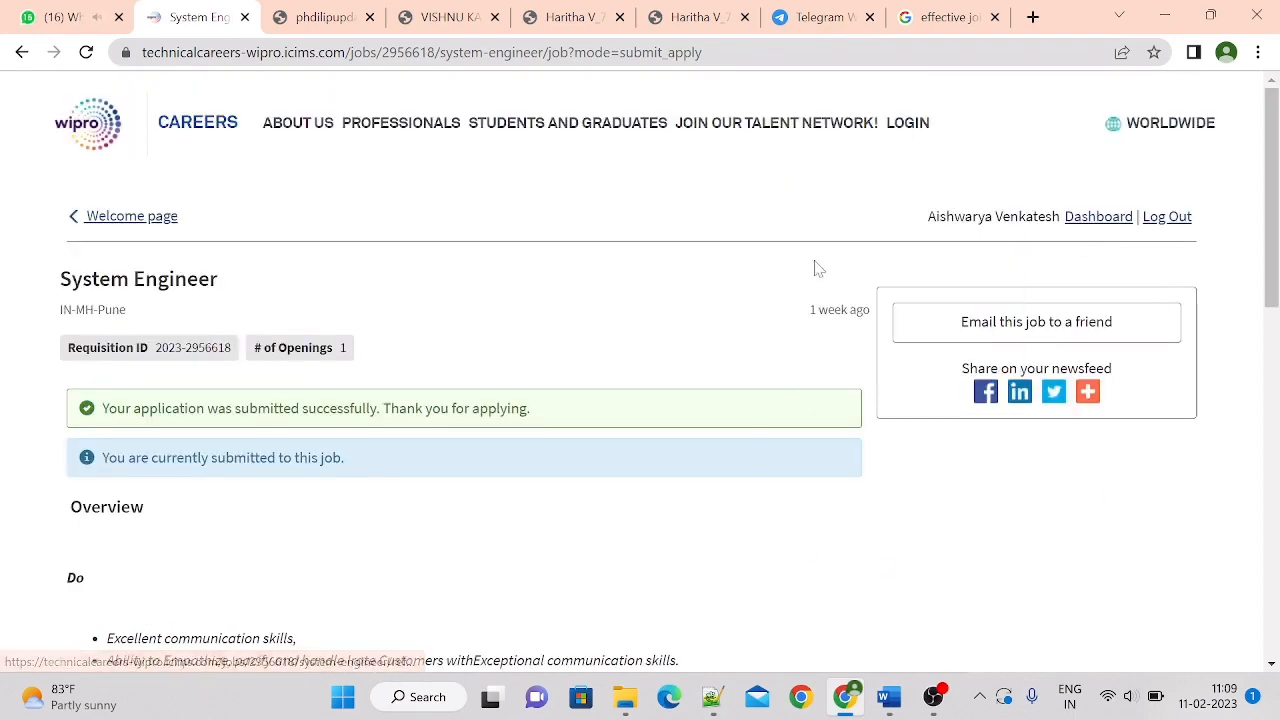
left_click(1090, 224)
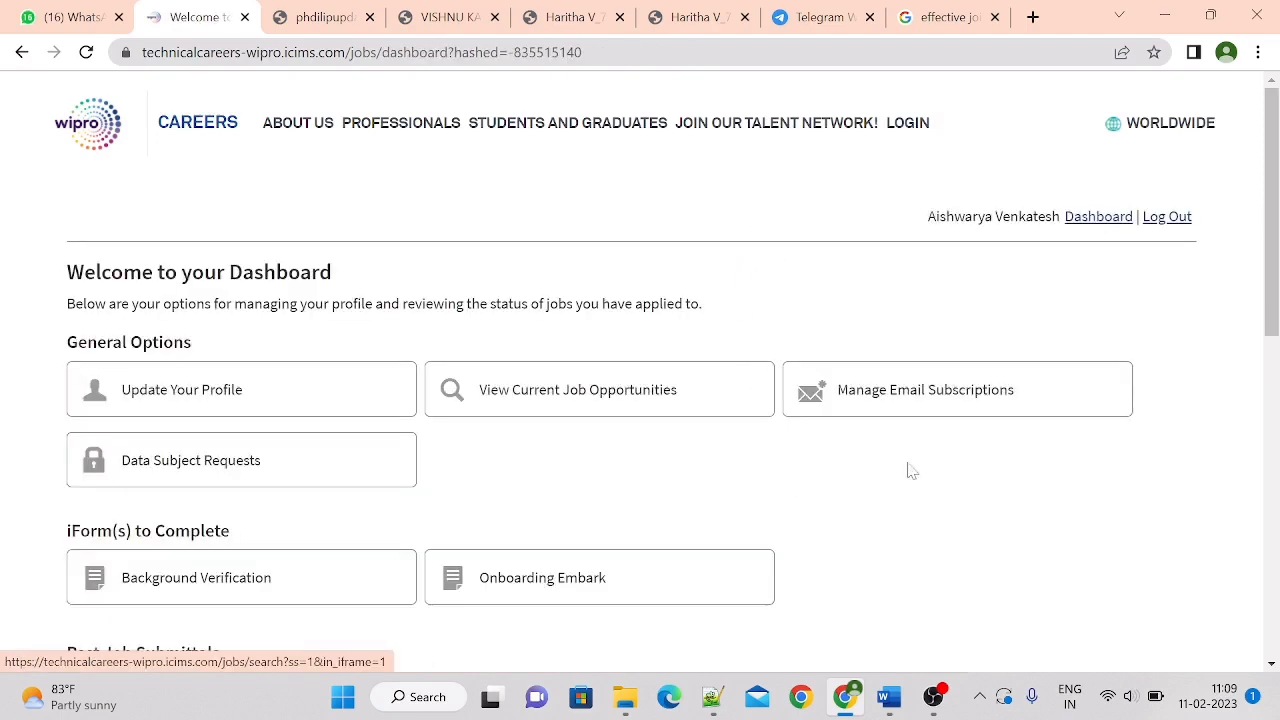
scroll(571, 294, "down", 3)
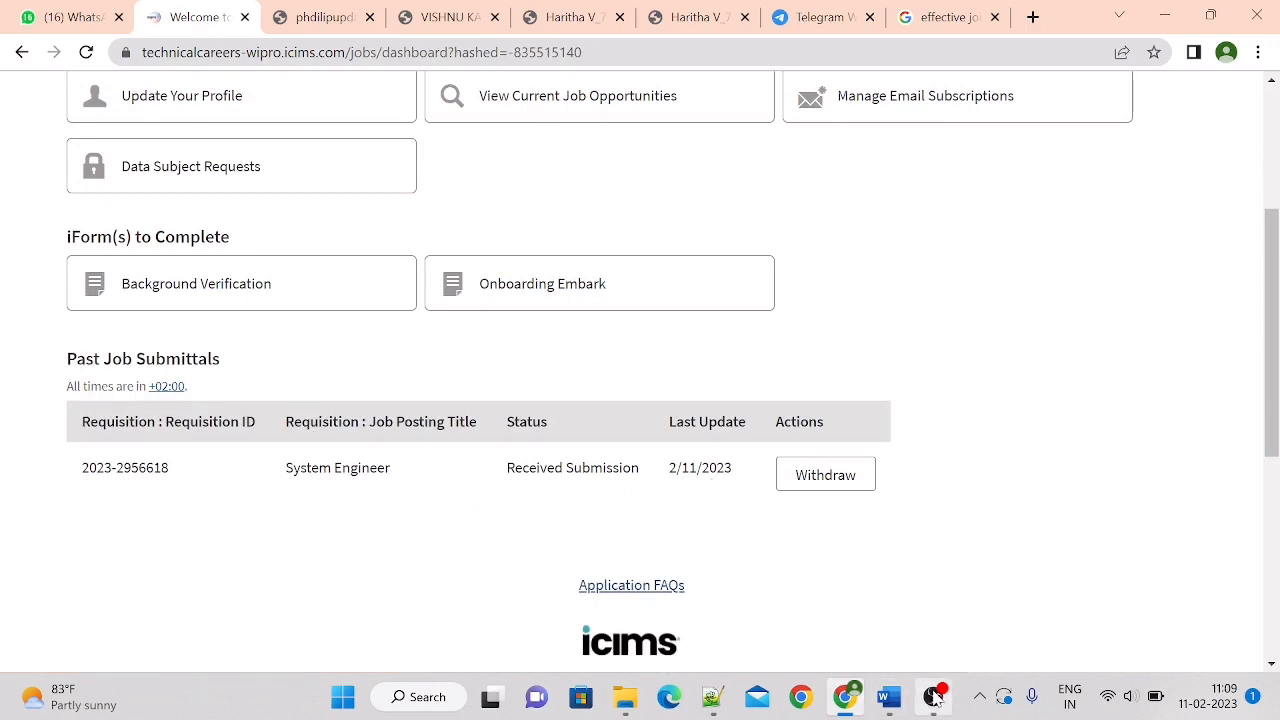
mouse_move(935, 697)
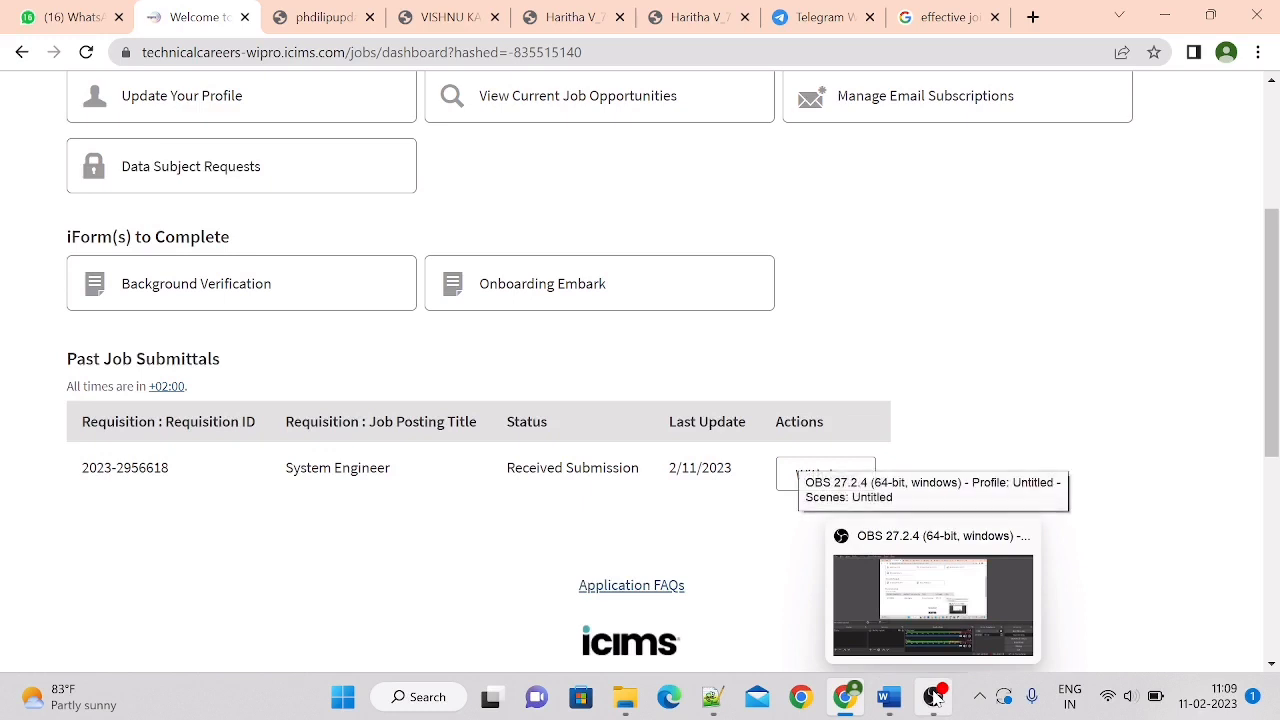